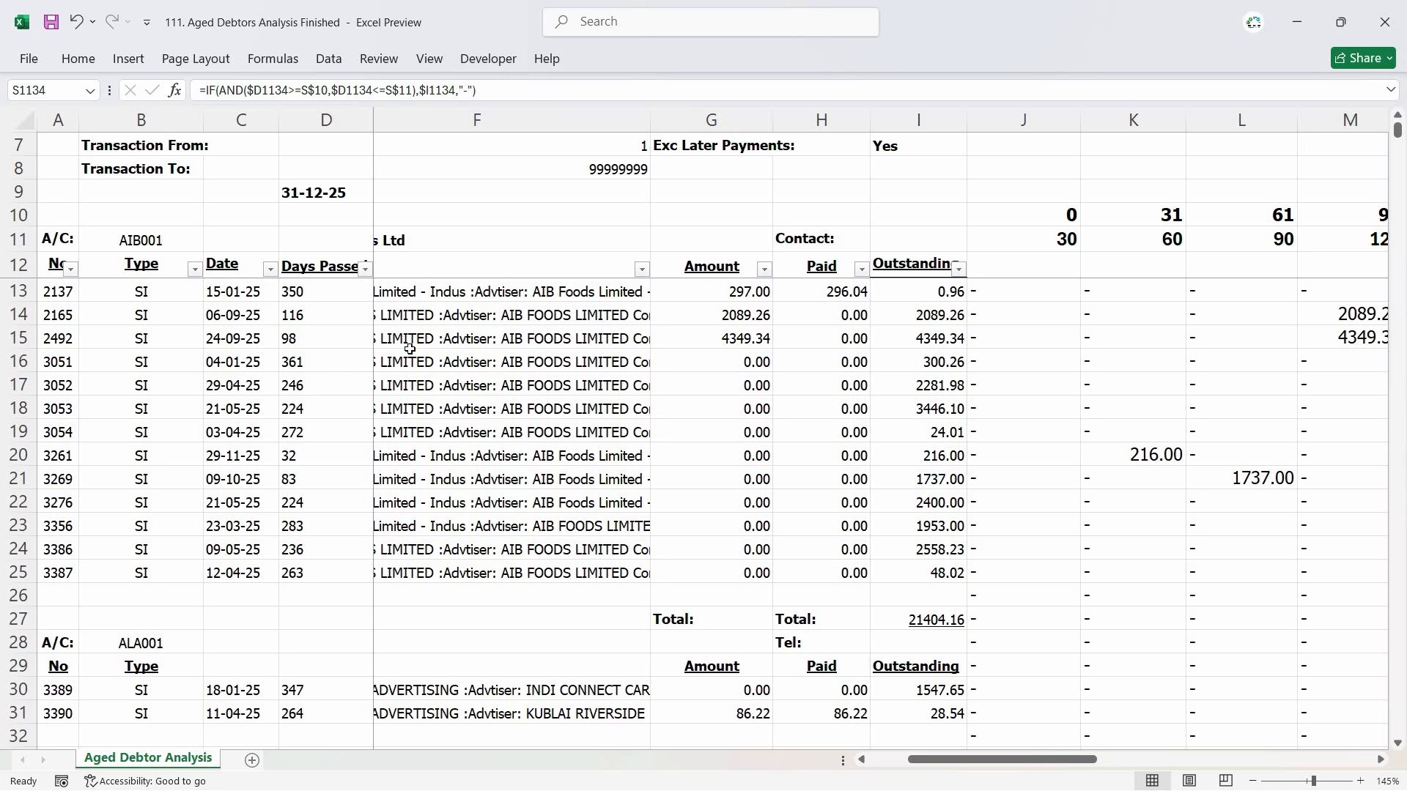
# - Examine the AIB Foods Ltd name, its invoice details, outstanding total and the ageing columns across row 27
pyautogui.click(453, 277)
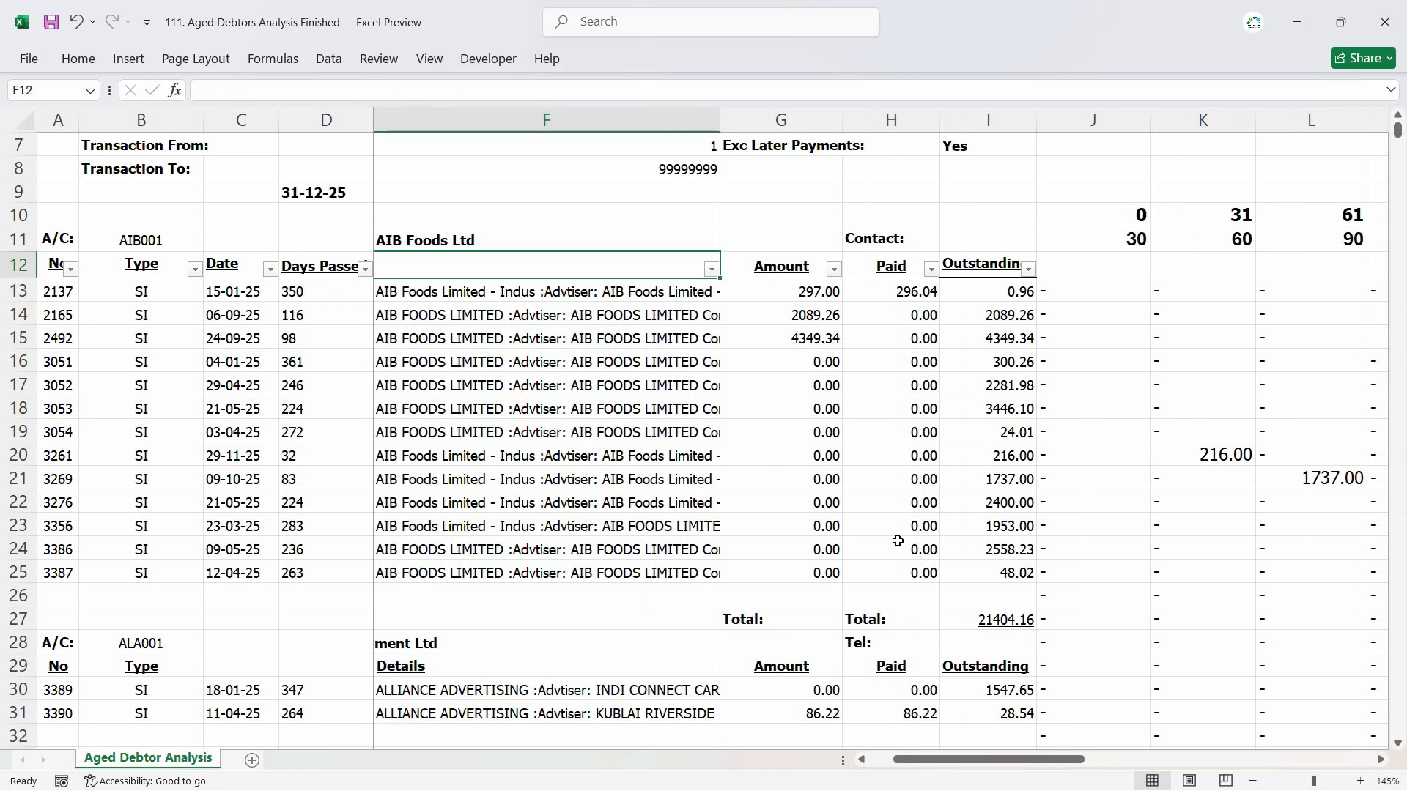
pyautogui.click(438, 241)
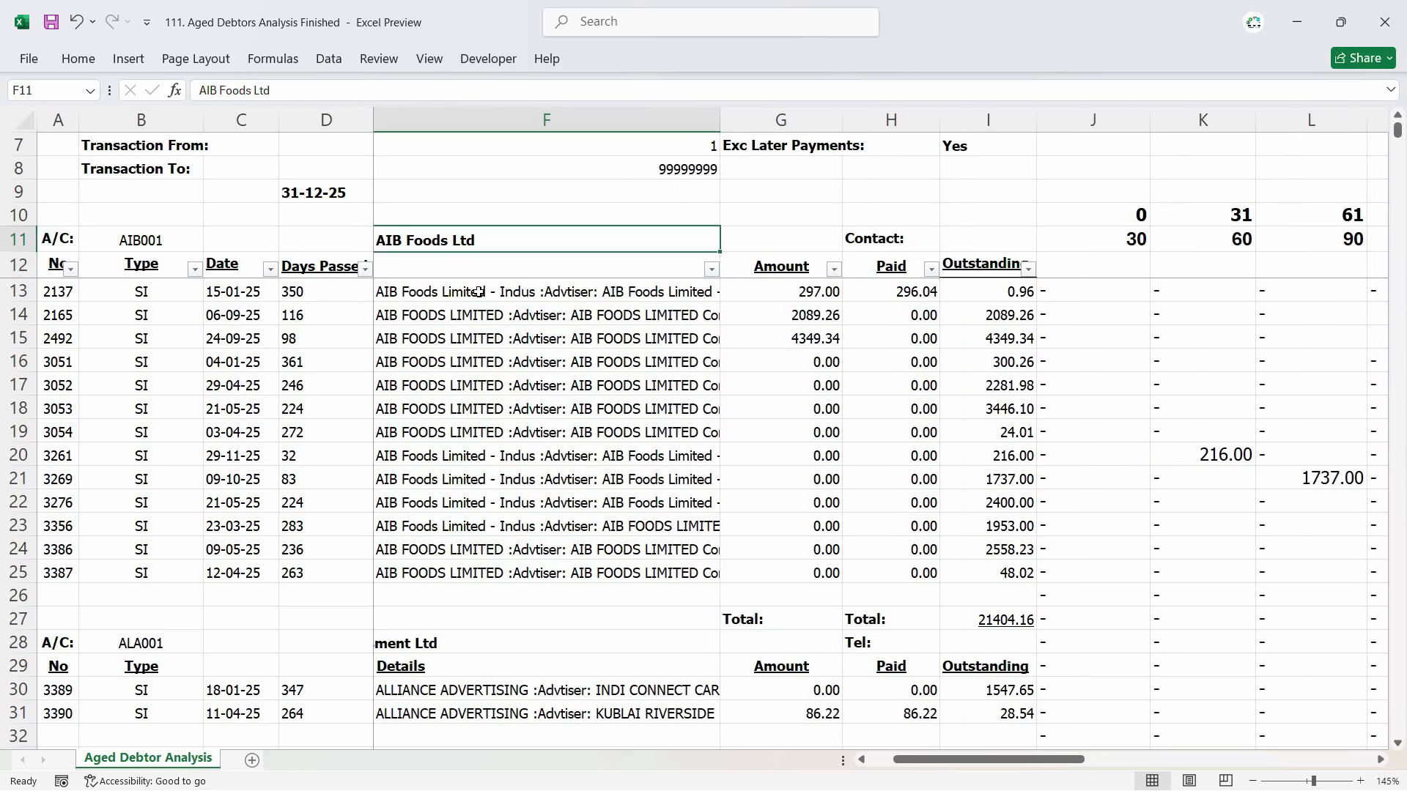
pyautogui.moveTo(476, 293); pyautogui.dragTo(487, 576)
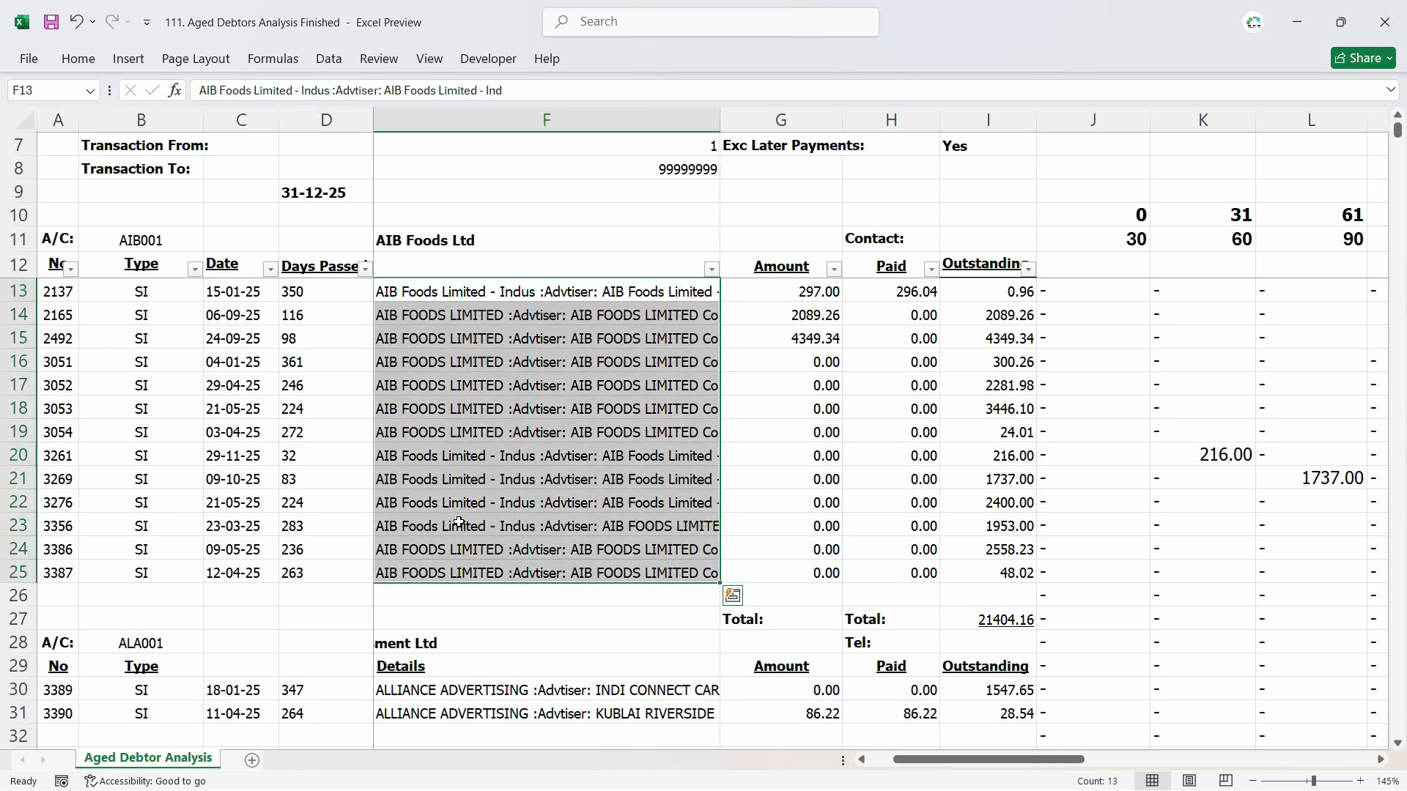
pyautogui.hscroll(3, 1054, 726)
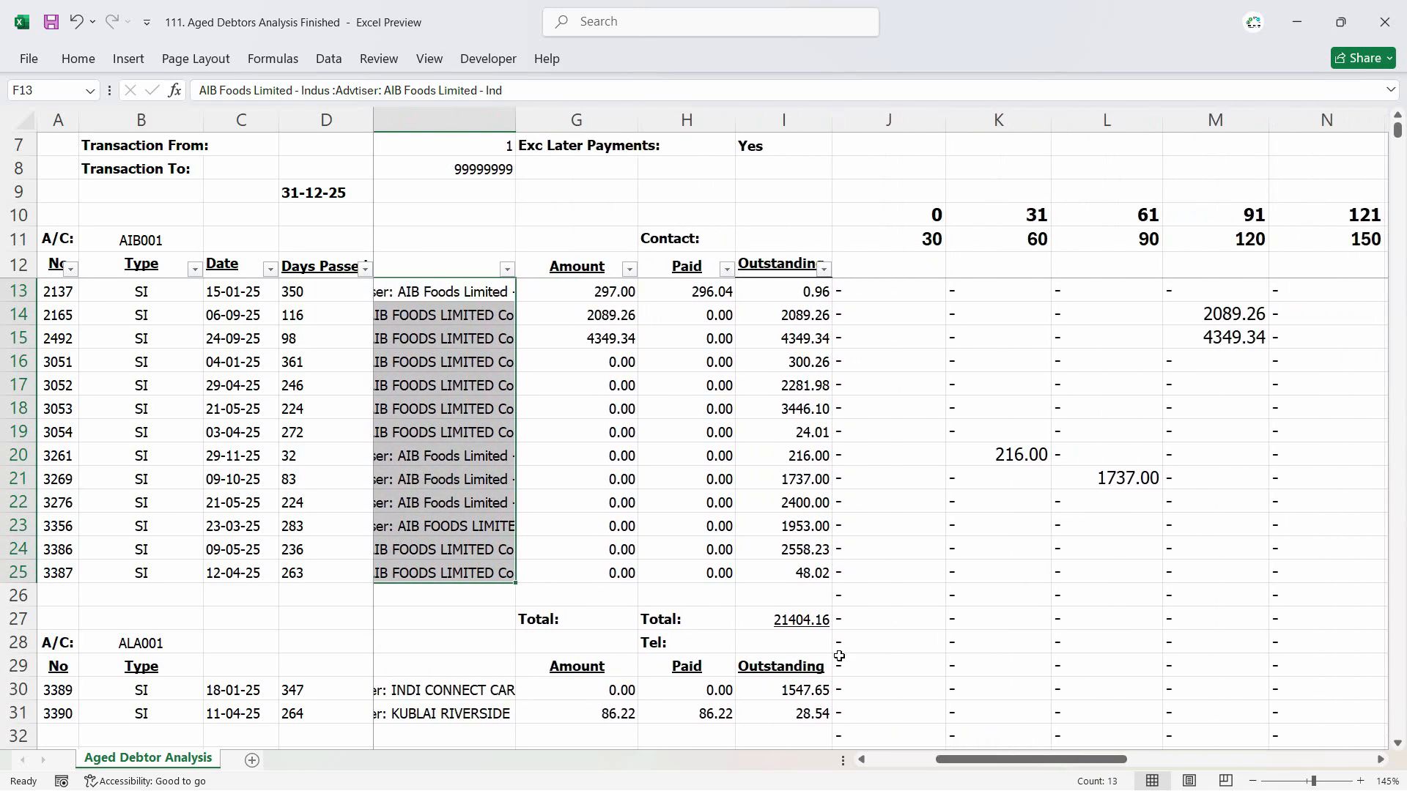
pyautogui.click(811, 628)
pyautogui.click(883, 625)
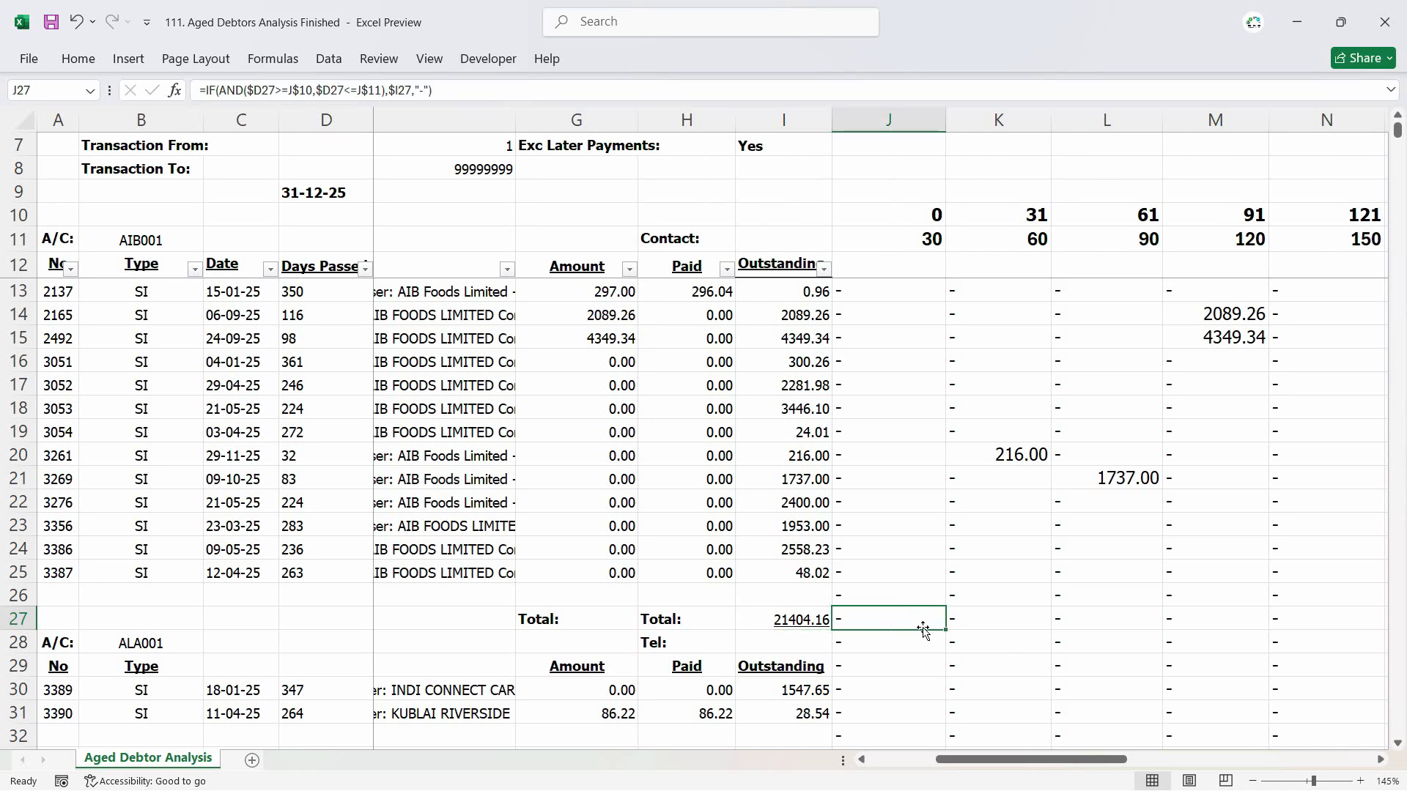
pyautogui.moveTo(923, 630); pyautogui.dragTo(1190, 594)
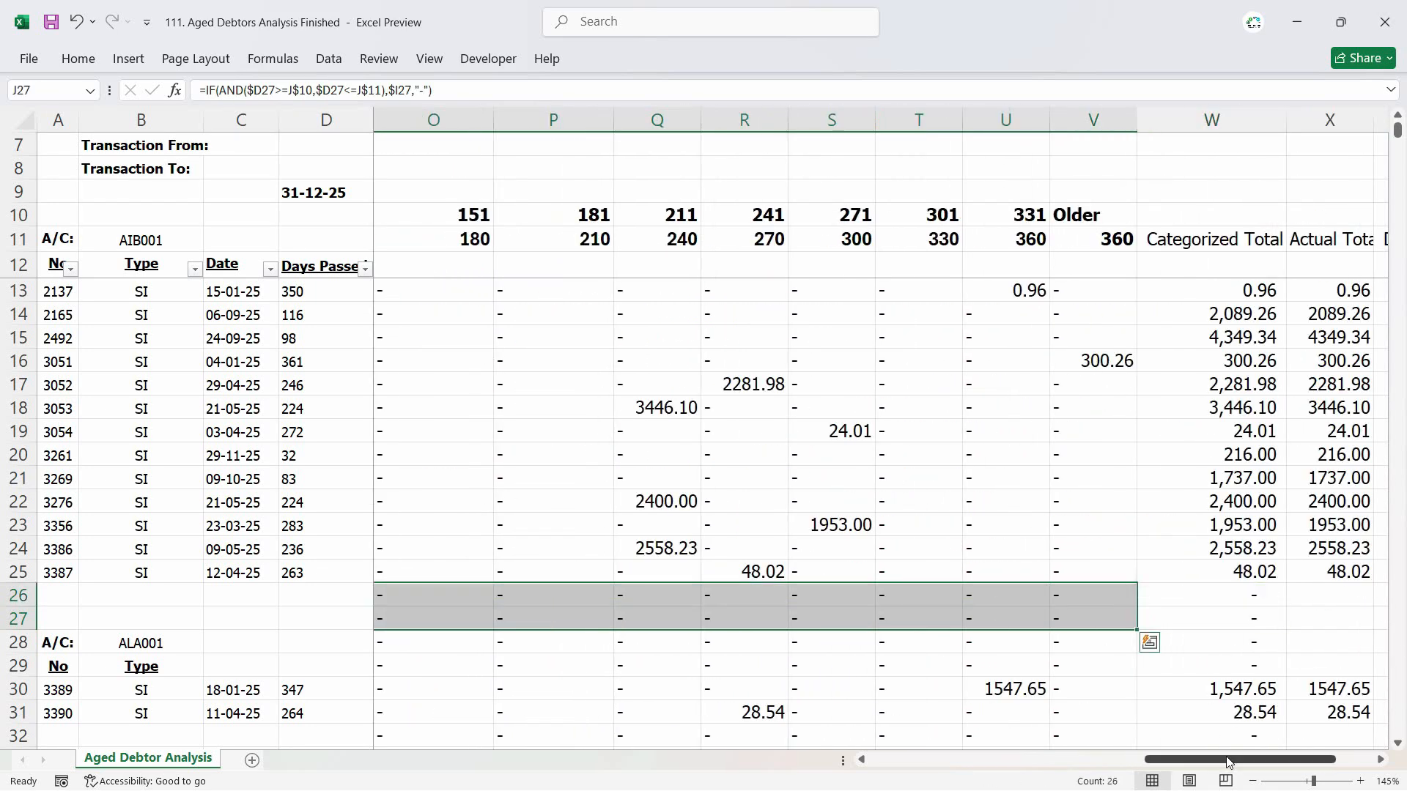
pyautogui.moveTo(1229, 763); pyautogui.dragTo(967, 759)
pyautogui.click(1189, 621)
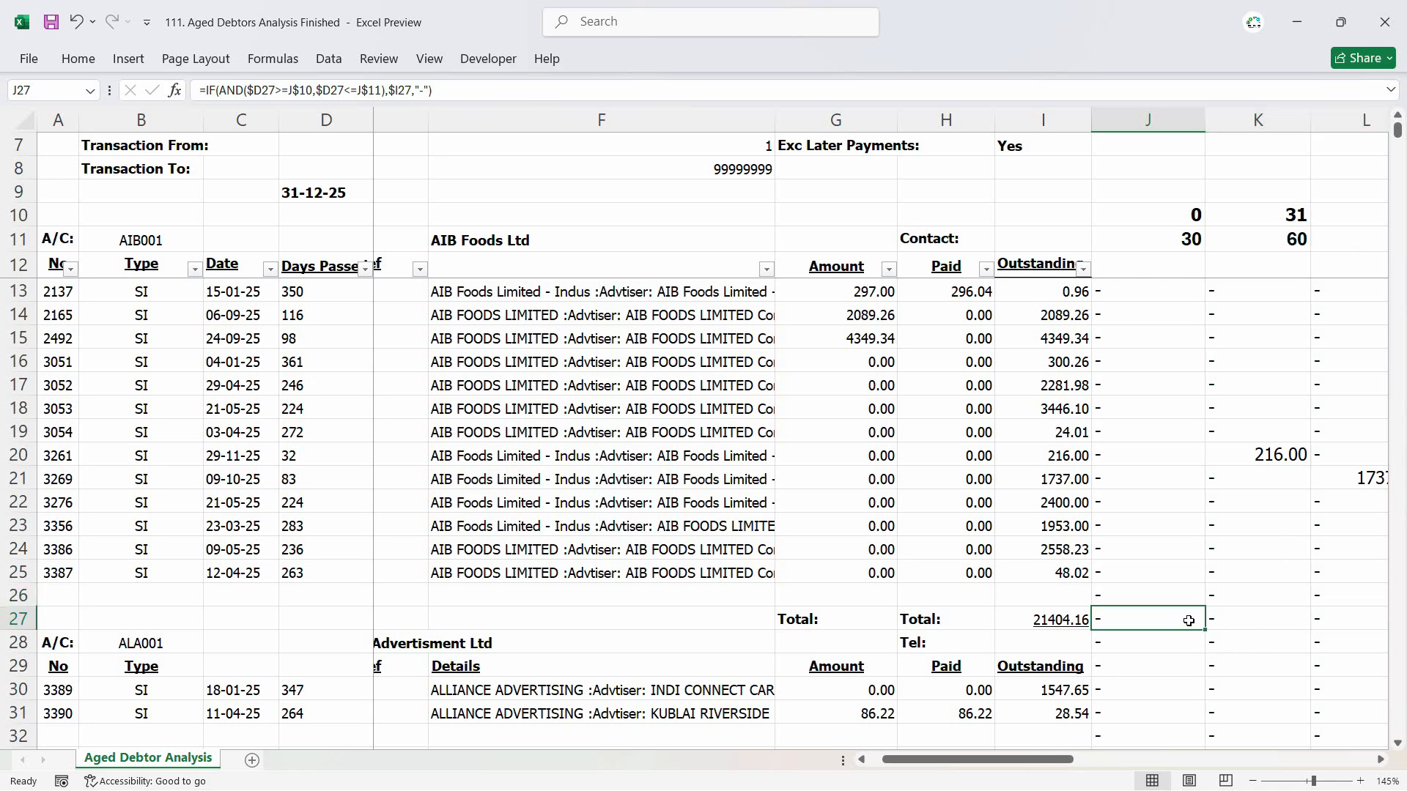
pyautogui.click(1056, 629)
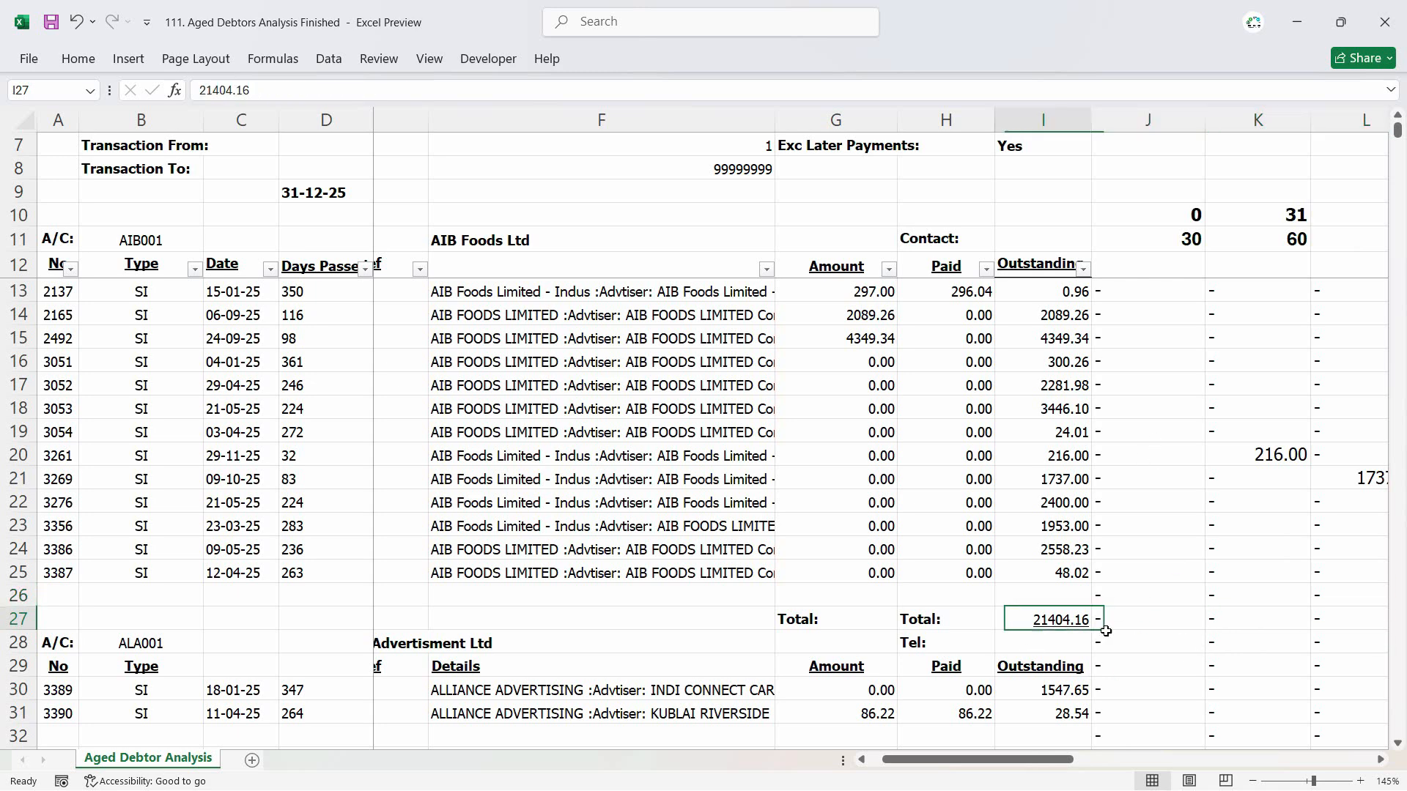
# - Try totalling J13:J26 with SUM in J27 and filling the formula across to column V, and undo both changes
pyautogui.click(1165, 615)
pyautogui.write('=SUM(')
pyautogui.moveTo(1158, 595); pyautogui.dragTo(1178, 295)
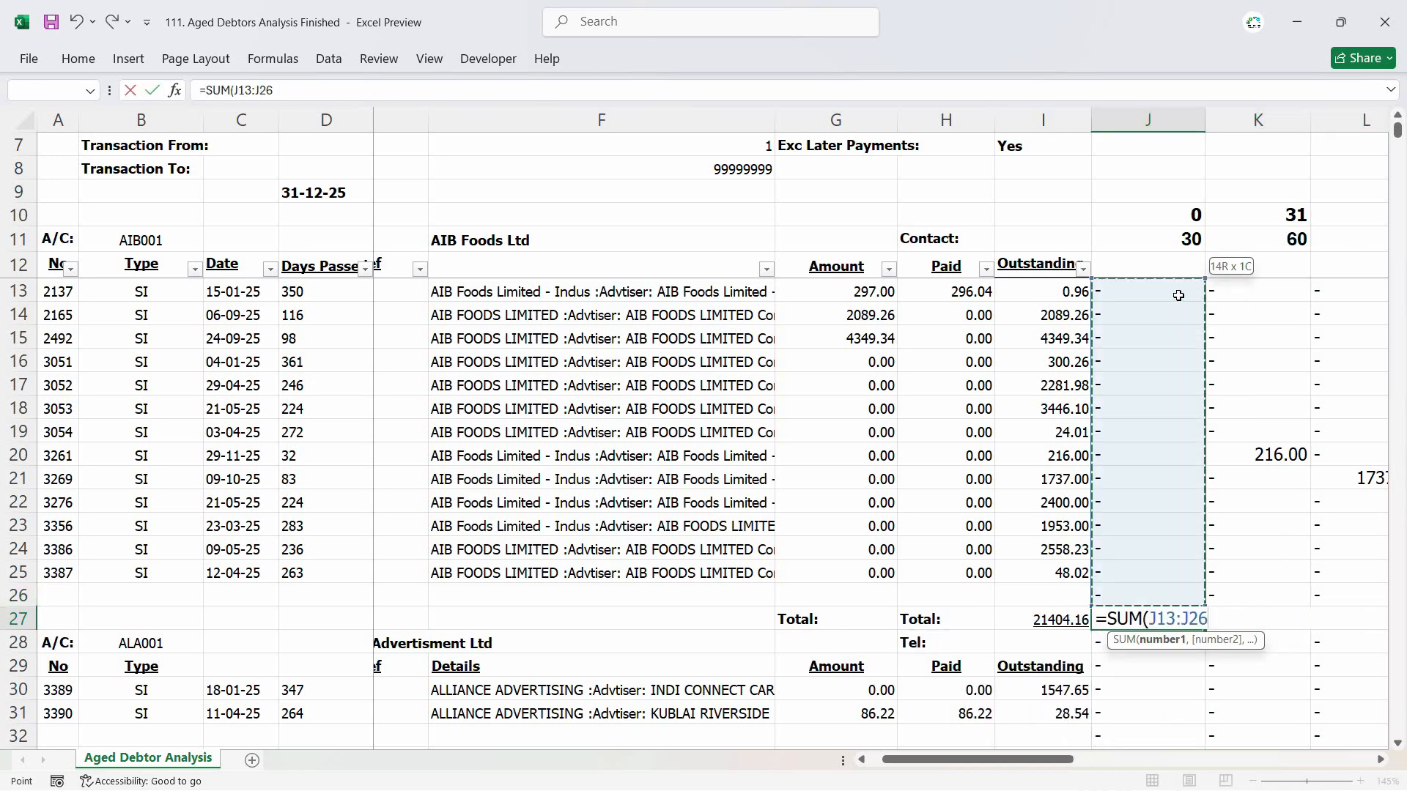
pyautogui.press('Return')
pyautogui.moveTo(1205, 629); pyautogui.dragTo(1136, 626)
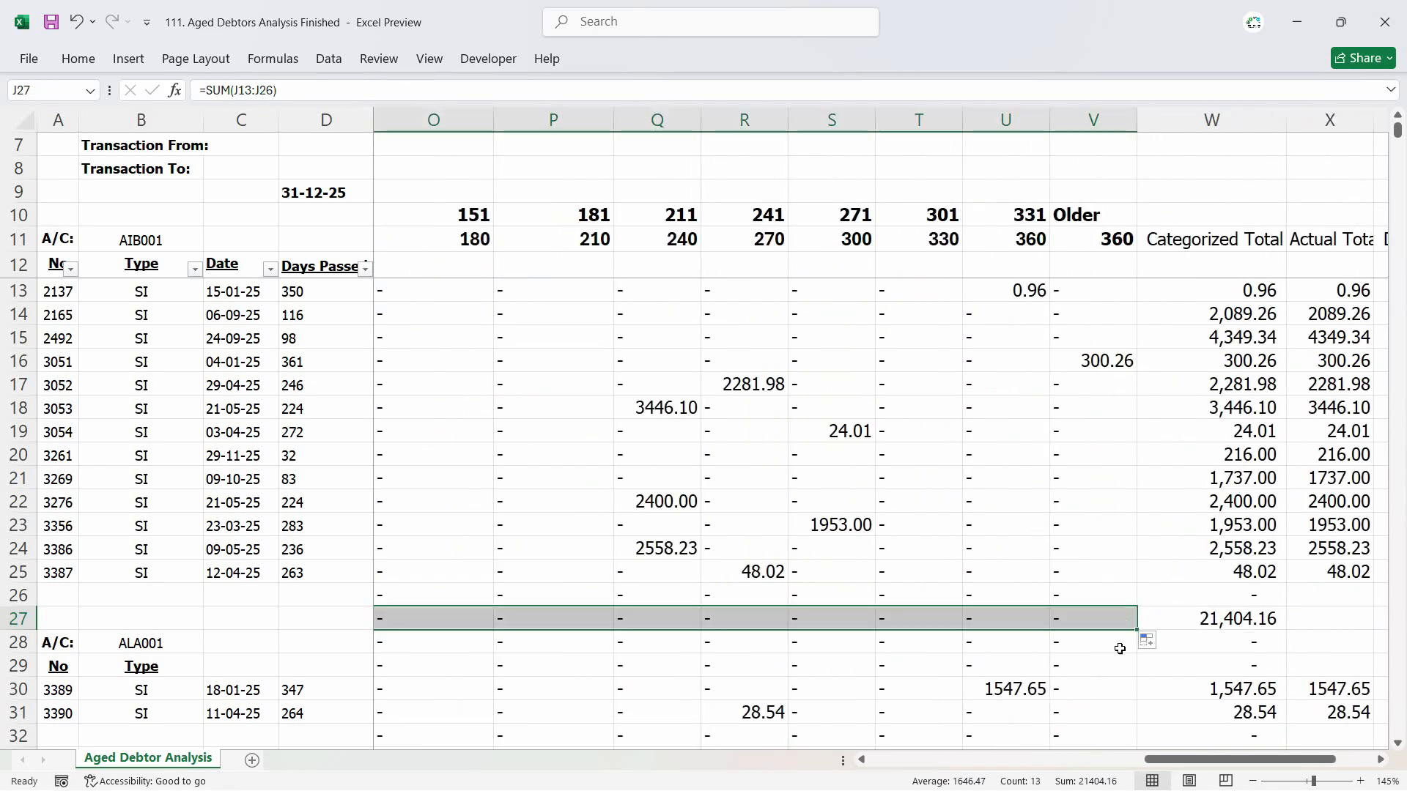
pyautogui.hscroll(-6, 1194, 712)
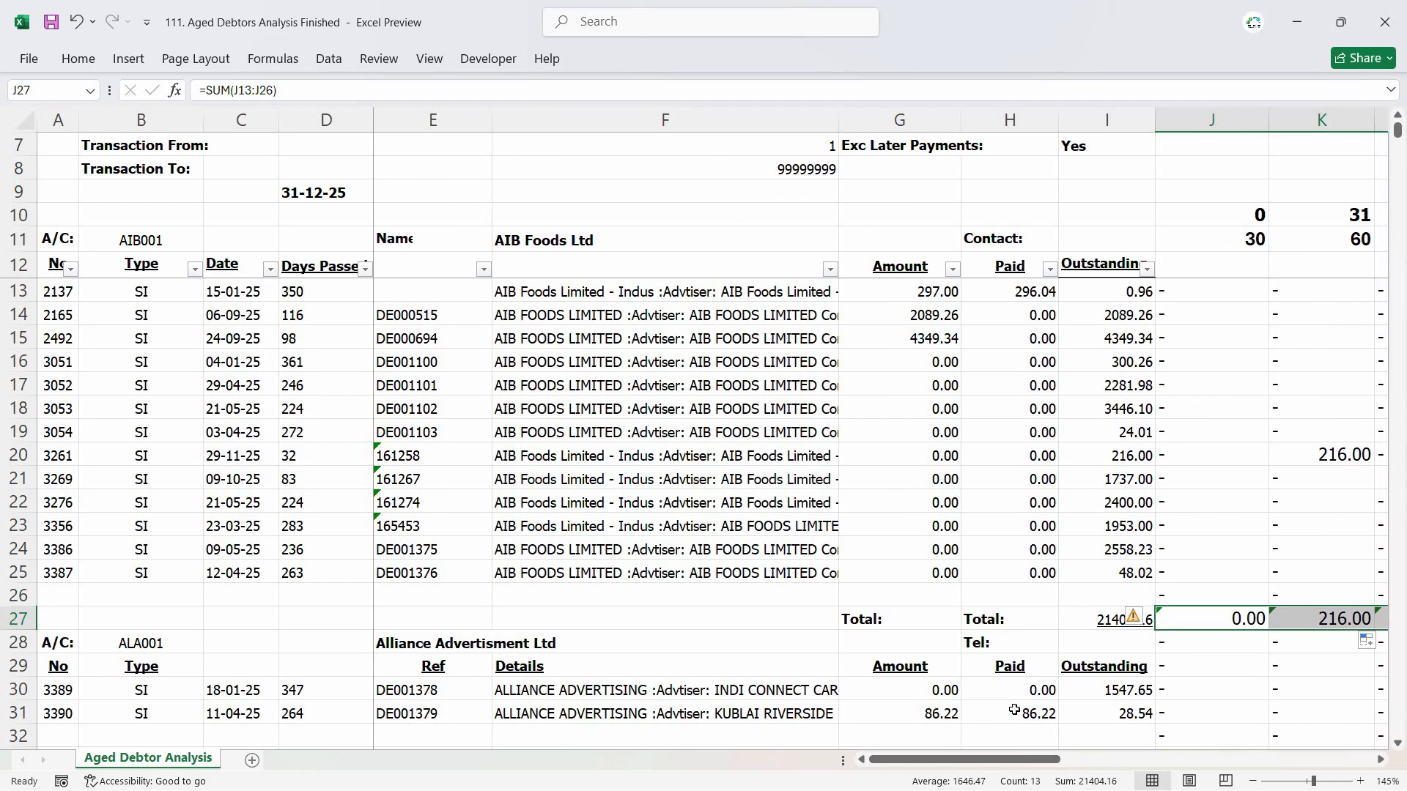
pyautogui.hotkey('ctrl', 'z')
pyautogui.hotkey('ctrl', 'z')
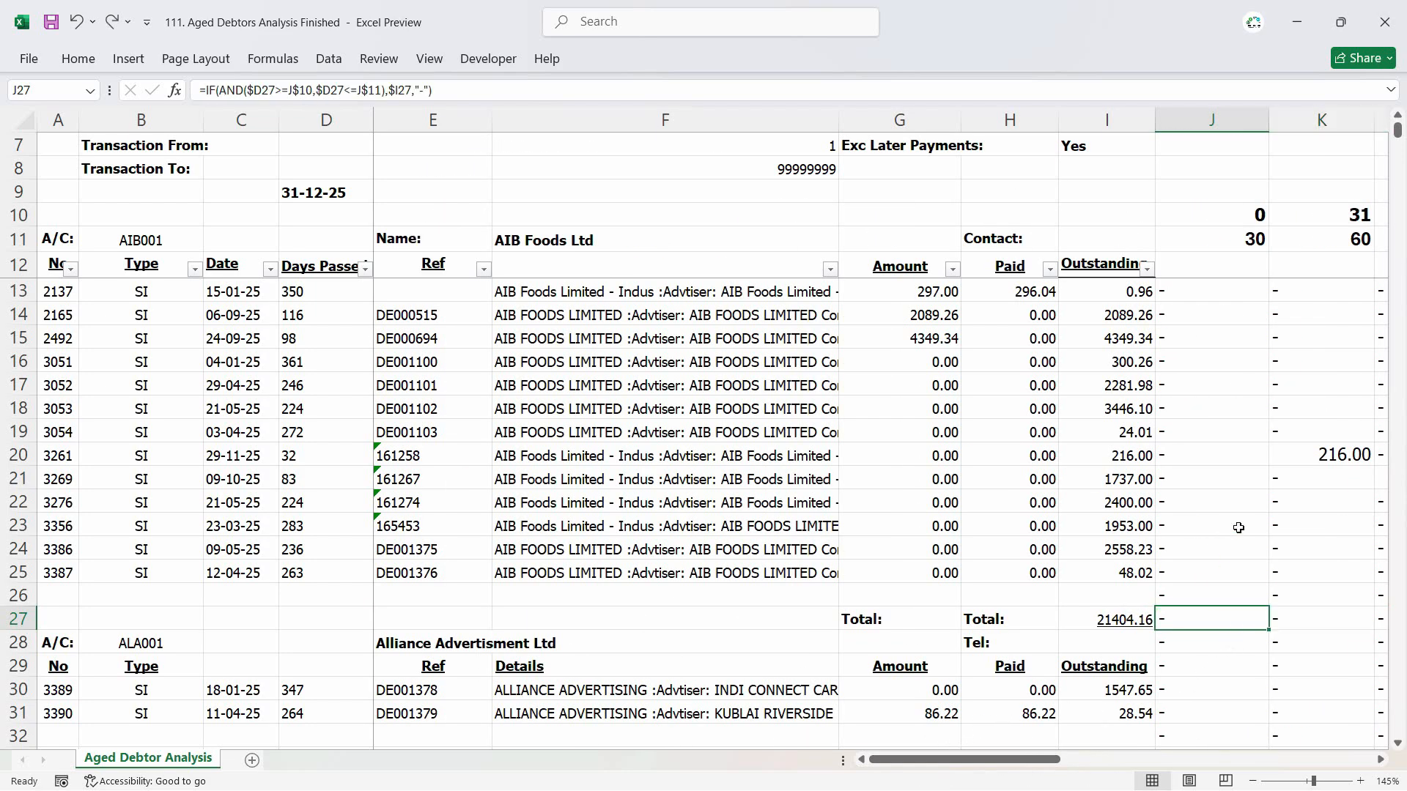
# - Look through the customer blocks further down the sheet and return to the AIB Foods Ltd amounts
pyautogui.scroll(-8, 1231, 540)
pyautogui.scroll(-9, 1231, 539)
pyautogui.scroll(11, 1243, 559)
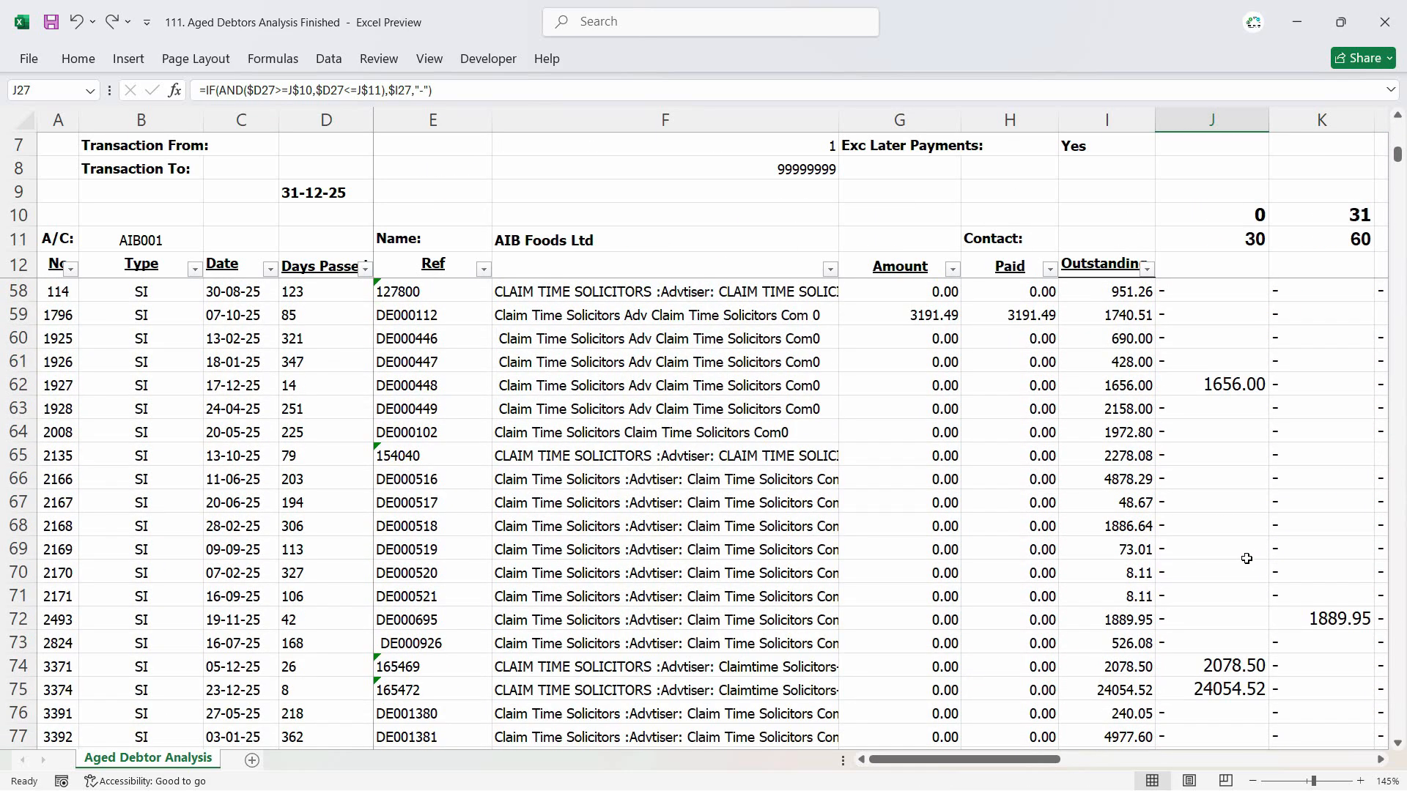
pyautogui.hscroll(1, 1057, 732)
pyautogui.scroll(6, 1057, 732)
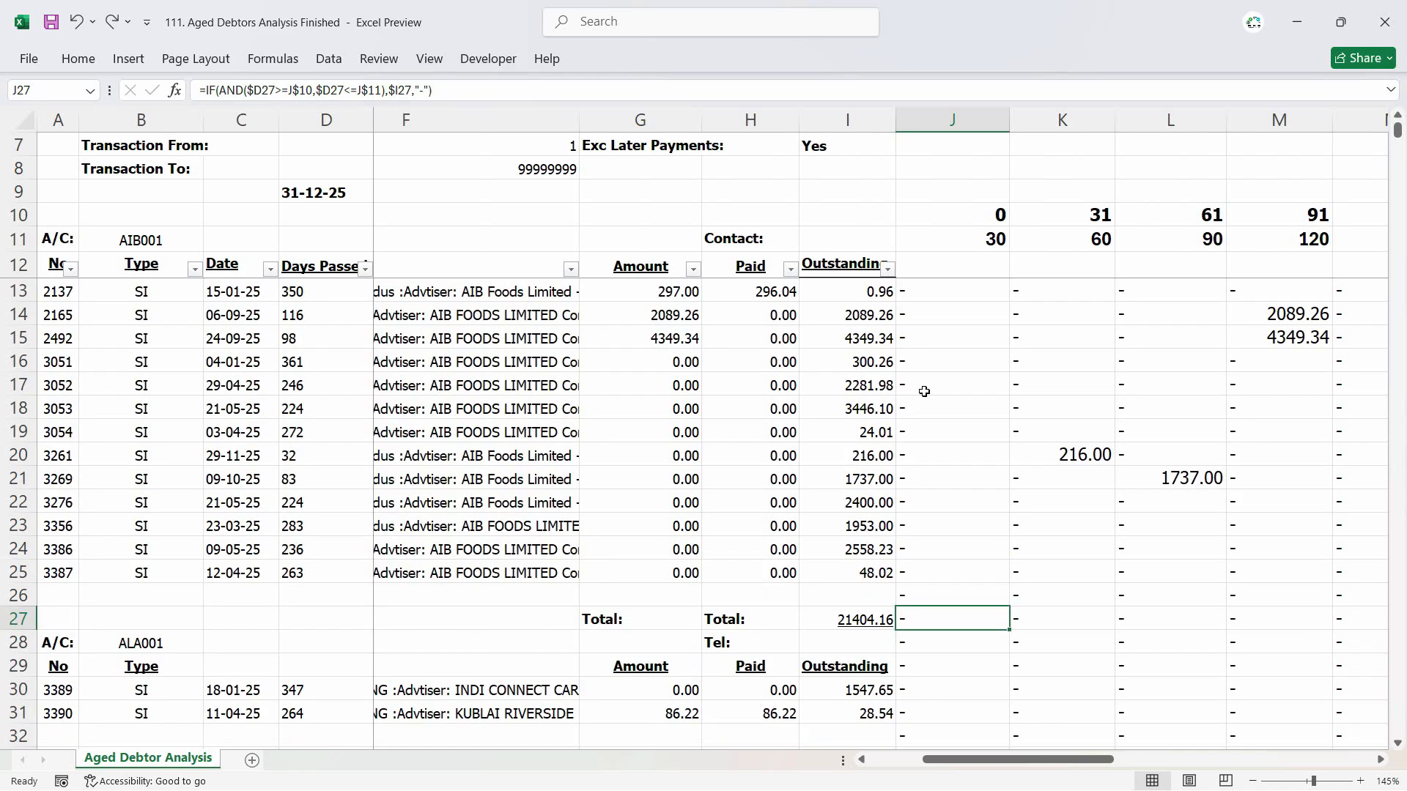
pyautogui.click(669, 287)
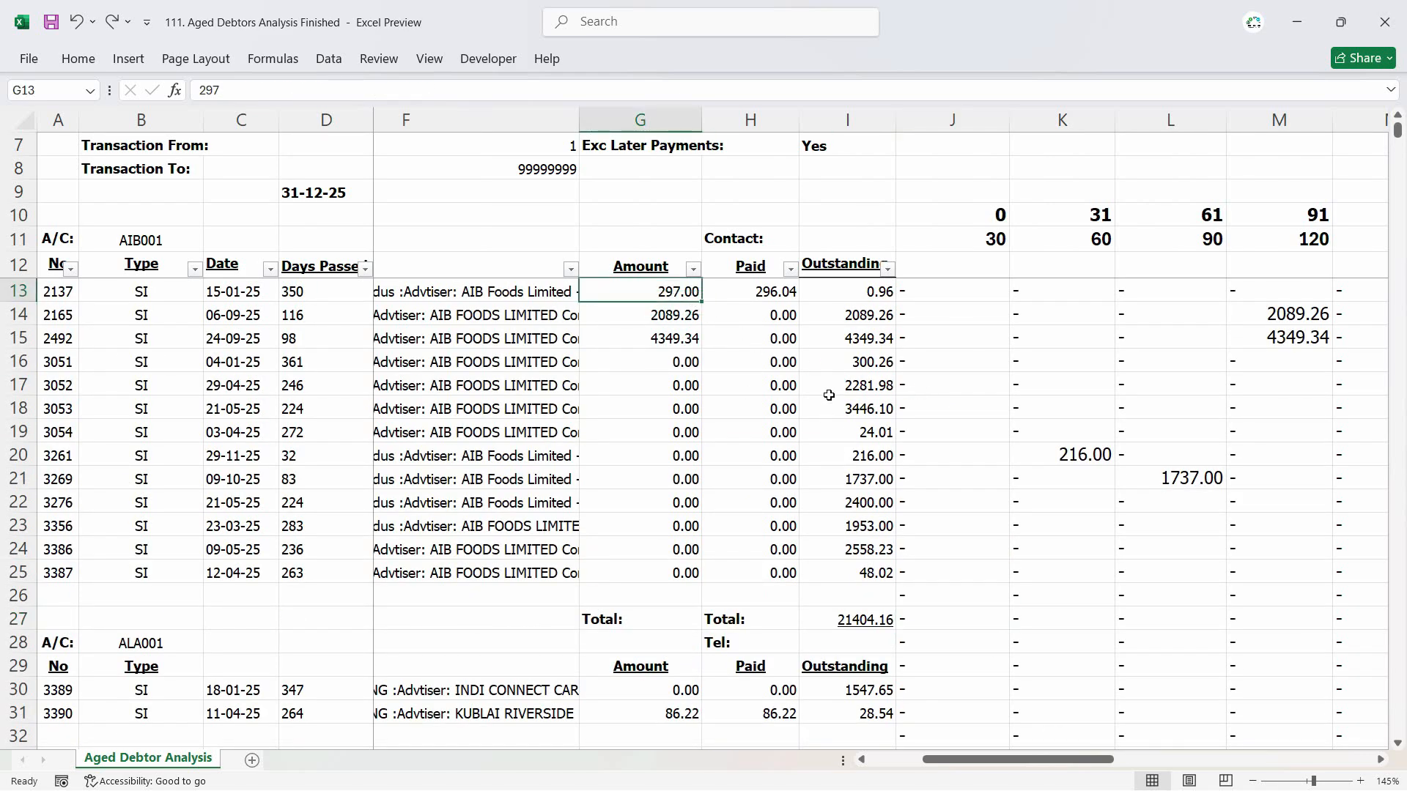
pyautogui.hscroll(-3, 1014, 701)
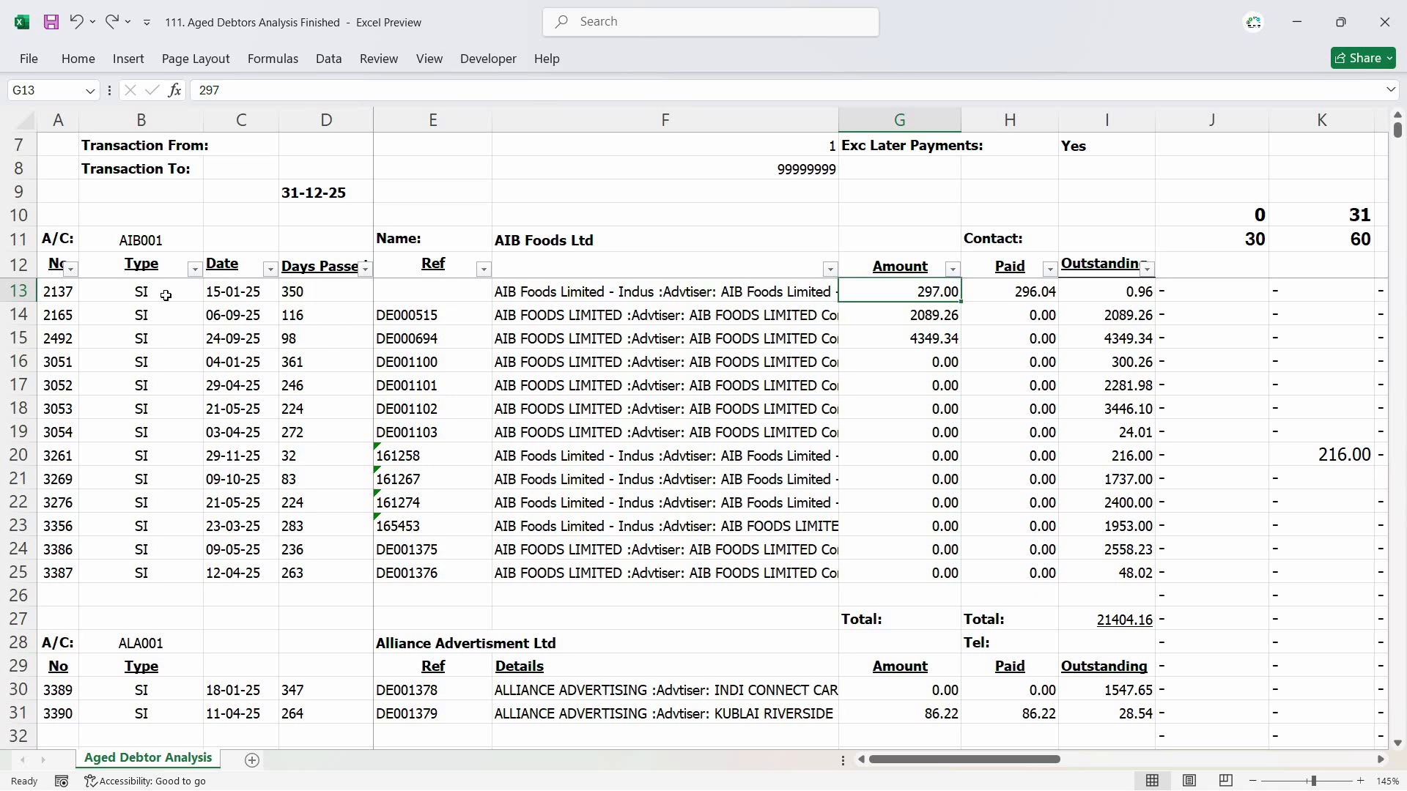
# - Examine the Type, Outstanding, Paid and Amount columns for AIB Foods Ltd, and the individual cells of its first invoice row
pyautogui.moveTo(167, 288); pyautogui.dragTo(150, 385)
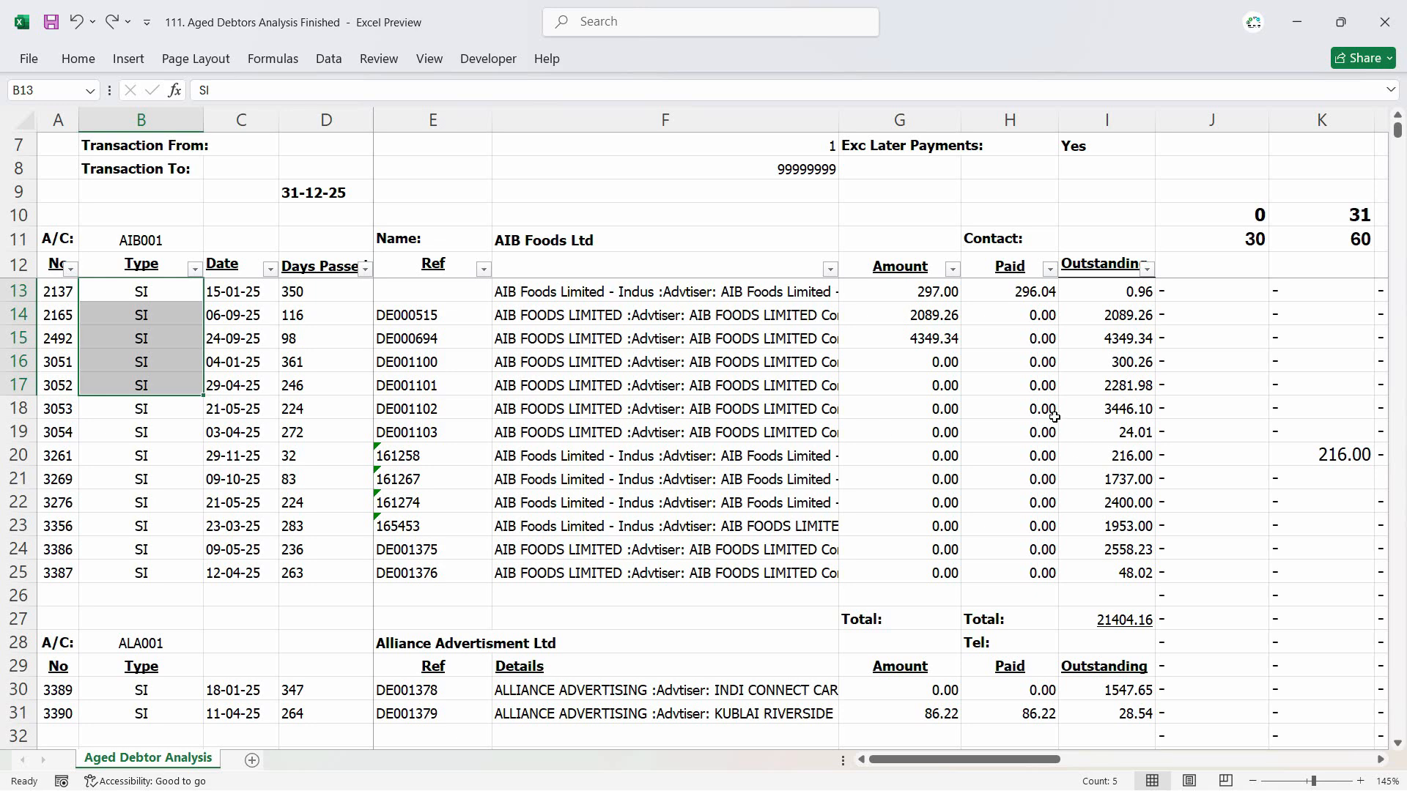
pyautogui.moveTo(1134, 288); pyautogui.dragTo(1137, 453)
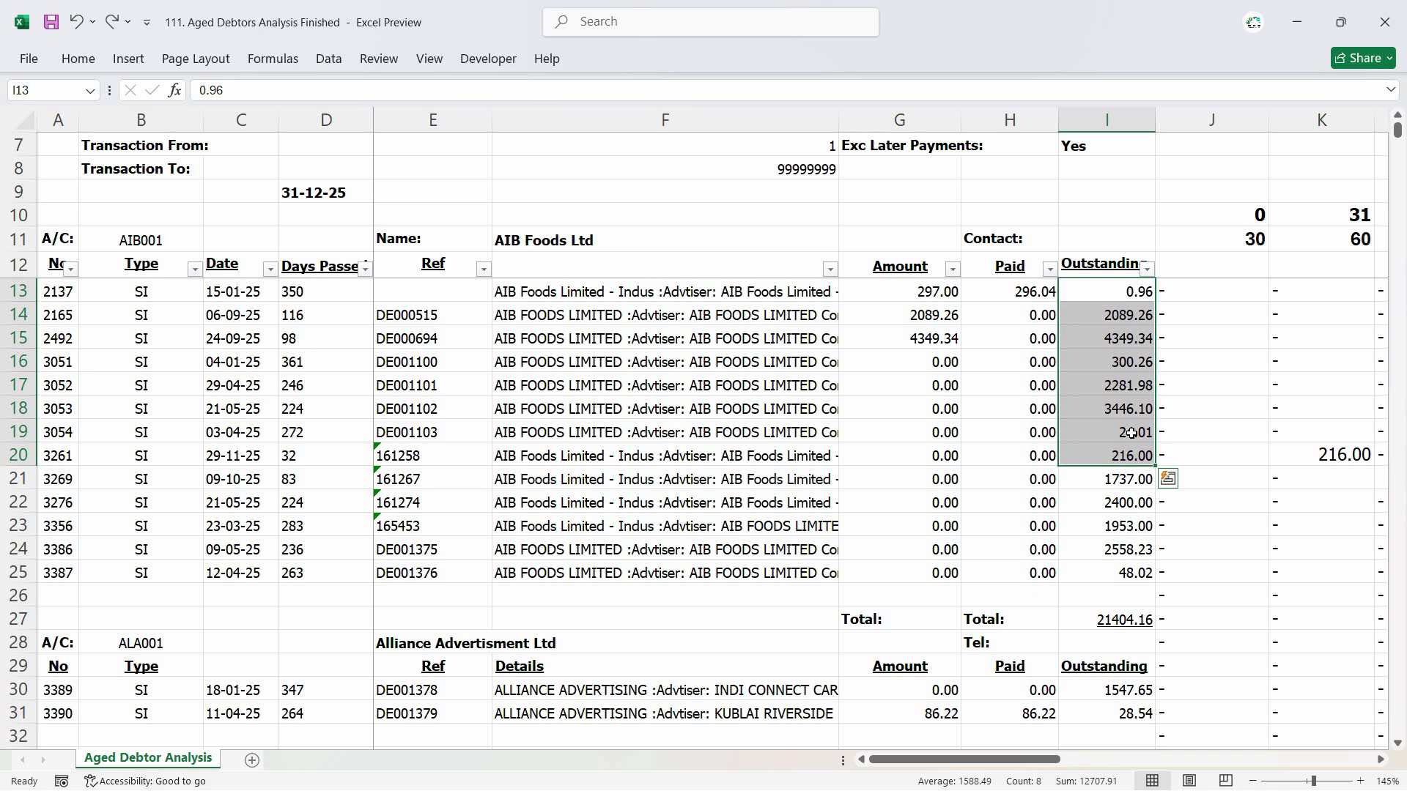
pyautogui.moveTo(1026, 292); pyautogui.dragTo(1019, 432)
pyautogui.click(927, 316)
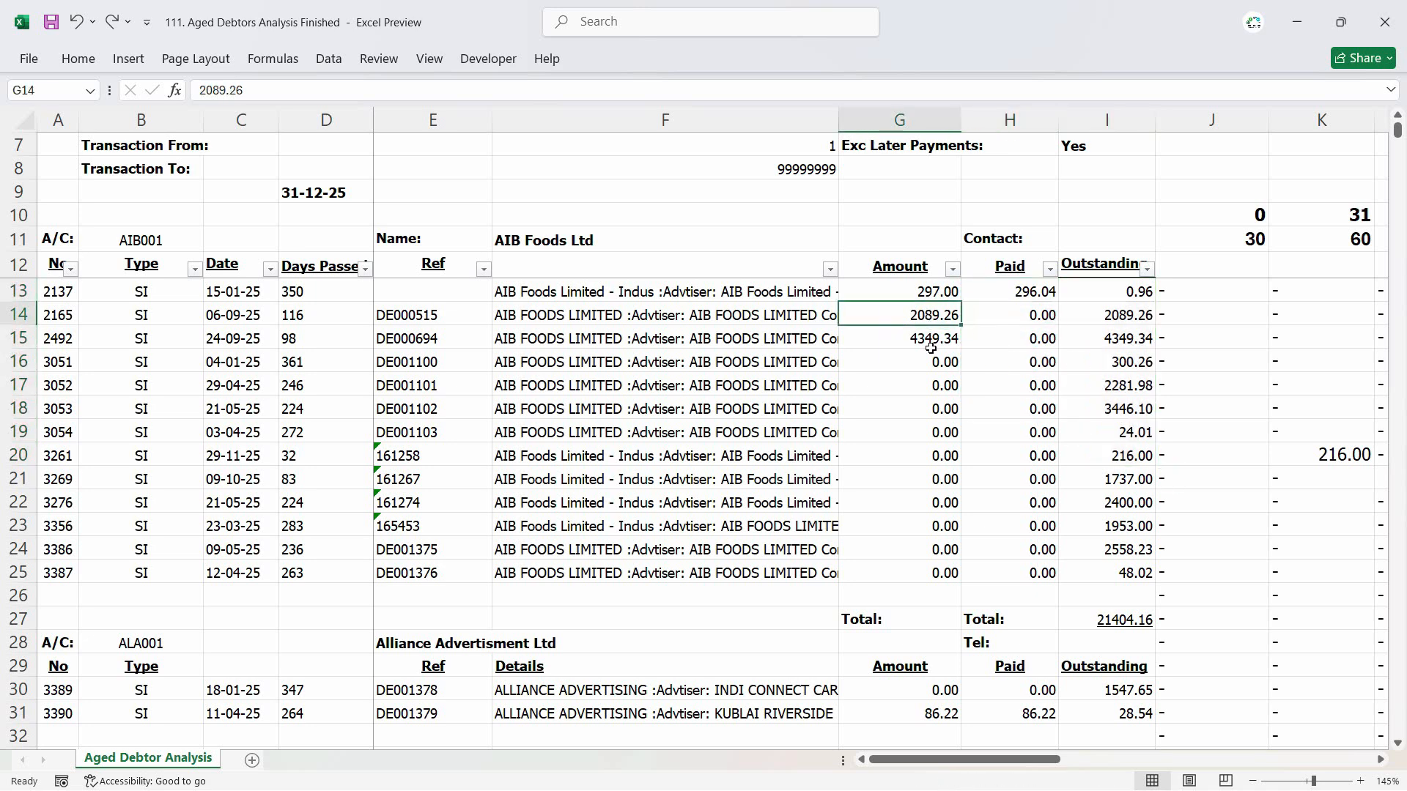
pyautogui.moveTo(917, 287); pyautogui.dragTo(902, 455)
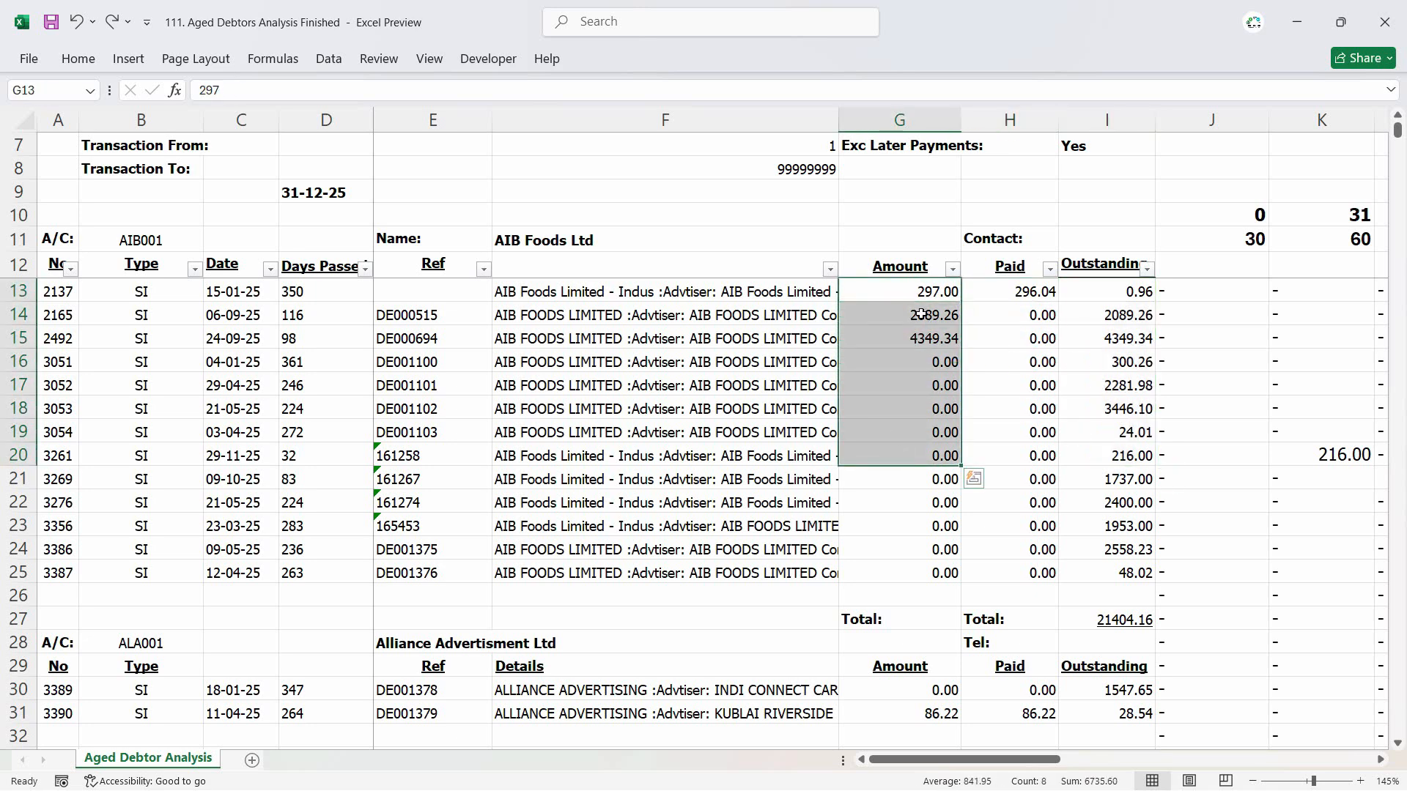
pyautogui.click(912, 526)
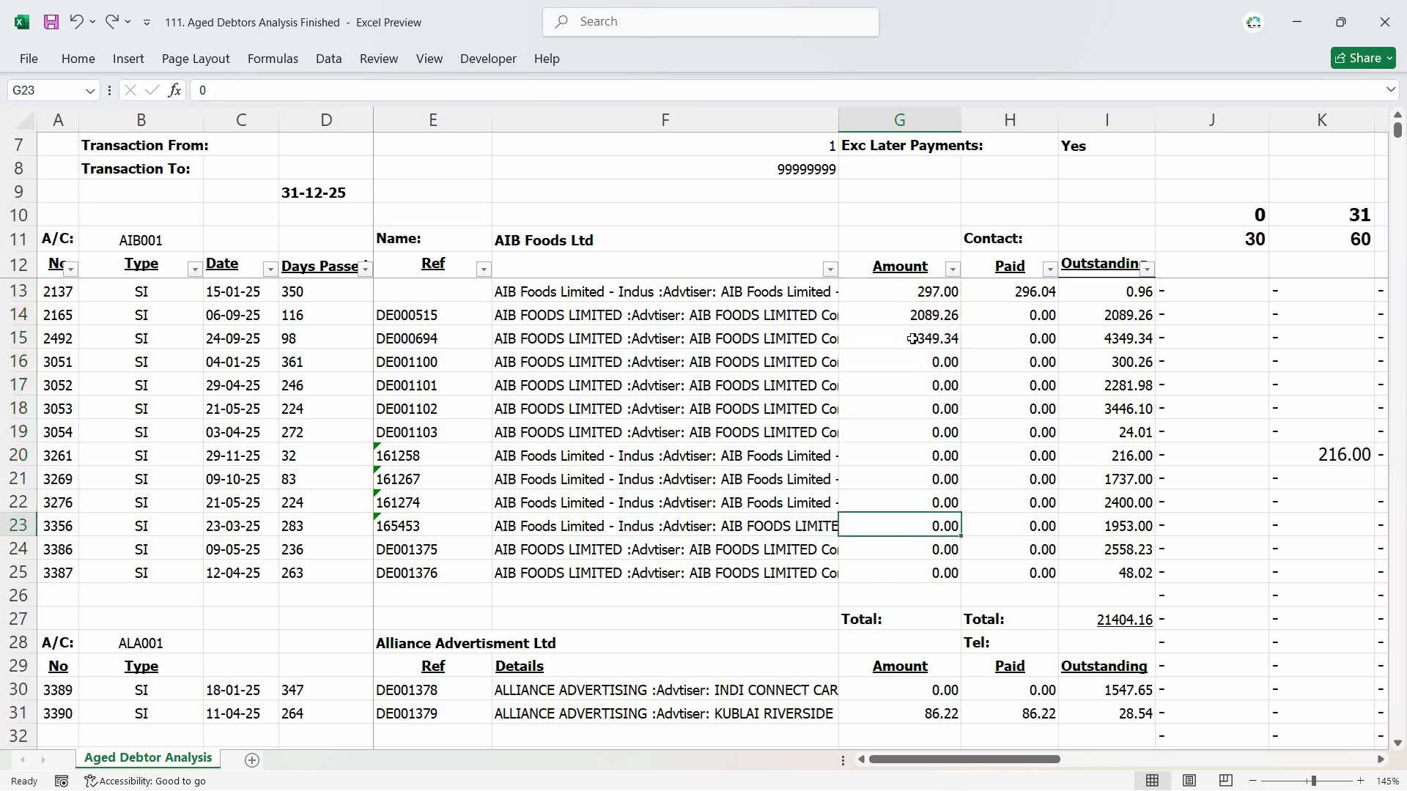
pyautogui.click(937, 300)
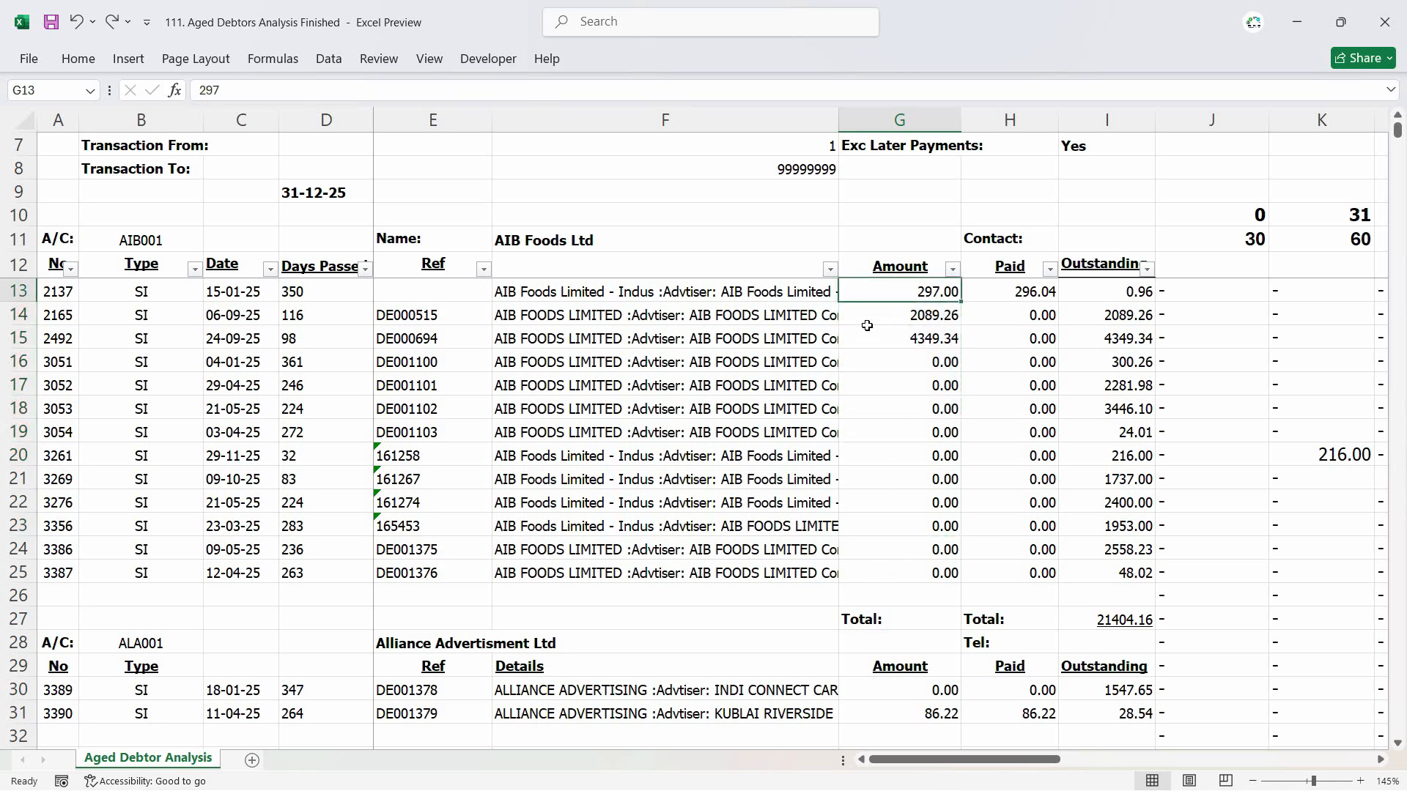
pyautogui.click(539, 291)
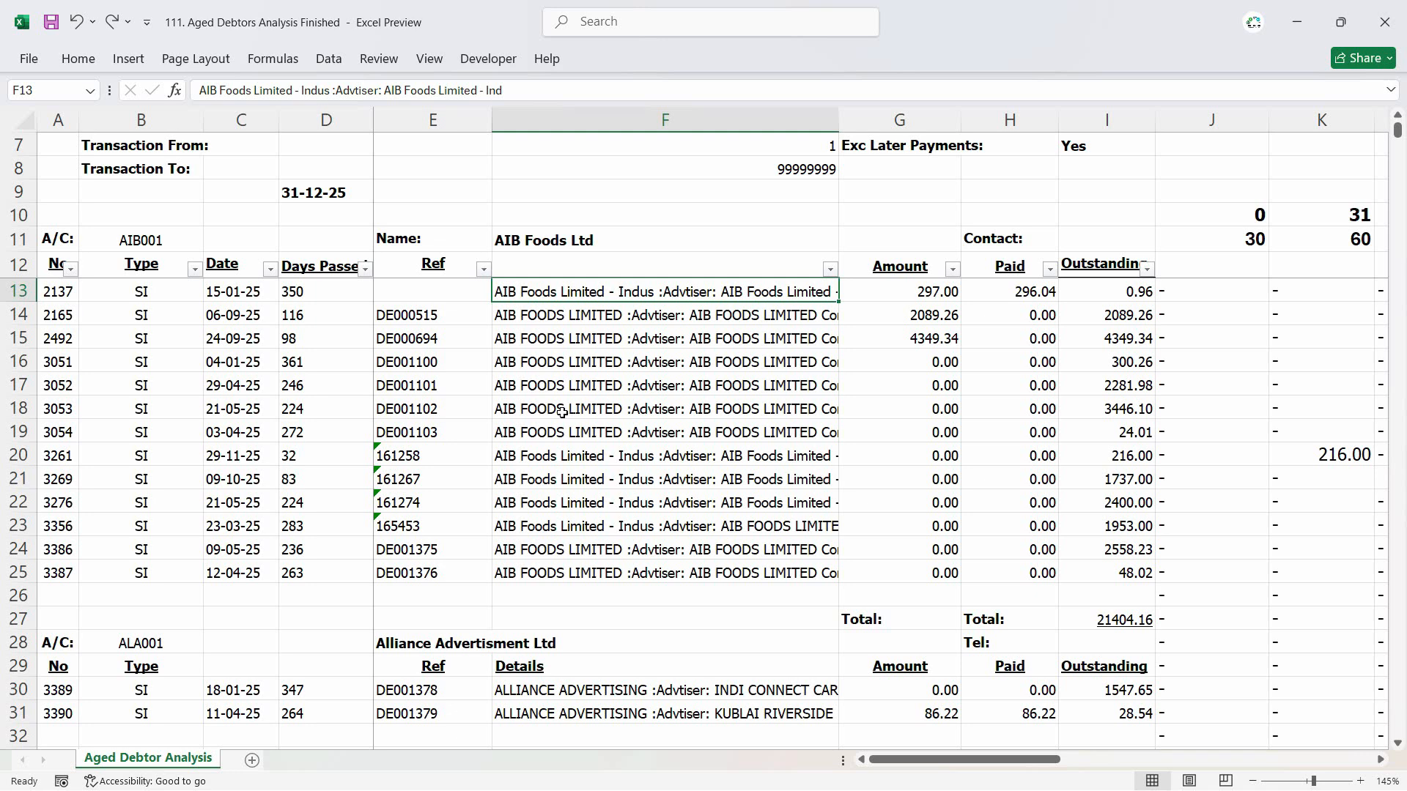
pyautogui.click(437, 290)
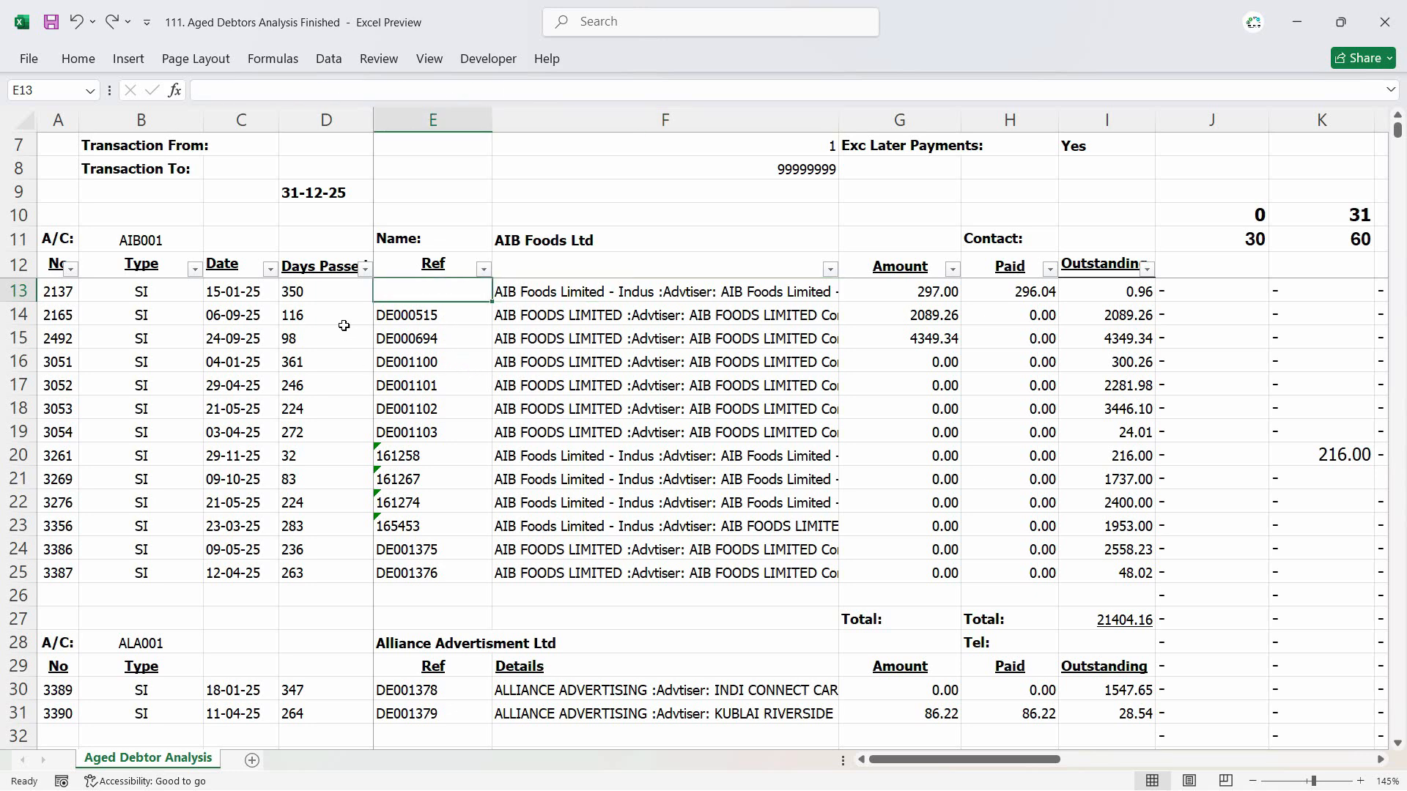
pyautogui.click(327, 295)
pyautogui.click(240, 299)
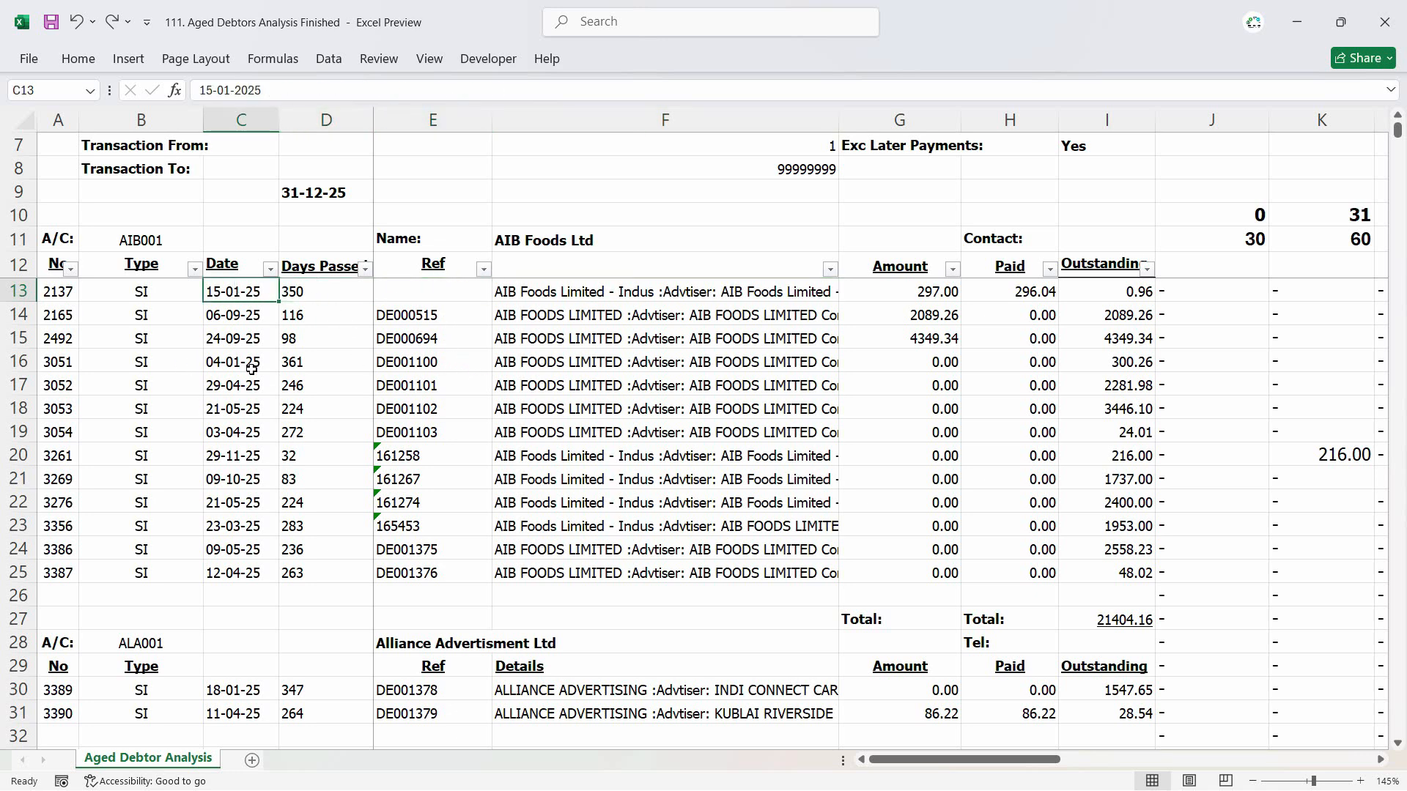
# - Compare the Type column's entries on the invoice rows with those on the blank, account and header rows
pyautogui.moveTo(162, 306); pyautogui.dragTo(121, 569)
pyautogui.scroll(-2, 161, 566)
pyautogui.scroll(2, 165, 542)
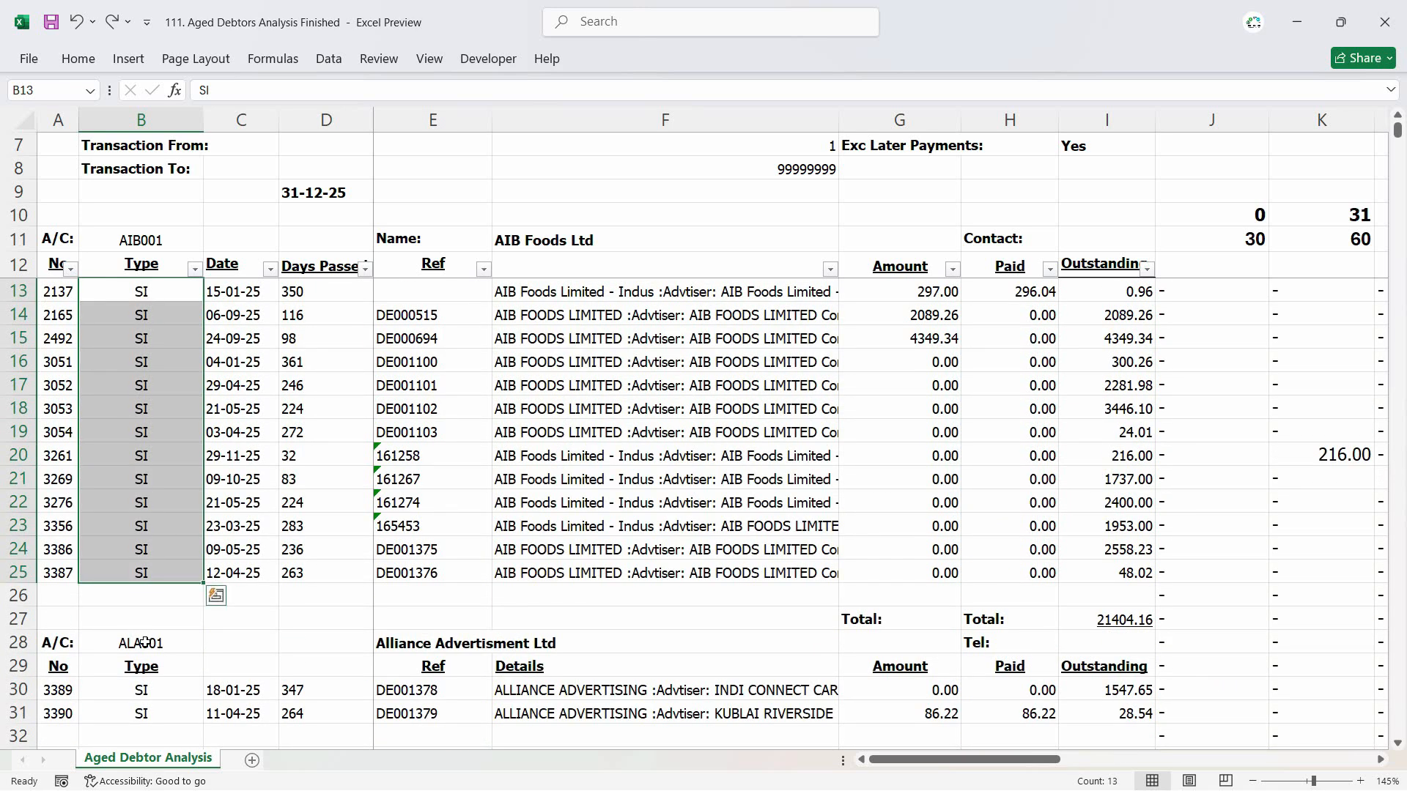
pyautogui.click(152, 595)
pyautogui.scroll(-2, 152, 601)
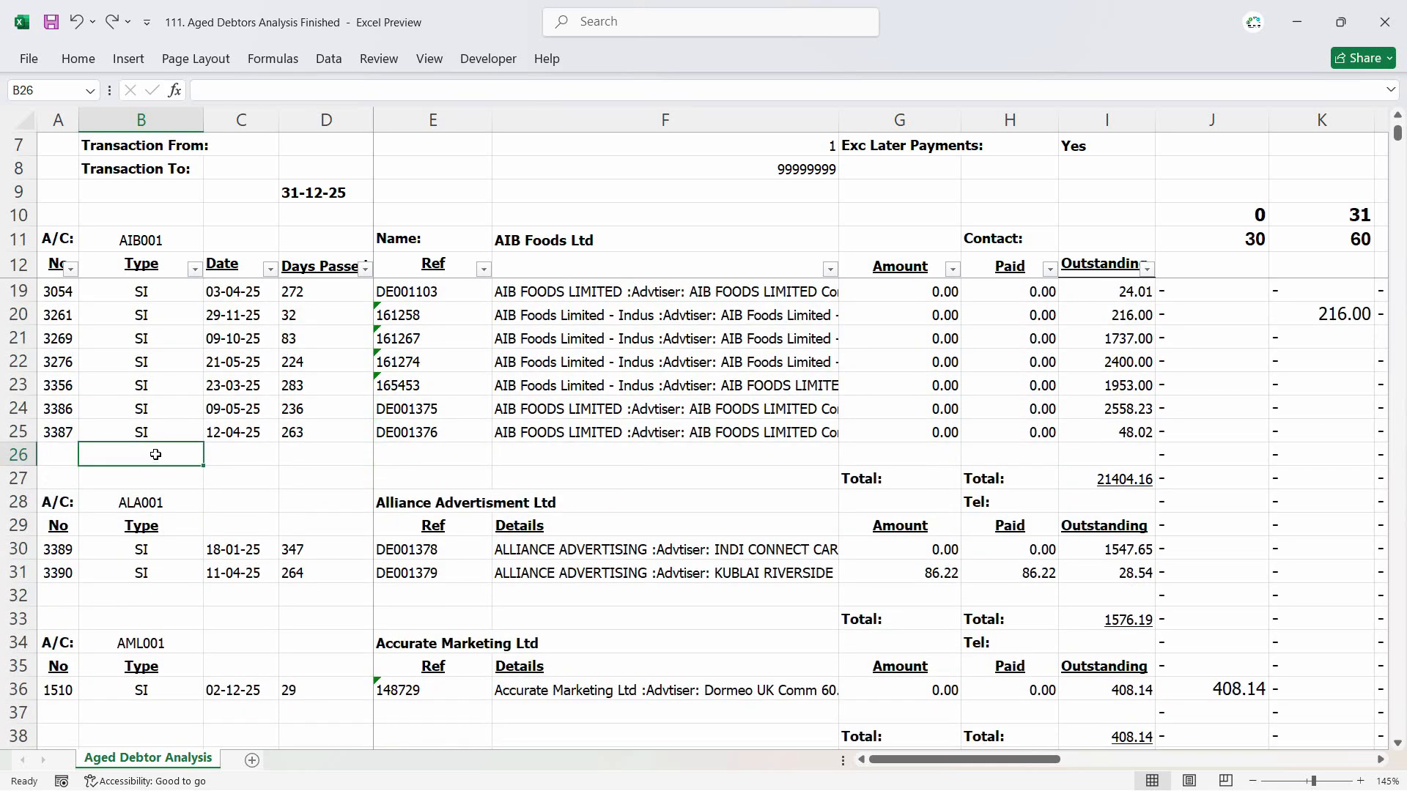
pyautogui.moveTo(155, 455)
pyautogui.mouseDown()
pyautogui.moveTo(150, 480)
pyautogui.moveTo(150, 432)
pyautogui.moveTo(145, 477)
pyautogui.mouseUp()
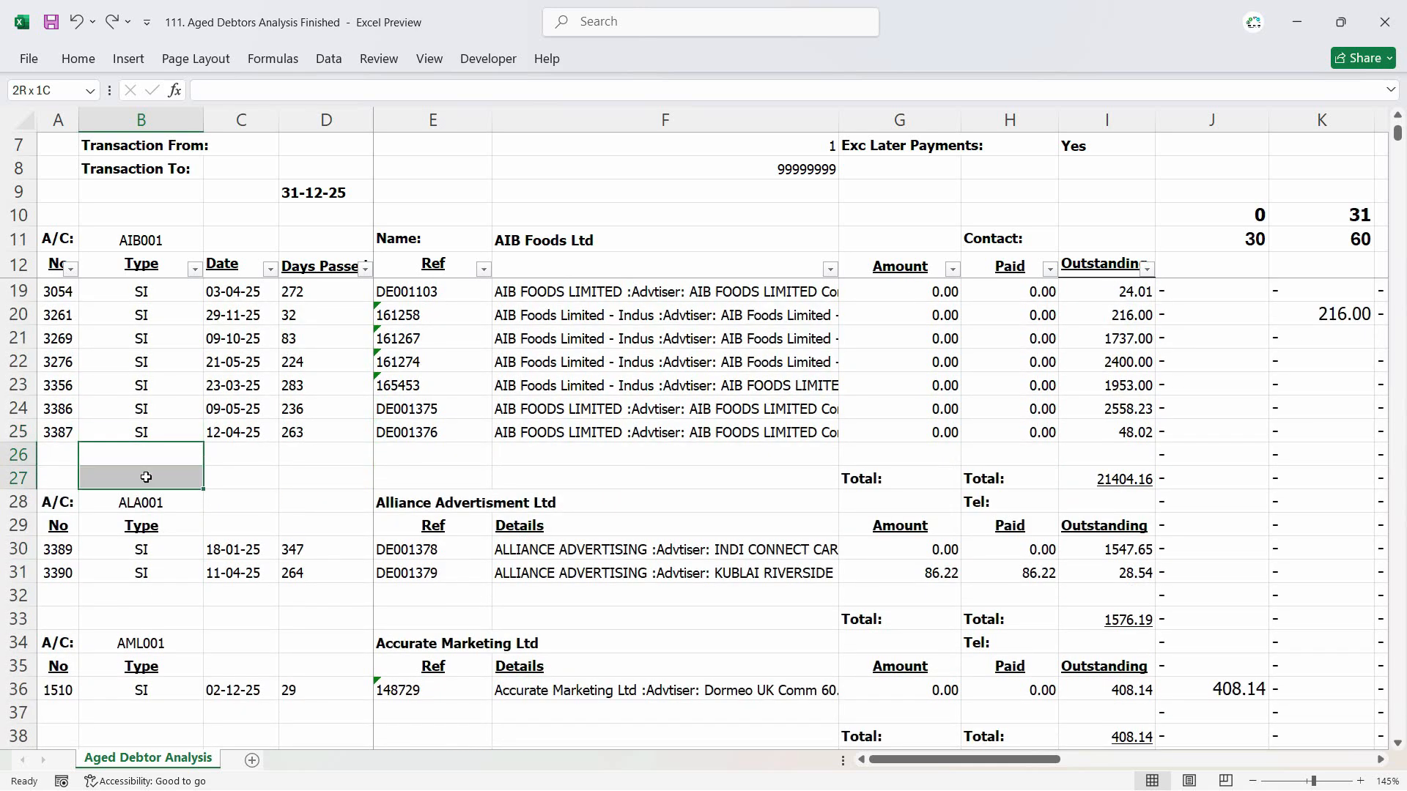
pyautogui.click(142, 504)
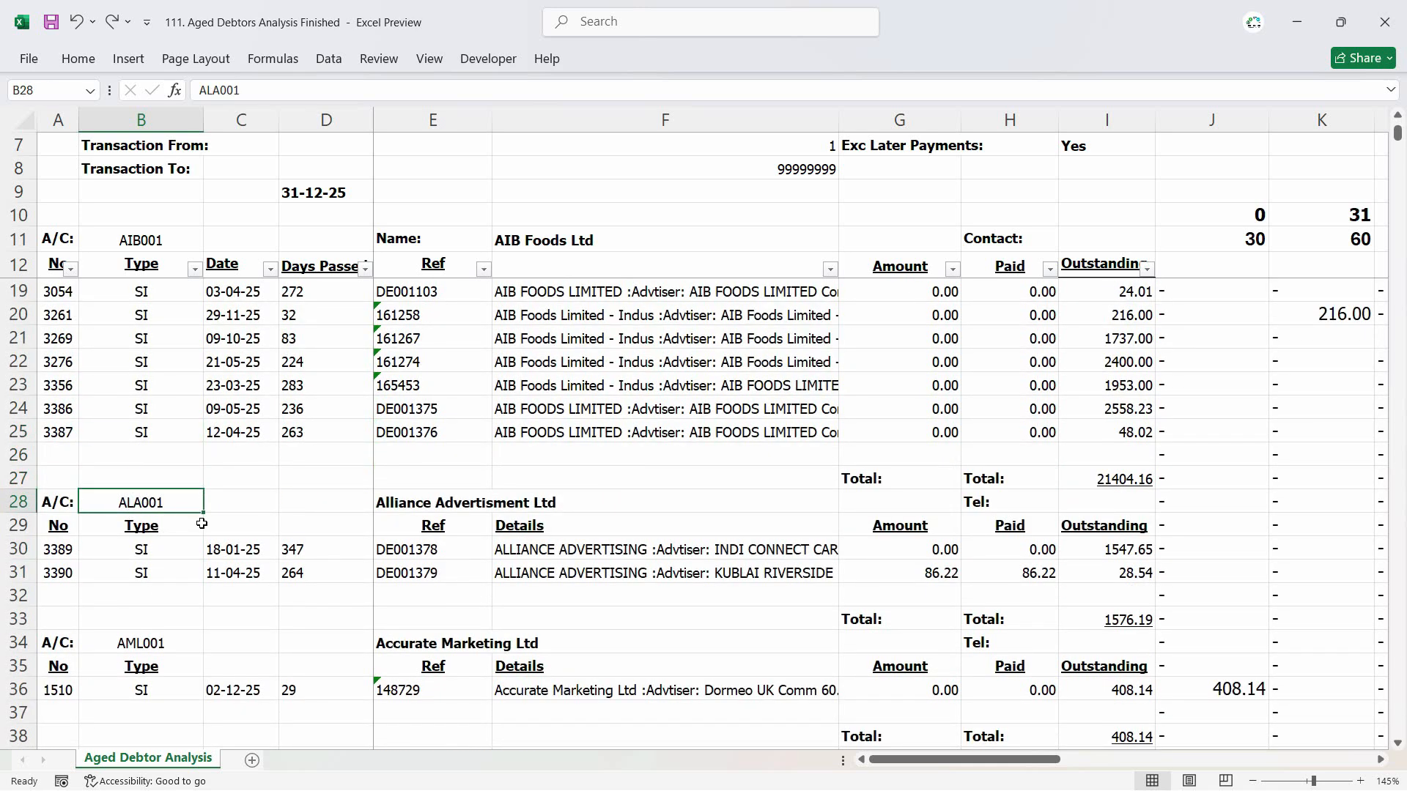
pyautogui.click(134, 527)
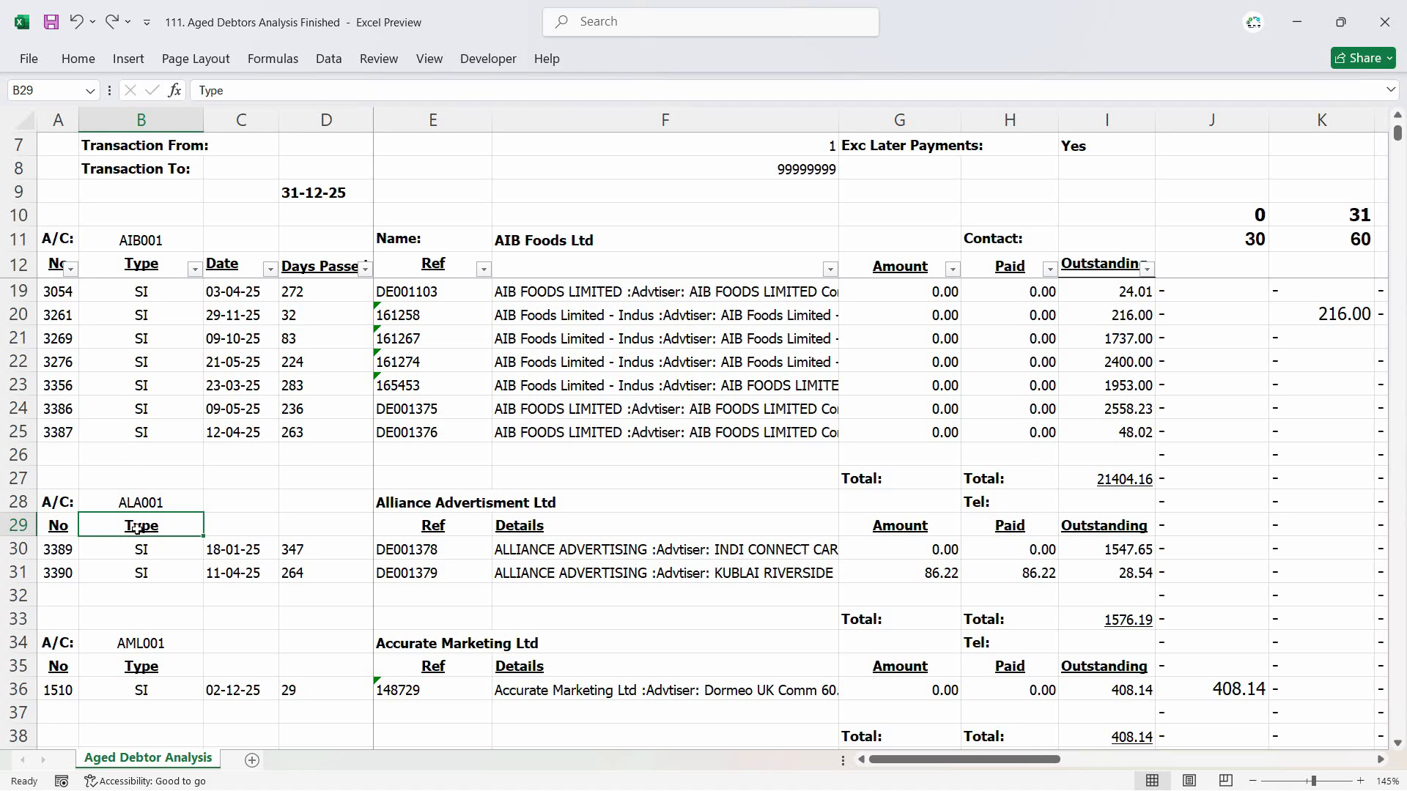
pyautogui.click(165, 293)
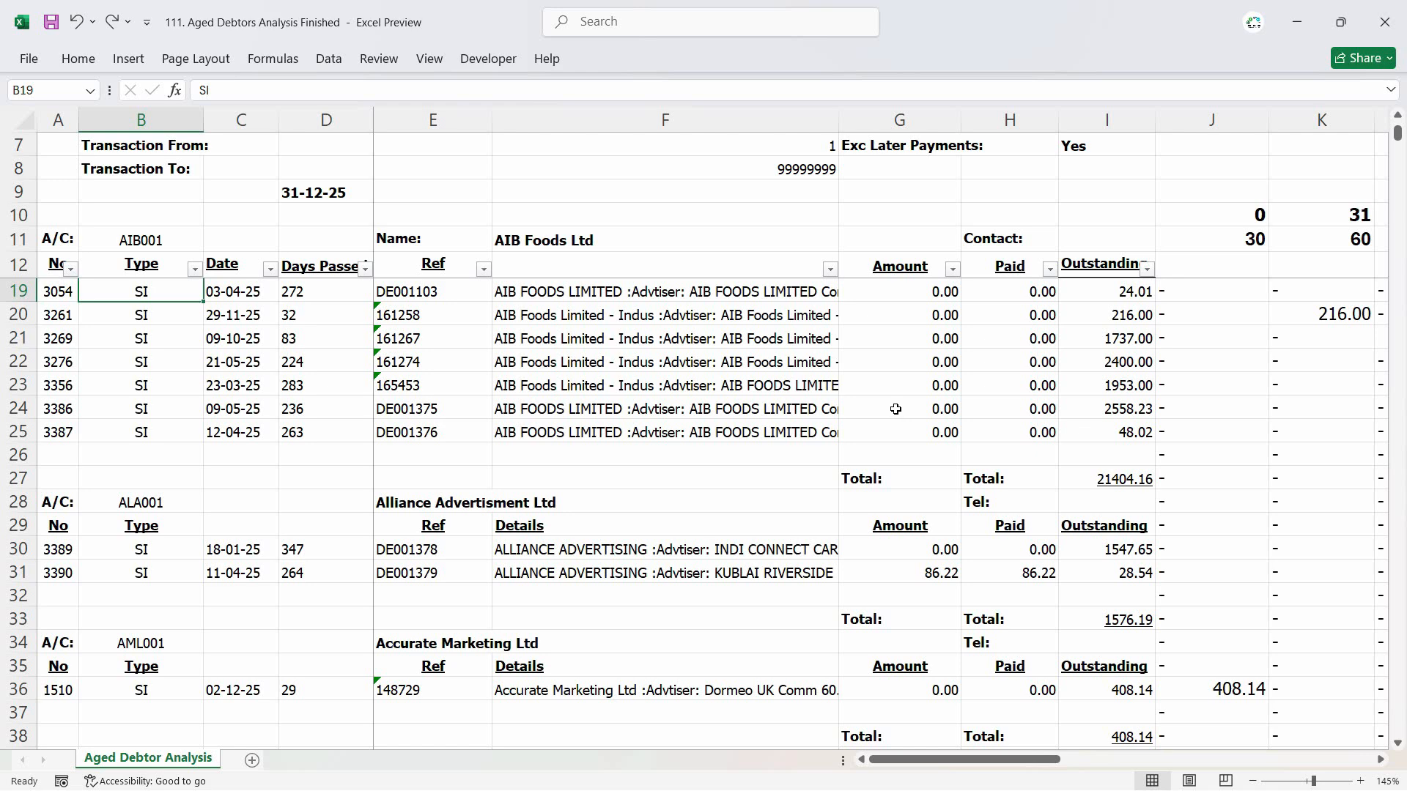
# - Insert a new column before the Amount column and enter the heading Status in G12
pyautogui.moveTo(974, 759); pyautogui.dragTo(903, 745)
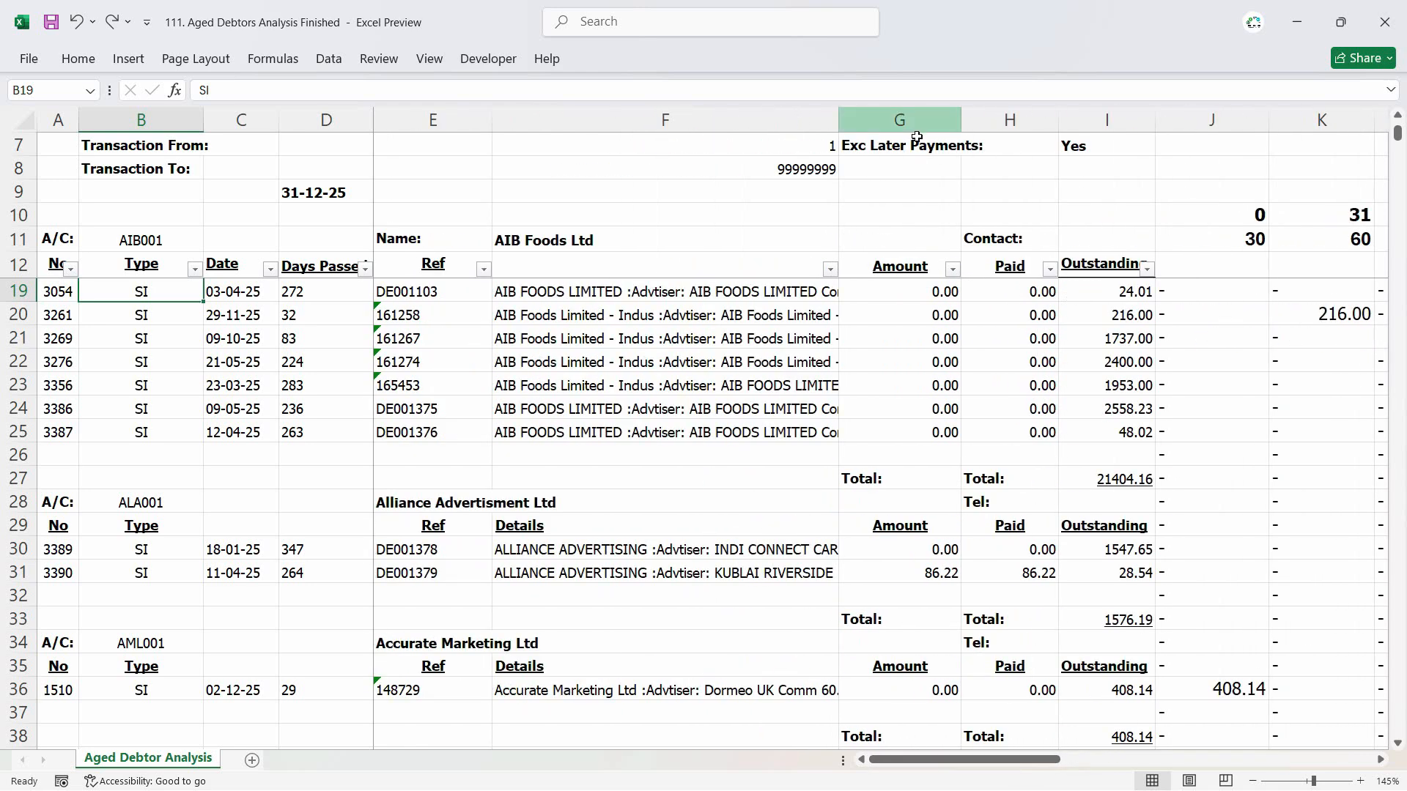
pyautogui.rightClick(898, 120)
pyautogui.click(939, 301)
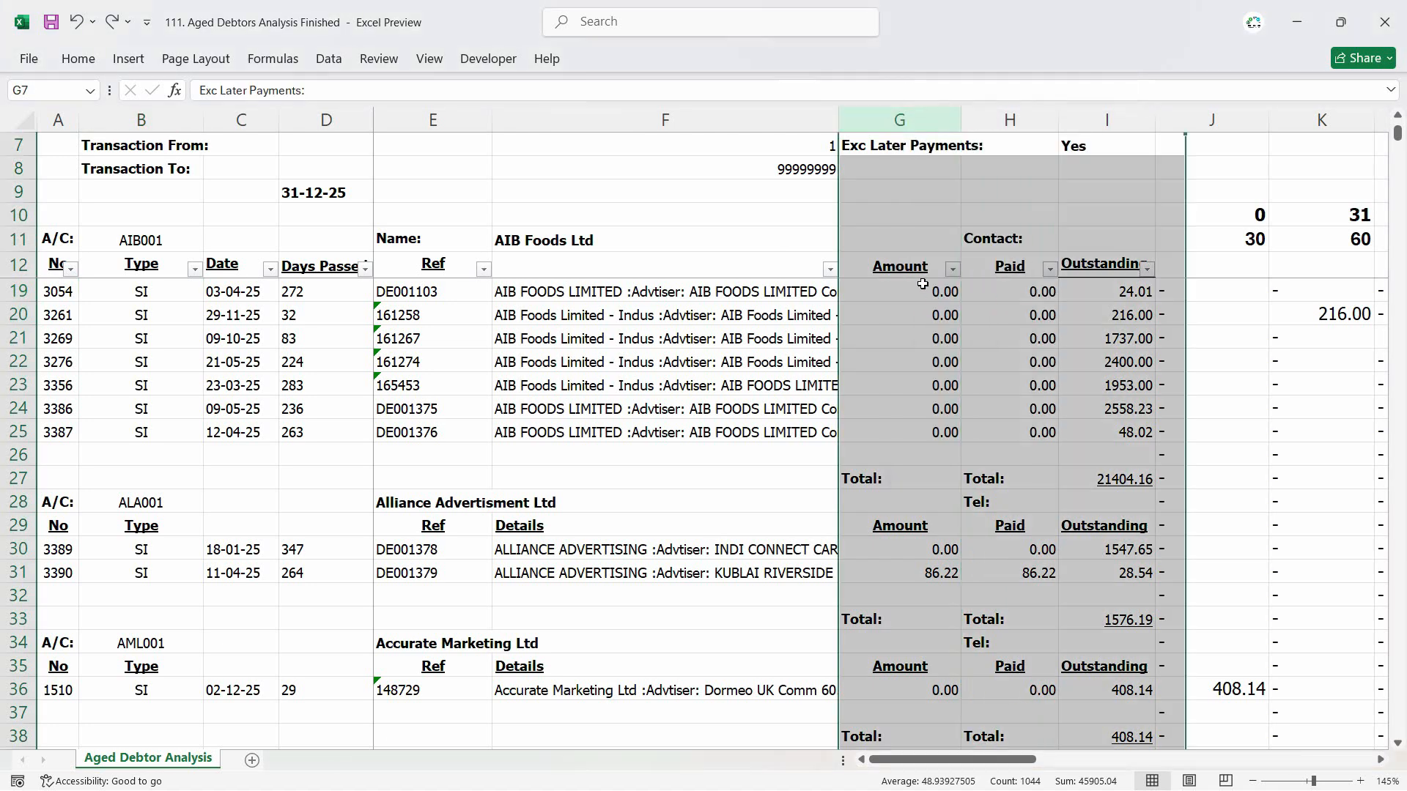
pyautogui.click(1076, 269)
pyautogui.write('Status')
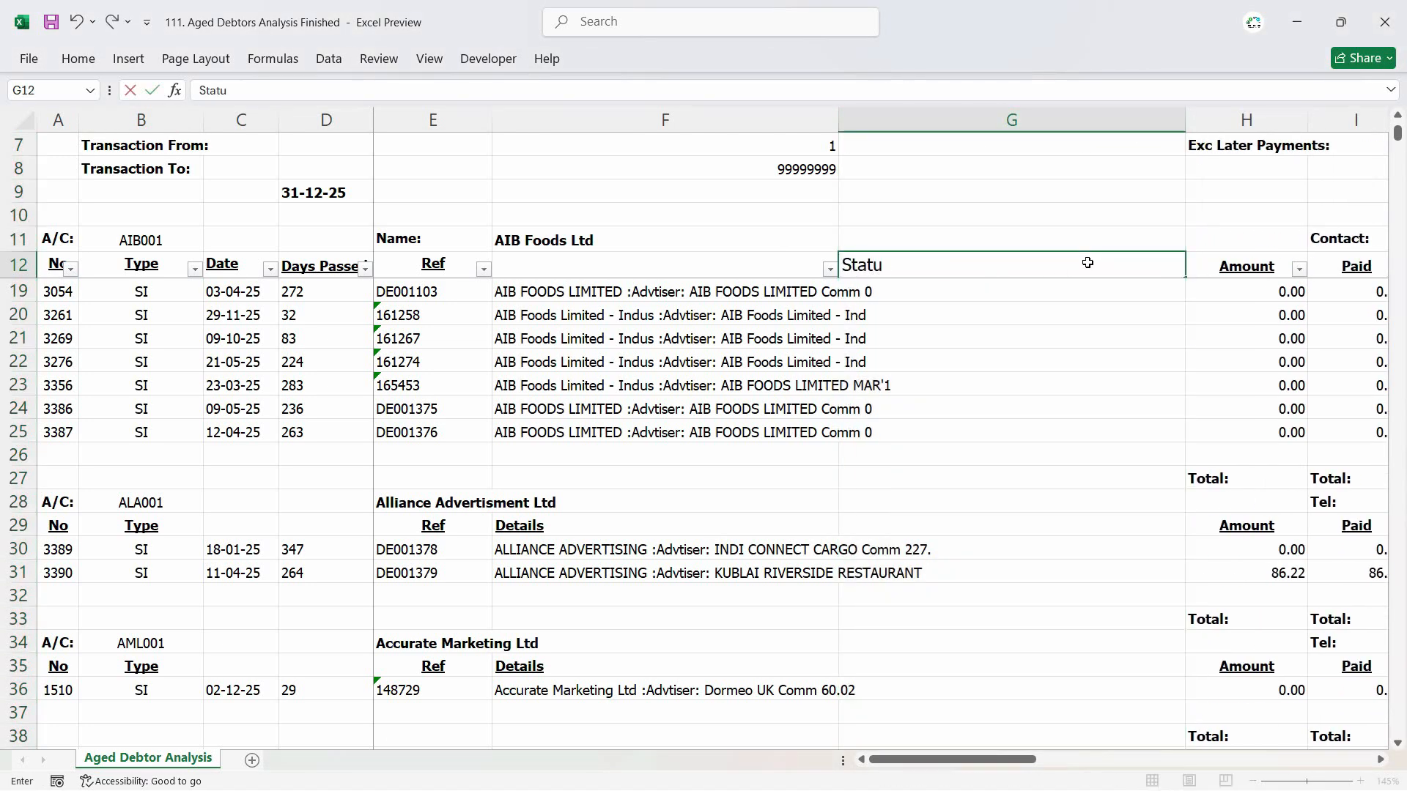
pyautogui.press('Return')
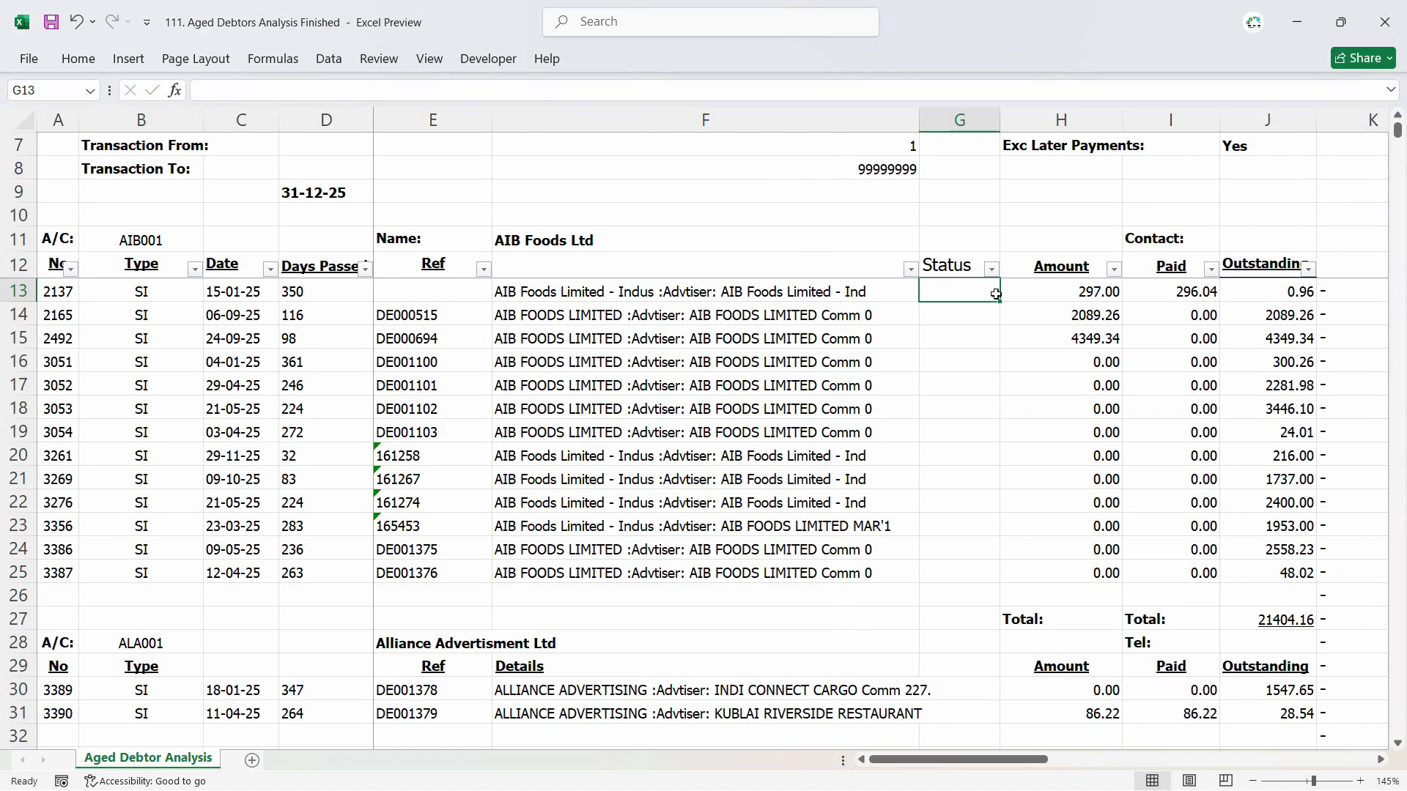
pyautogui.write('=if')
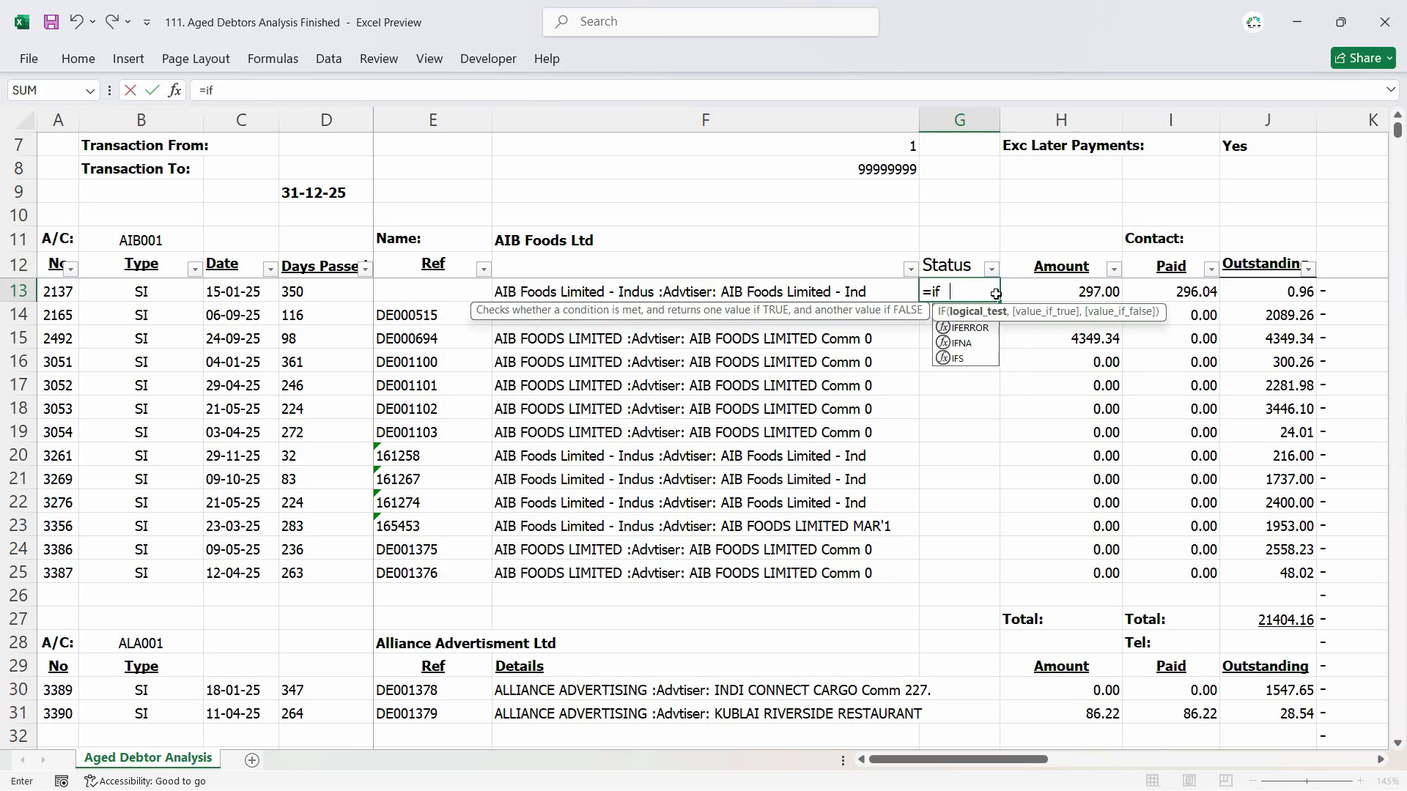
pyautogui.write('(')
pyautogui.press('Escape')
# - Examine the Total row of the AIB Foods Ltd block against the empty Status cells G13 and G27
pyautogui.click(1190, 623)
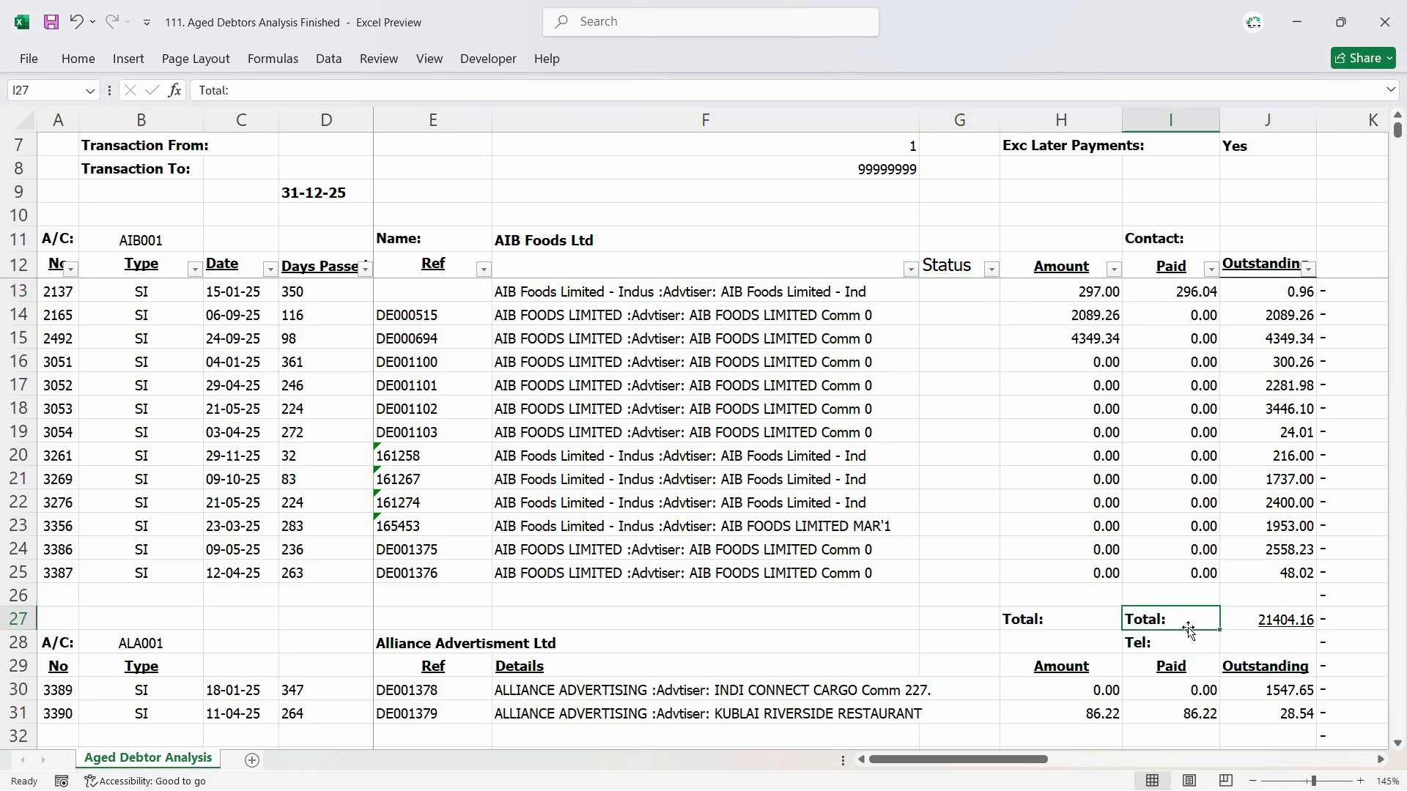
pyautogui.click(1375, 621)
pyautogui.click(941, 619)
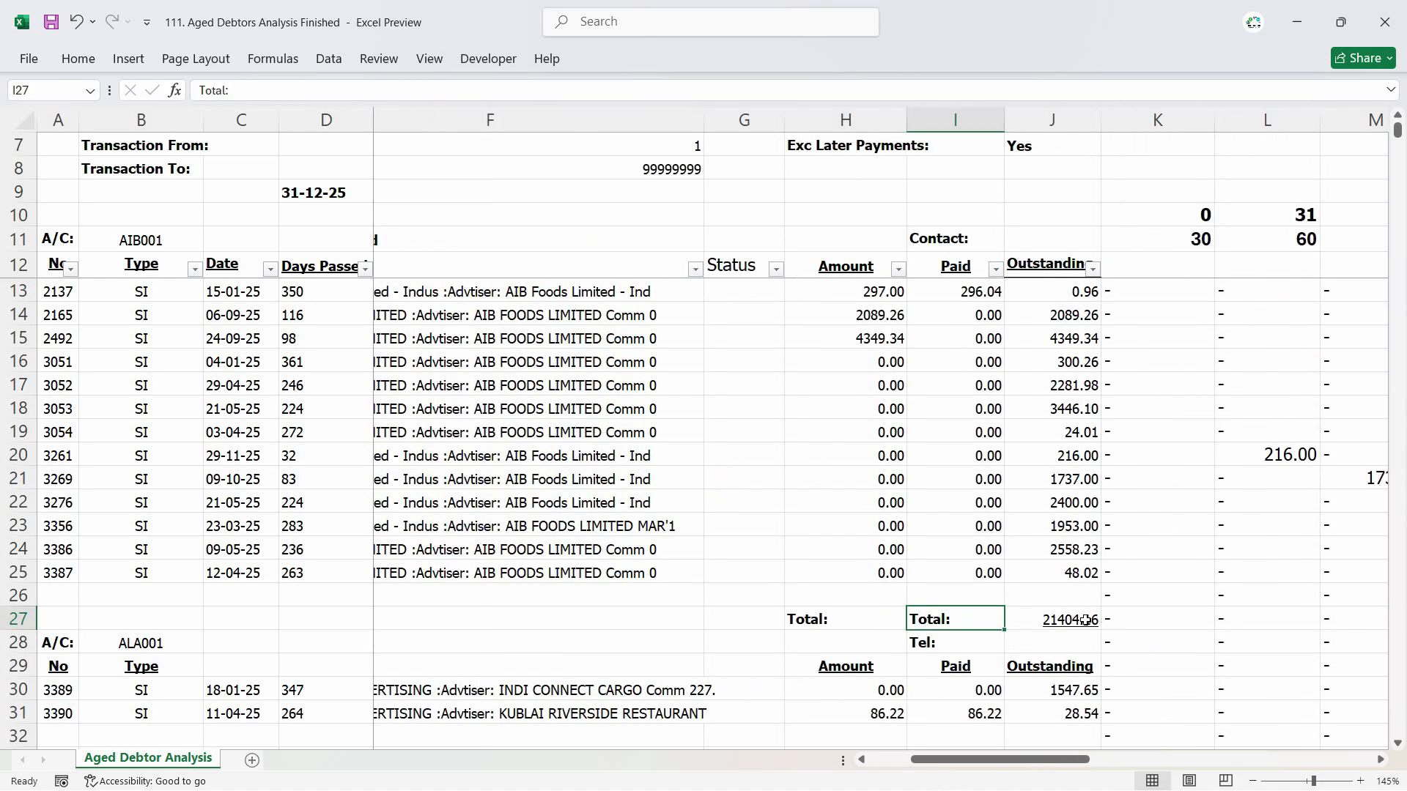
pyautogui.click(757, 283)
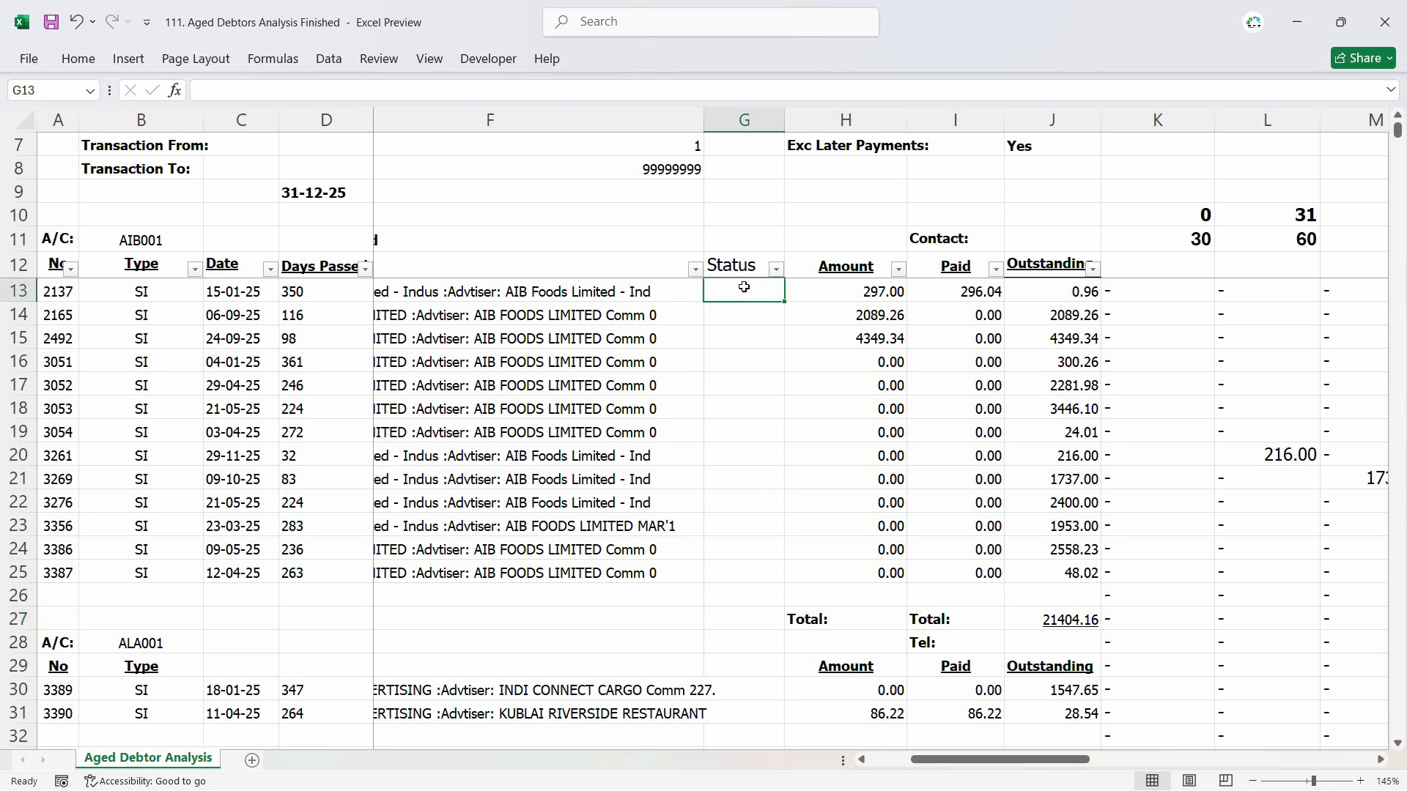
pyautogui.click(763, 623)
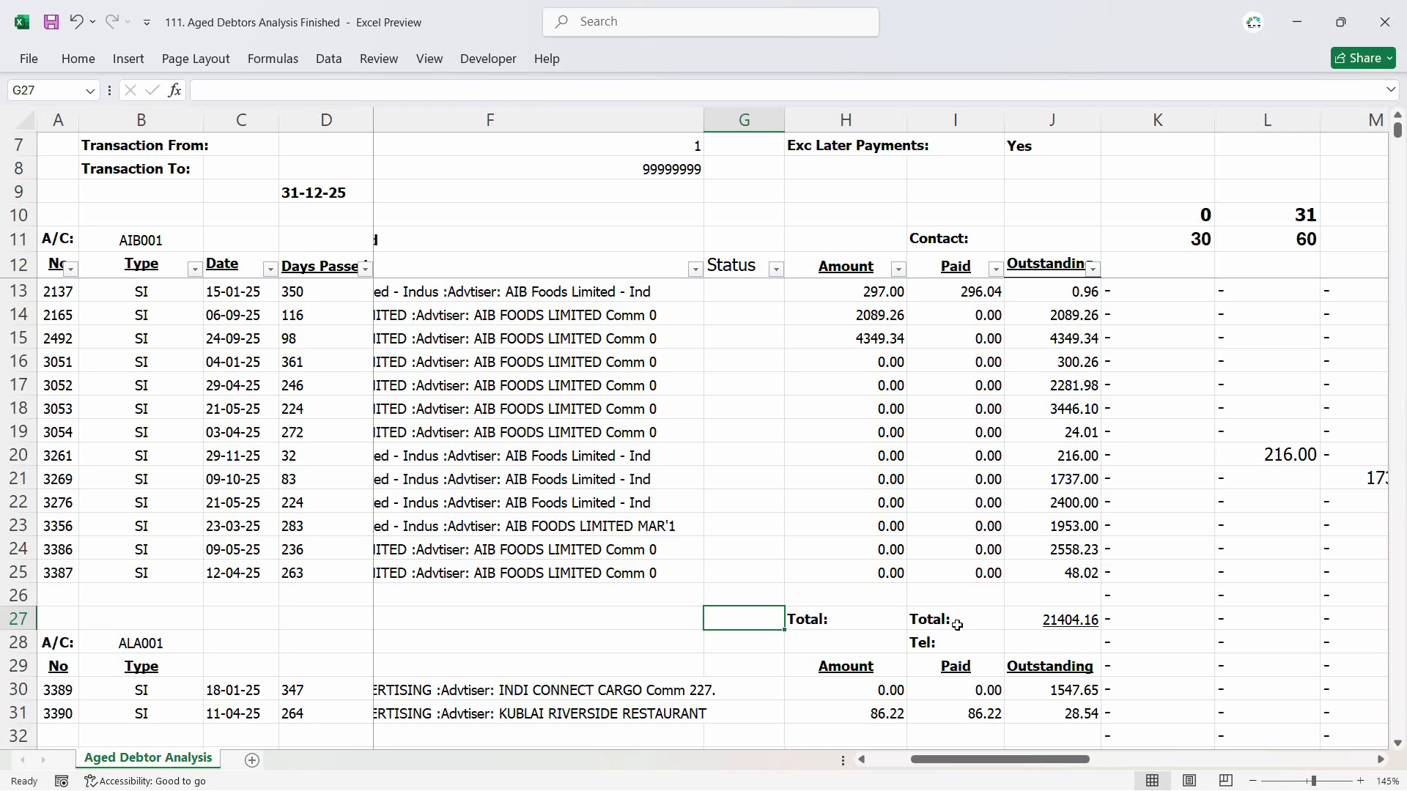
# - Begin an IF formula in G13 that tests whether the Paid cell I13 equals "Total:"
pyautogui.click(760, 287)
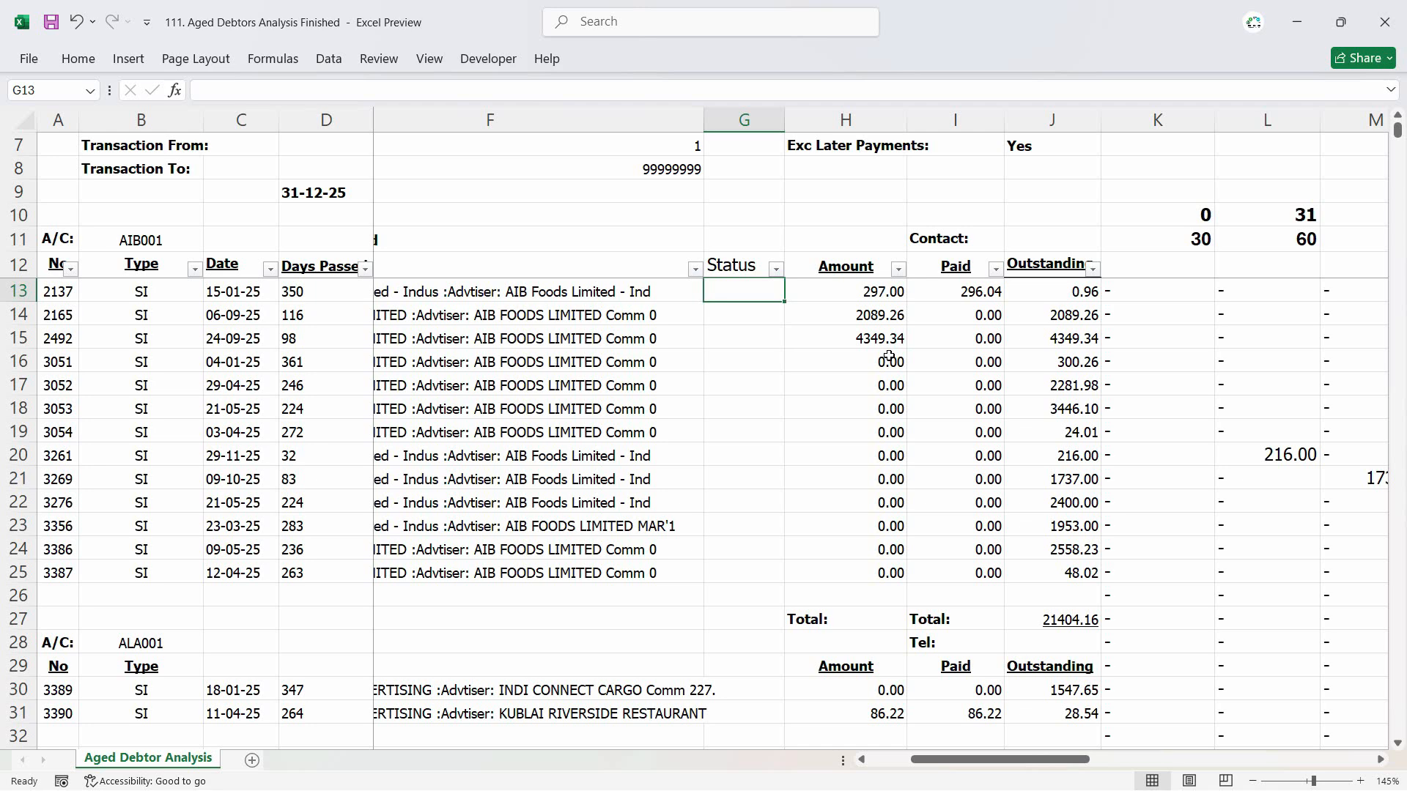
pyautogui.write('=if')
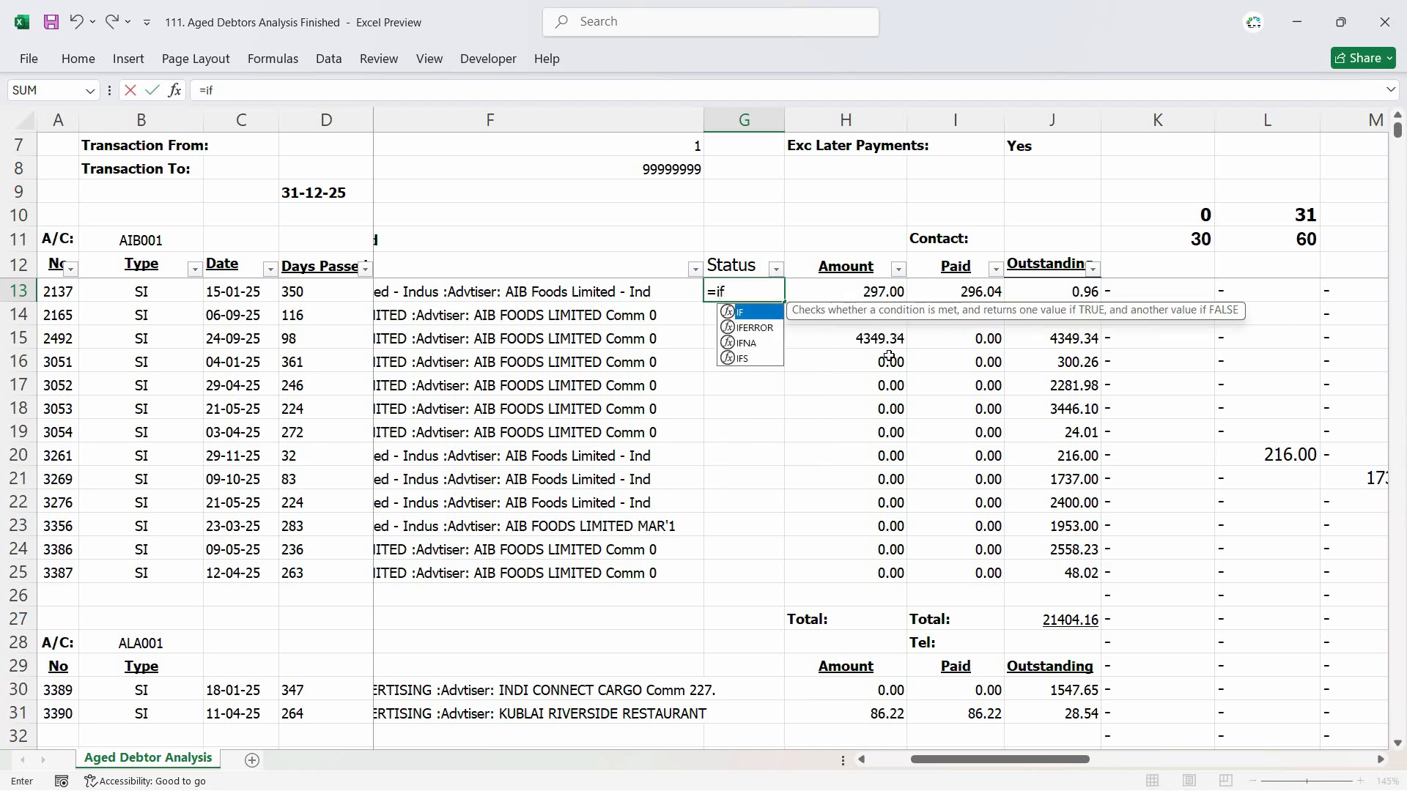
pyautogui.press('Tab')
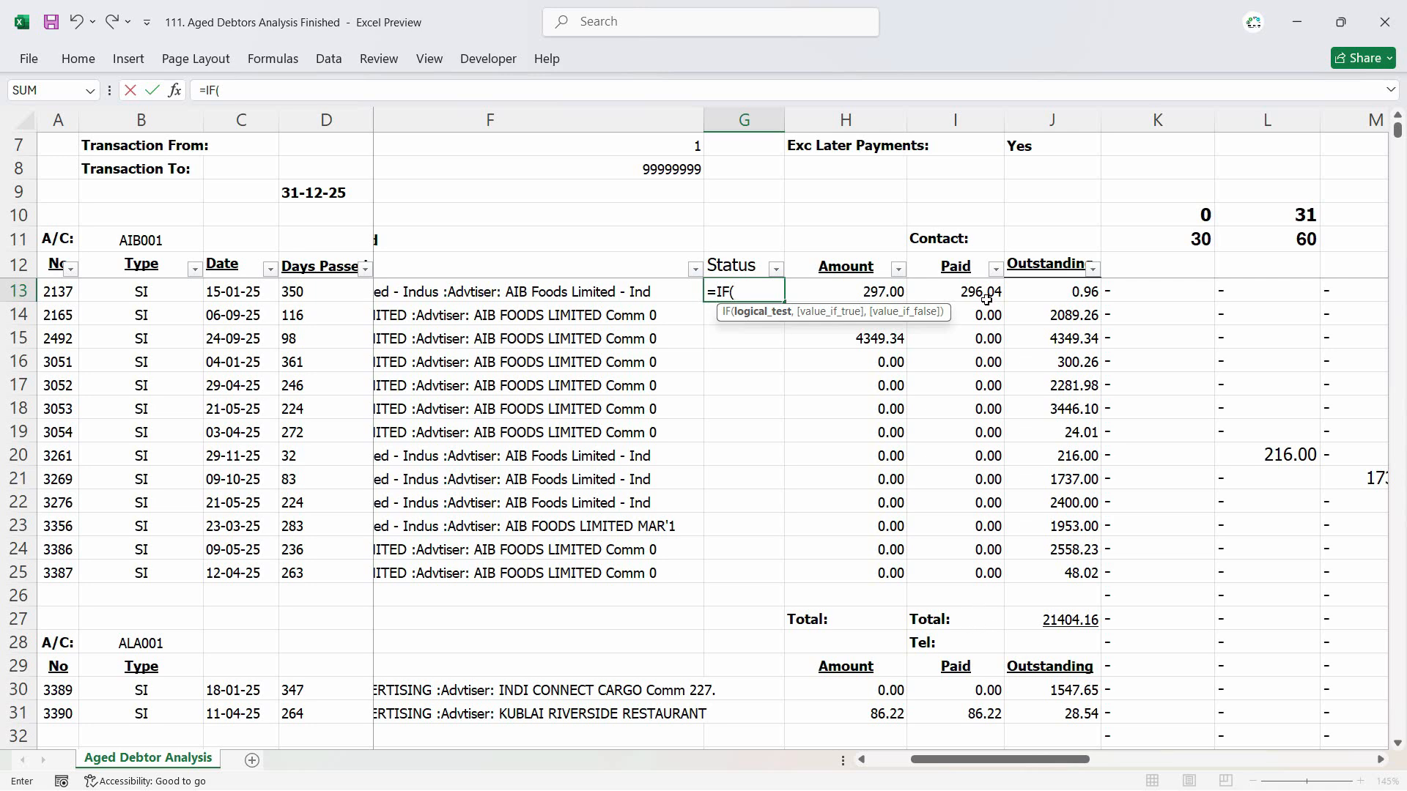
pyautogui.press('BackSpace')
pyautogui.press('BackSpace')
pyautogui.press('BackSpace')
pyautogui.press('BackSpace')
pyautogui.write('=IF(')
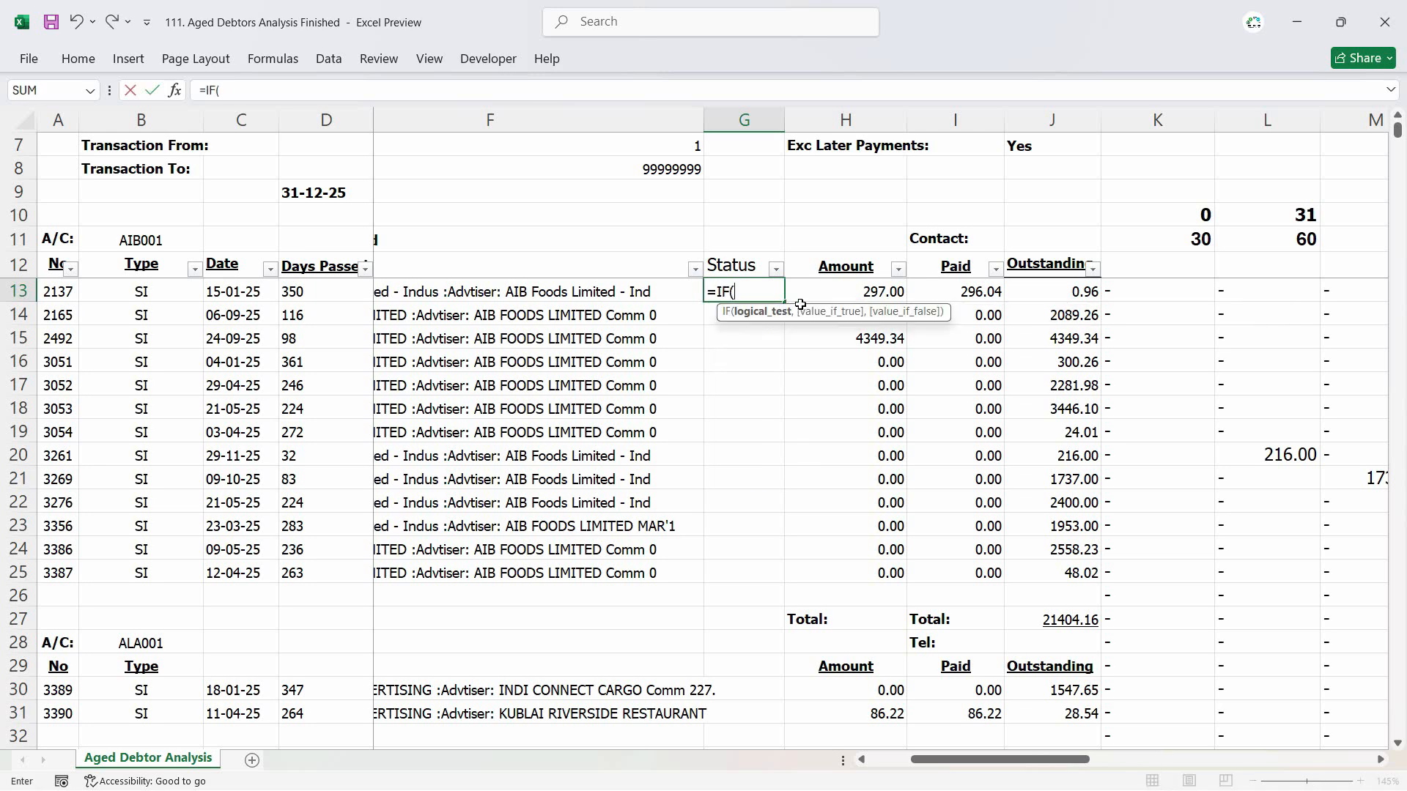
pyautogui.click(985, 292)
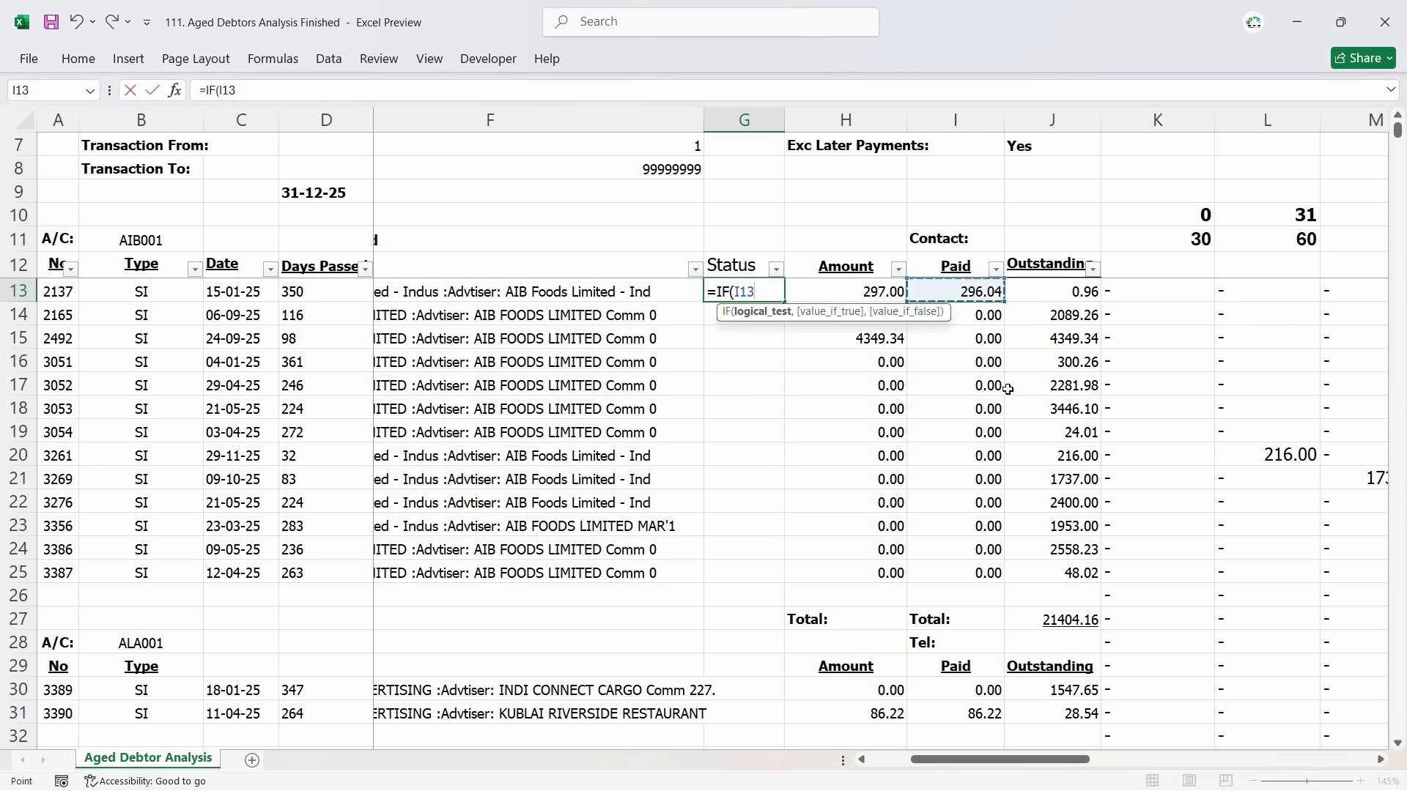
pyautogui.write('="Total')
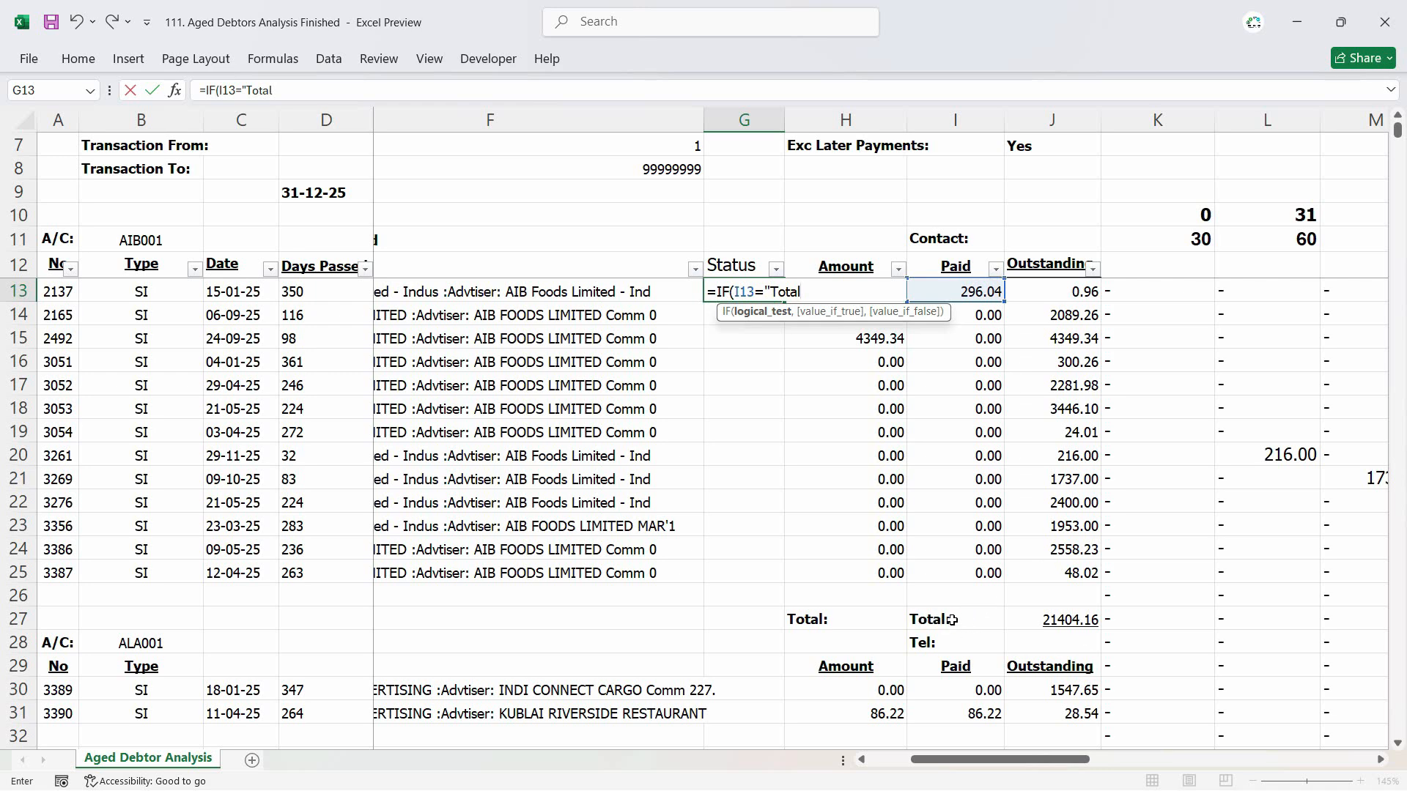
pyautogui.write(';')
pyautogui.press('BackSpace')
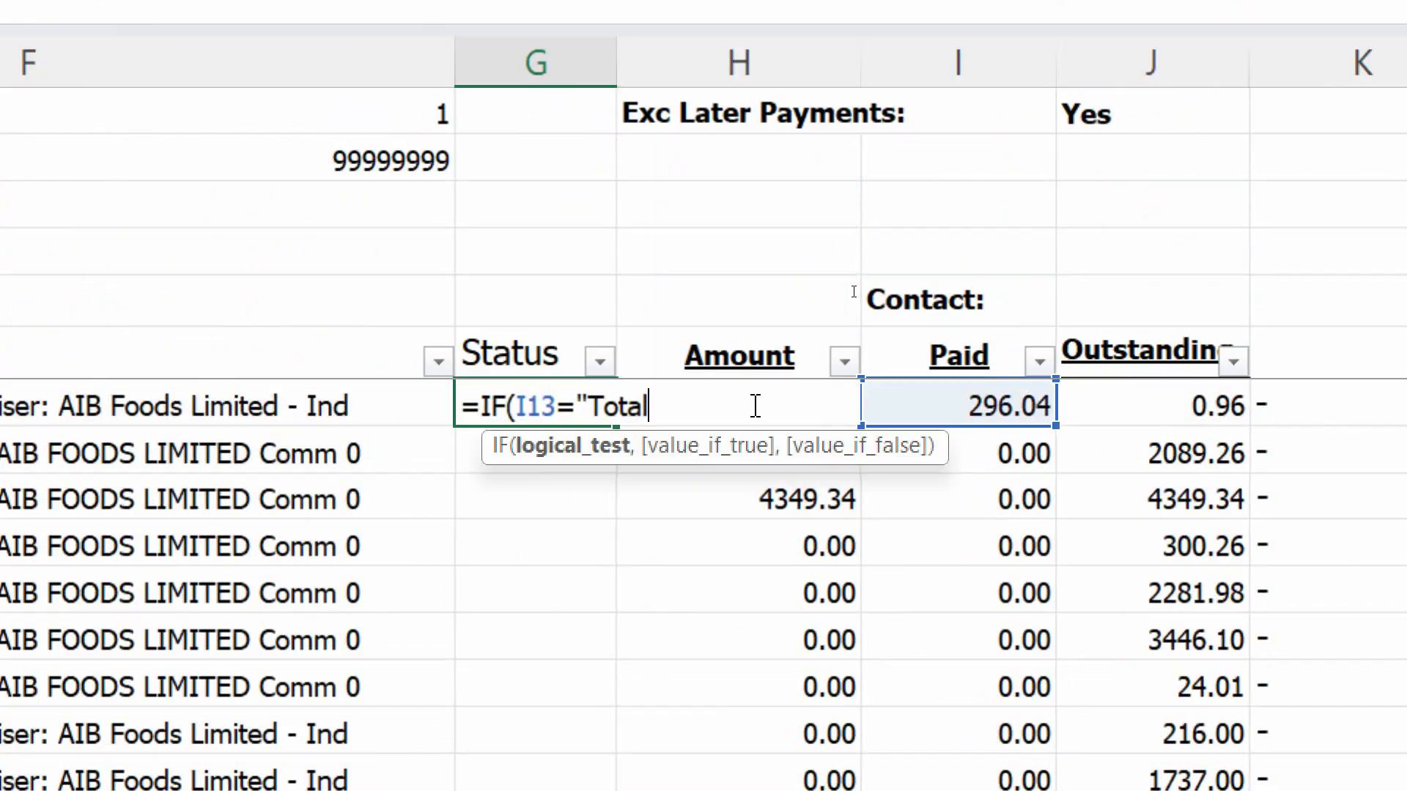
pyautogui.write(':')
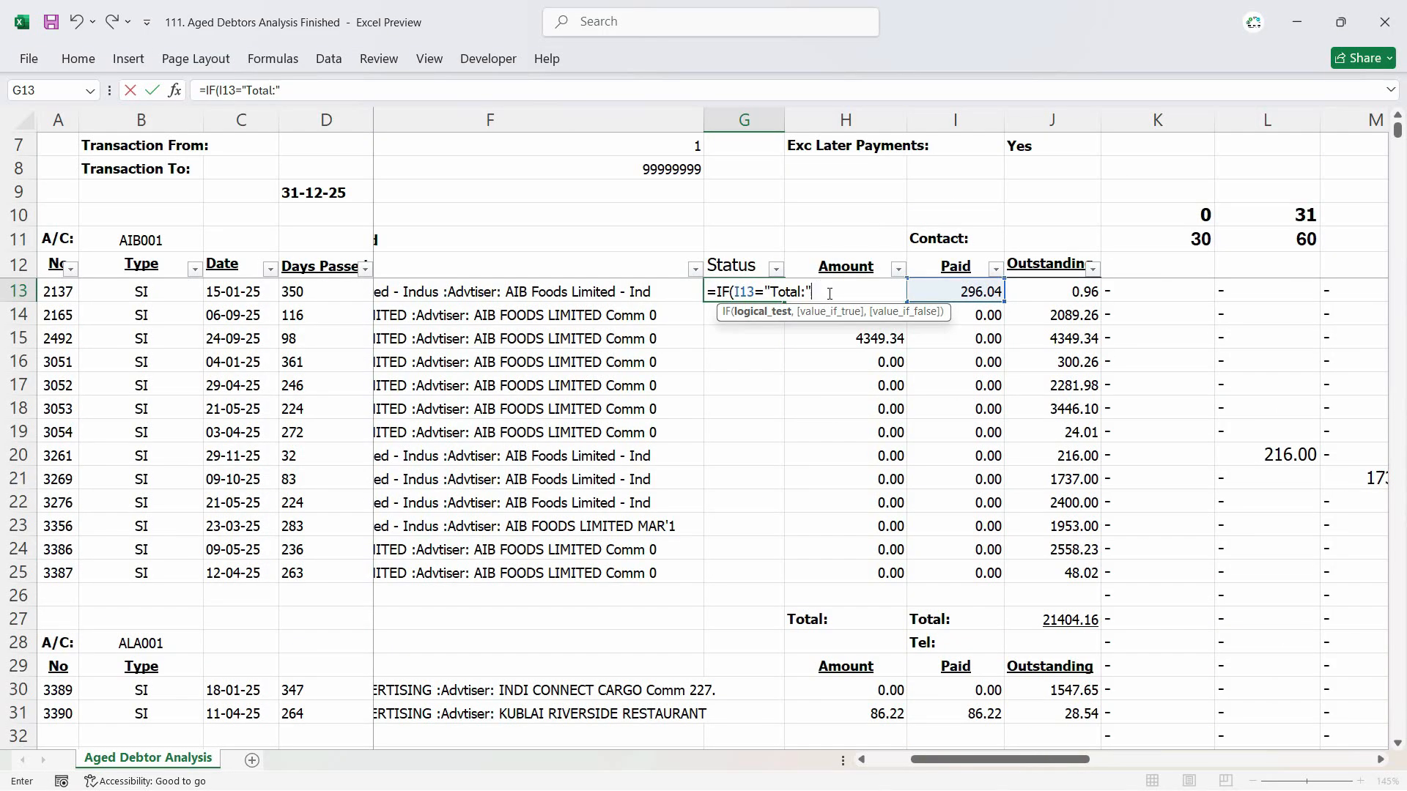
# - Complete the formula as =IF(I13="Total:","","No") and fill it down the Status column
pyautogui.write('",""')
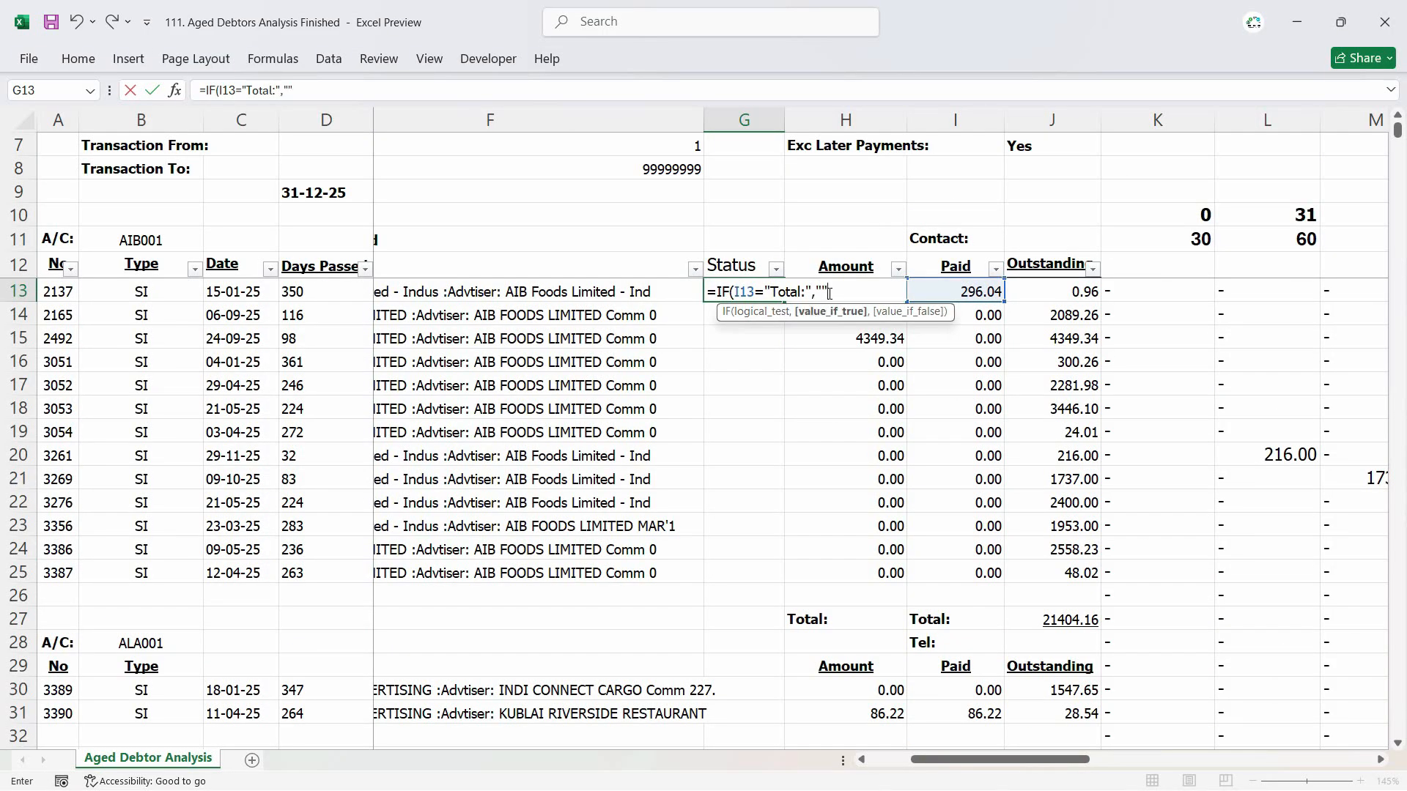
pyautogui.write(',"No')
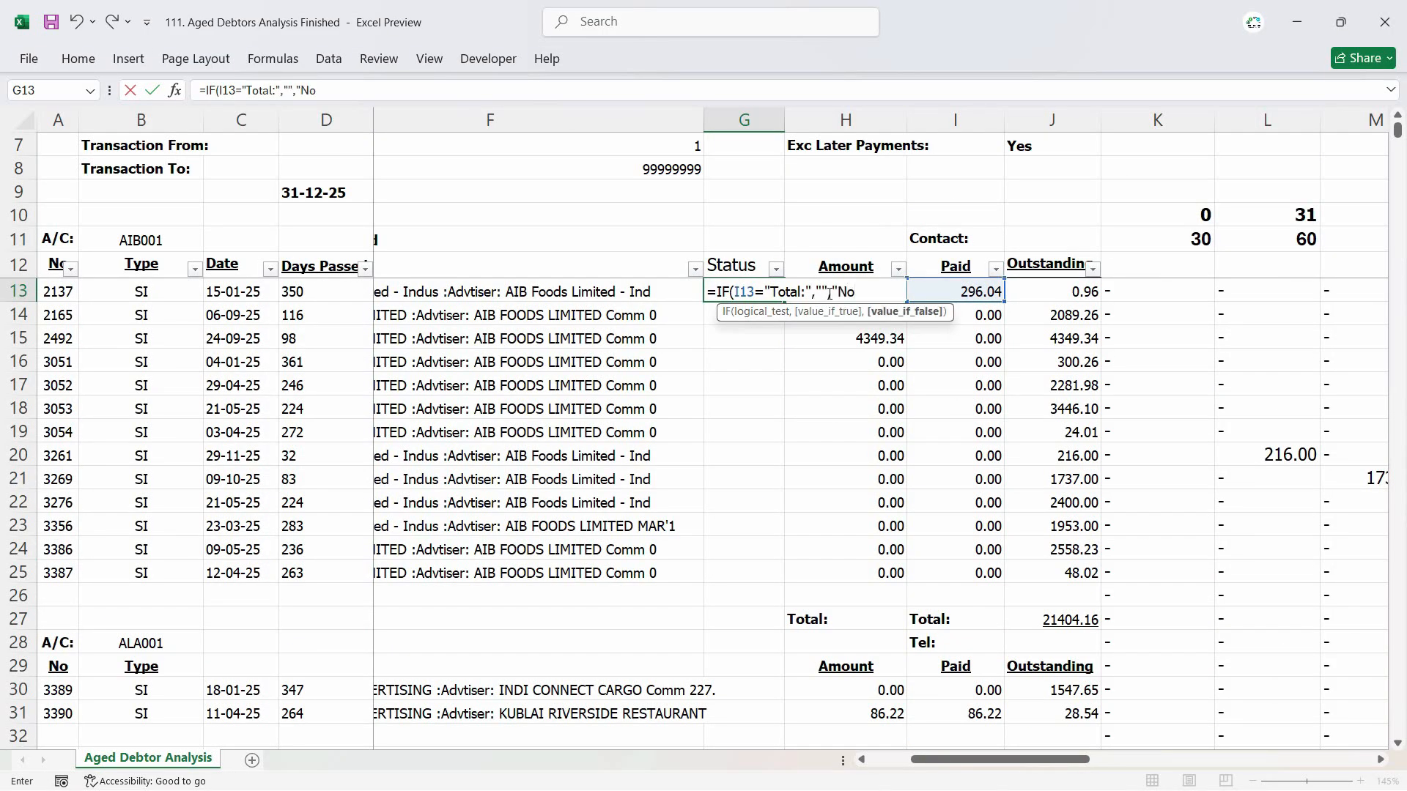
pyautogui.write('")')
pyautogui.press('Return')
pyautogui.click(774, 295)
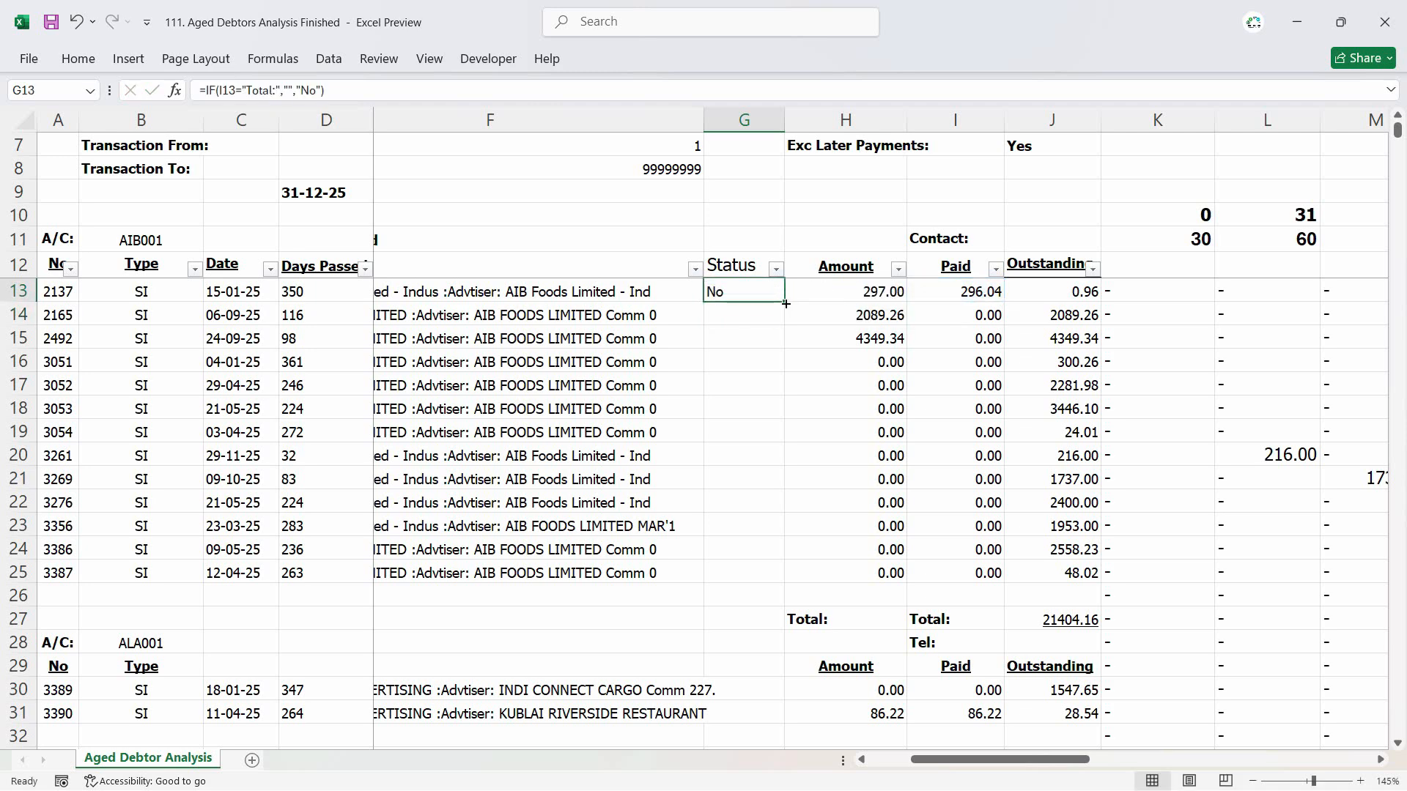
pyautogui.doubleClick(785, 303)
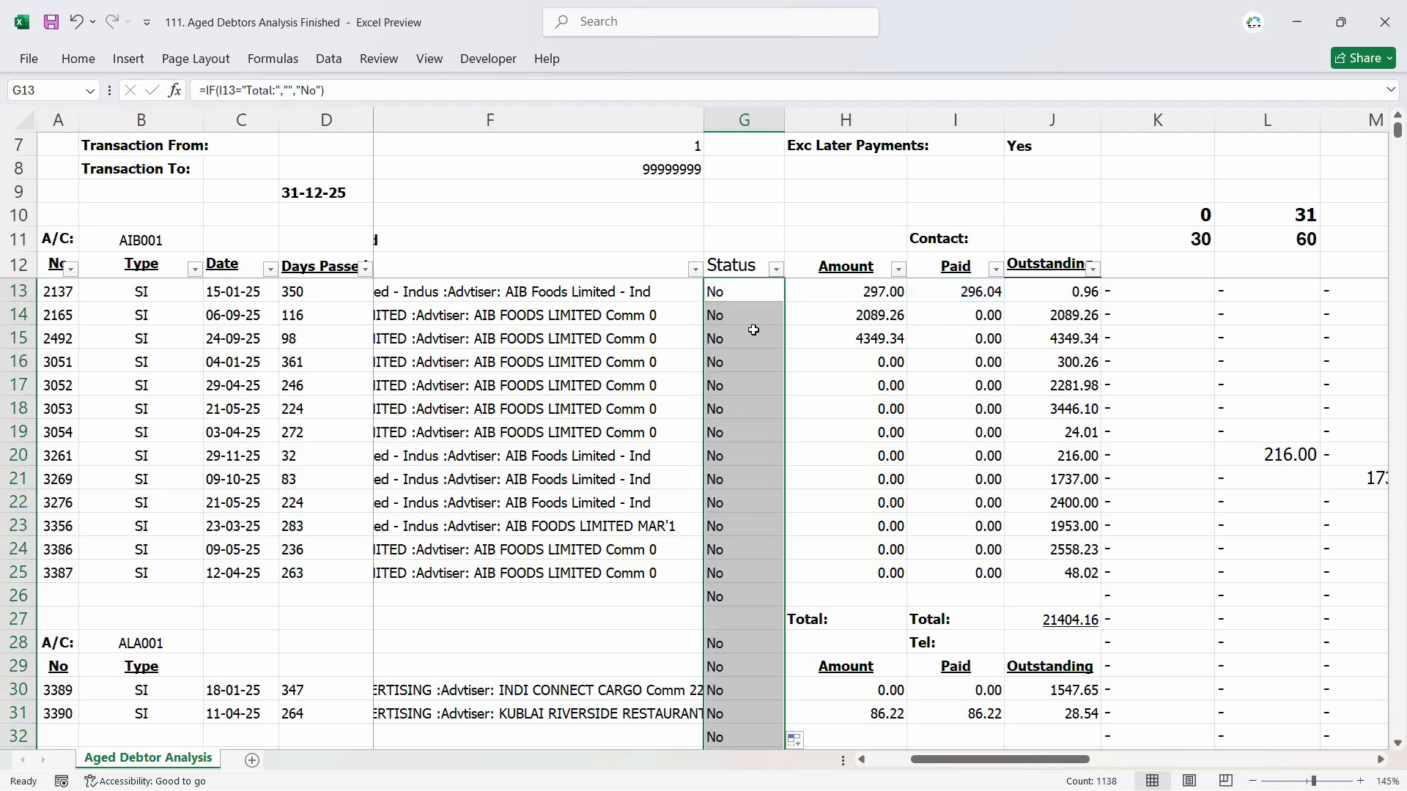
# - Compare the Status cells on the AIB Foods Ltd invoice rows with the Total row, including its ageing cells K27 and L27
pyautogui.moveTo(747, 291); pyautogui.dragTo(735, 364)
pyautogui.click(750, 291)
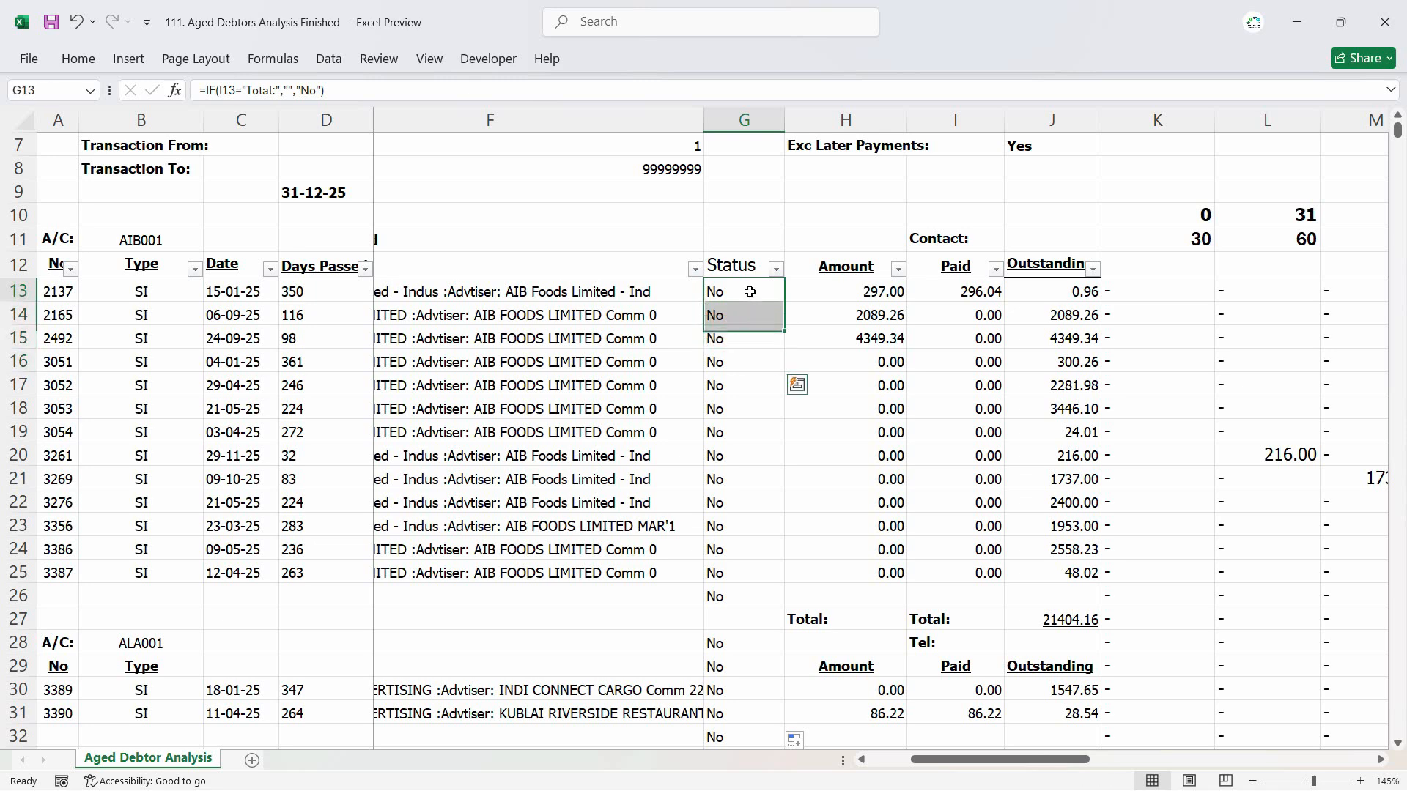
pyautogui.click(745, 265)
pyautogui.click(742, 293)
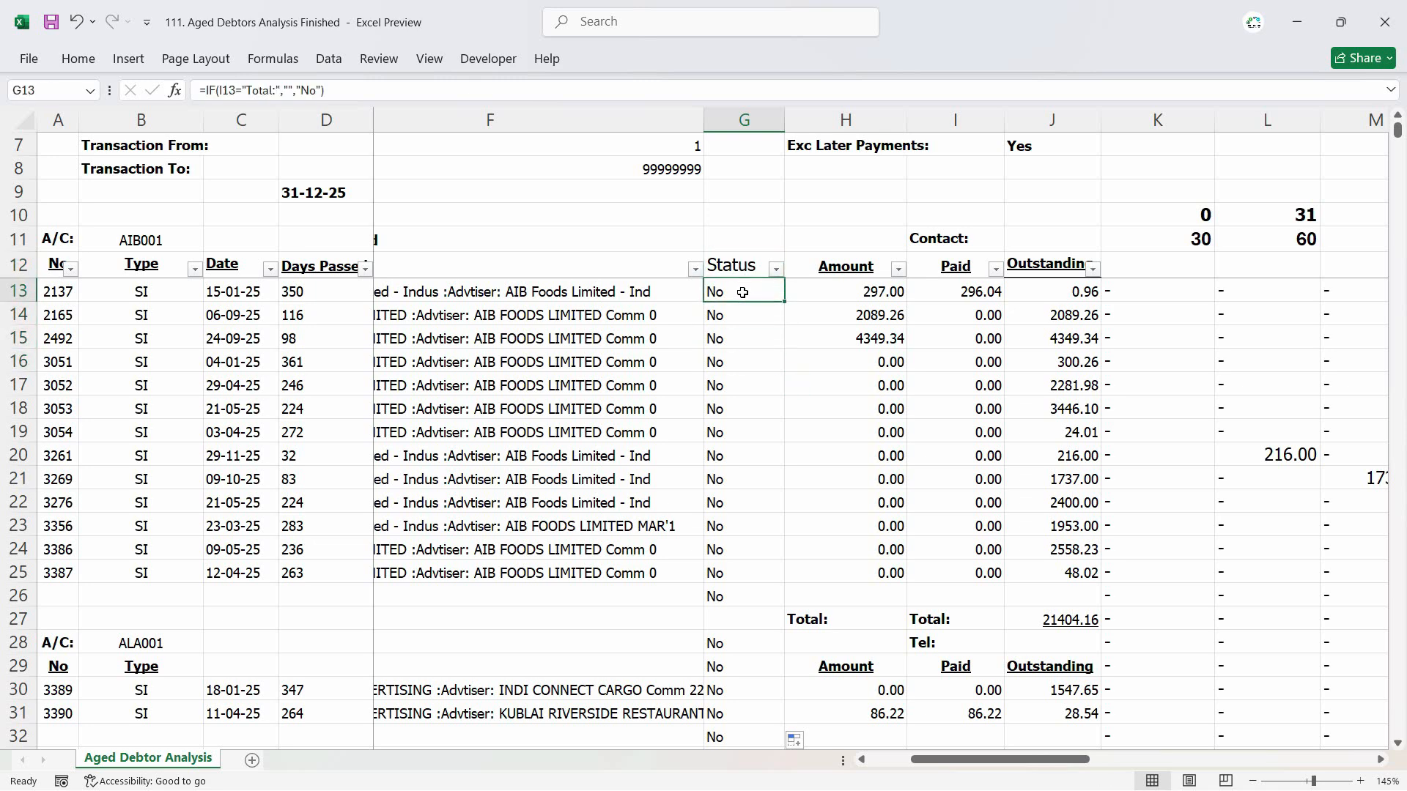
pyautogui.moveTo(718, 288); pyautogui.dragTo(728, 506)
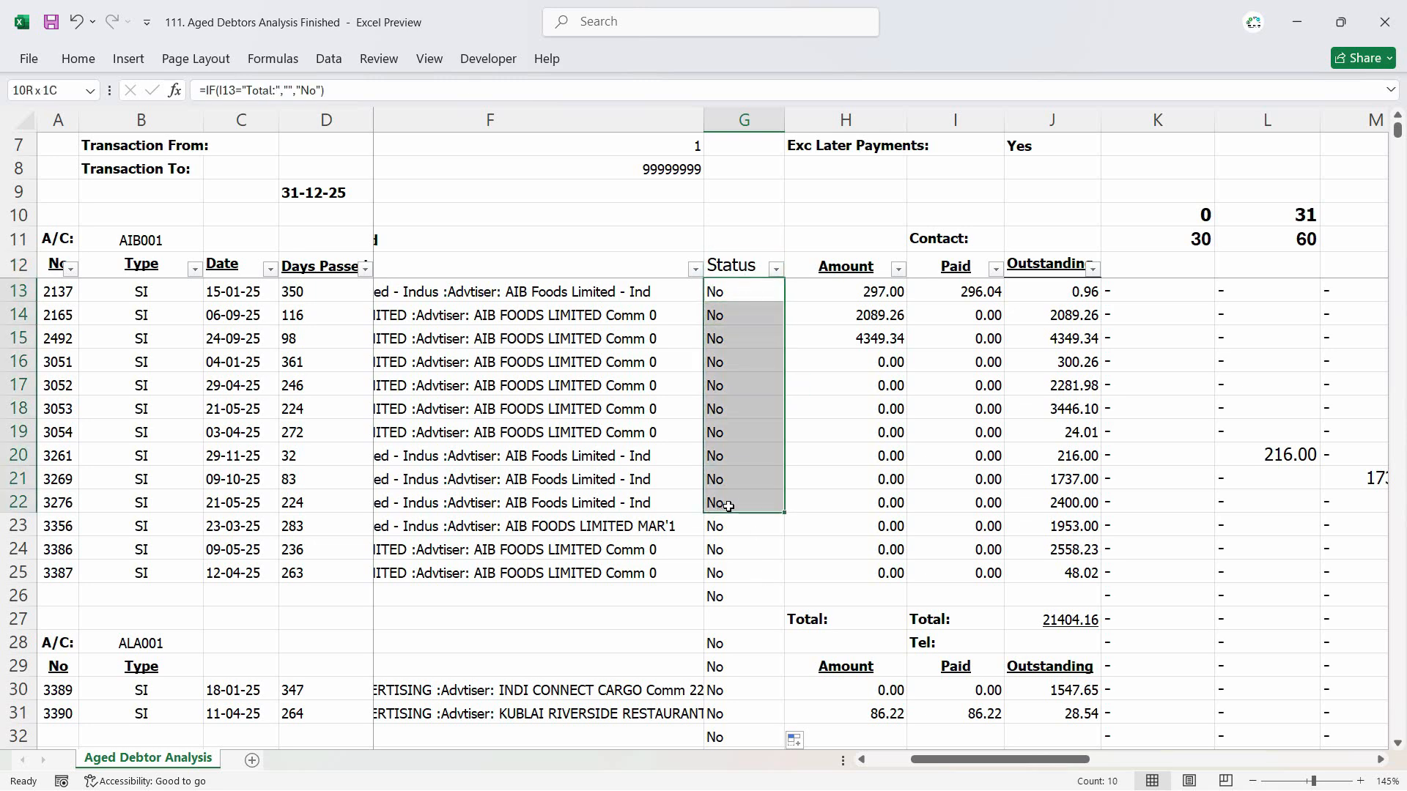
pyautogui.click(744, 619)
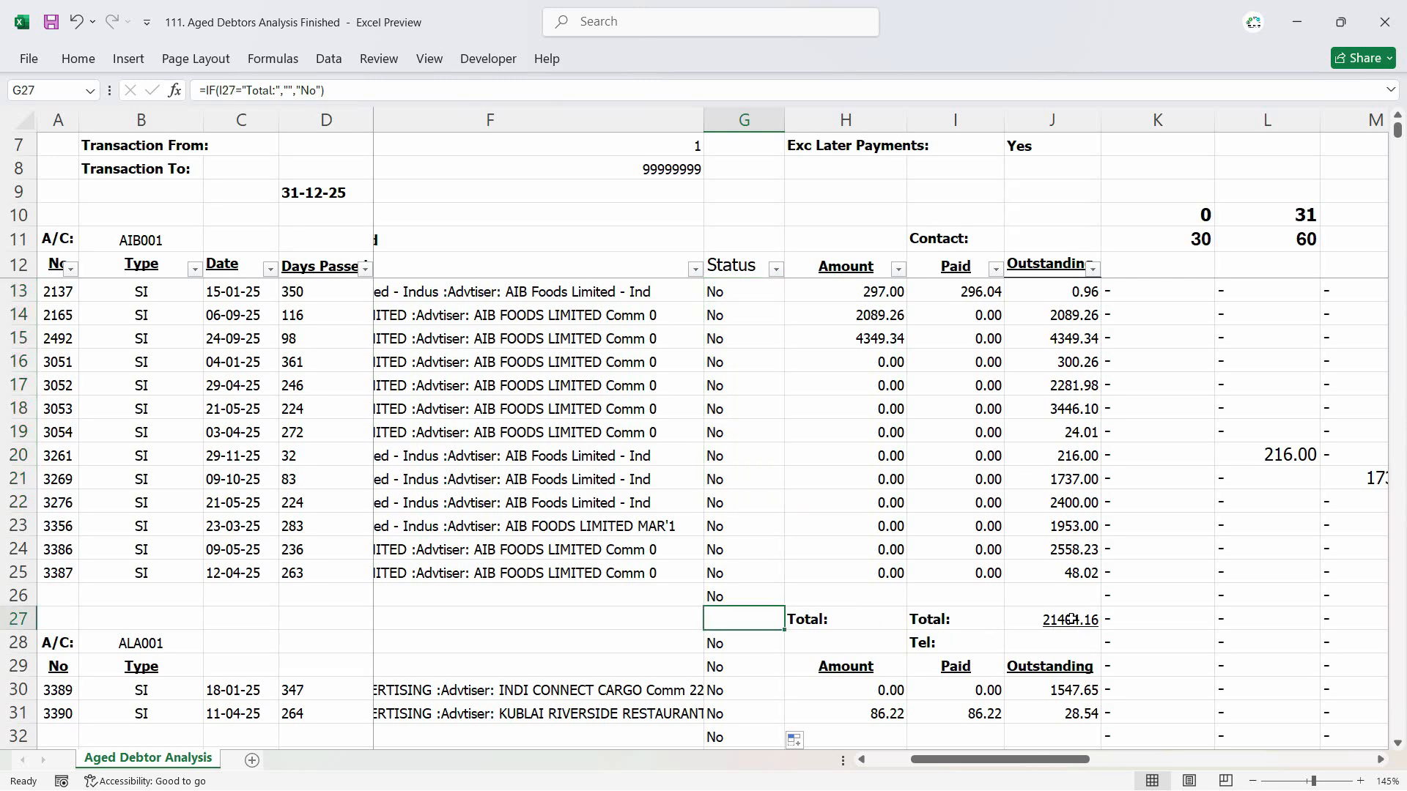
pyautogui.click(755, 293)
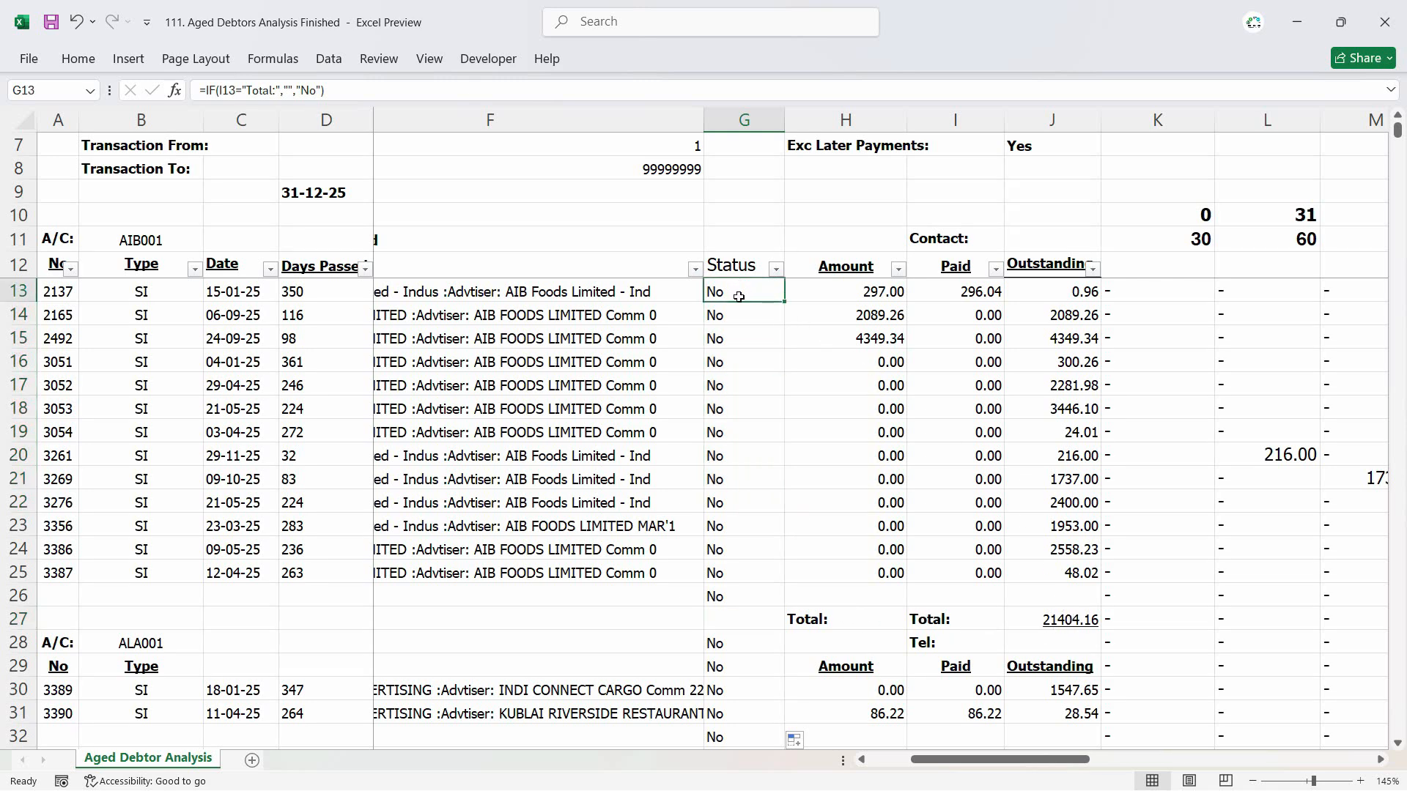
pyautogui.click(731, 473)
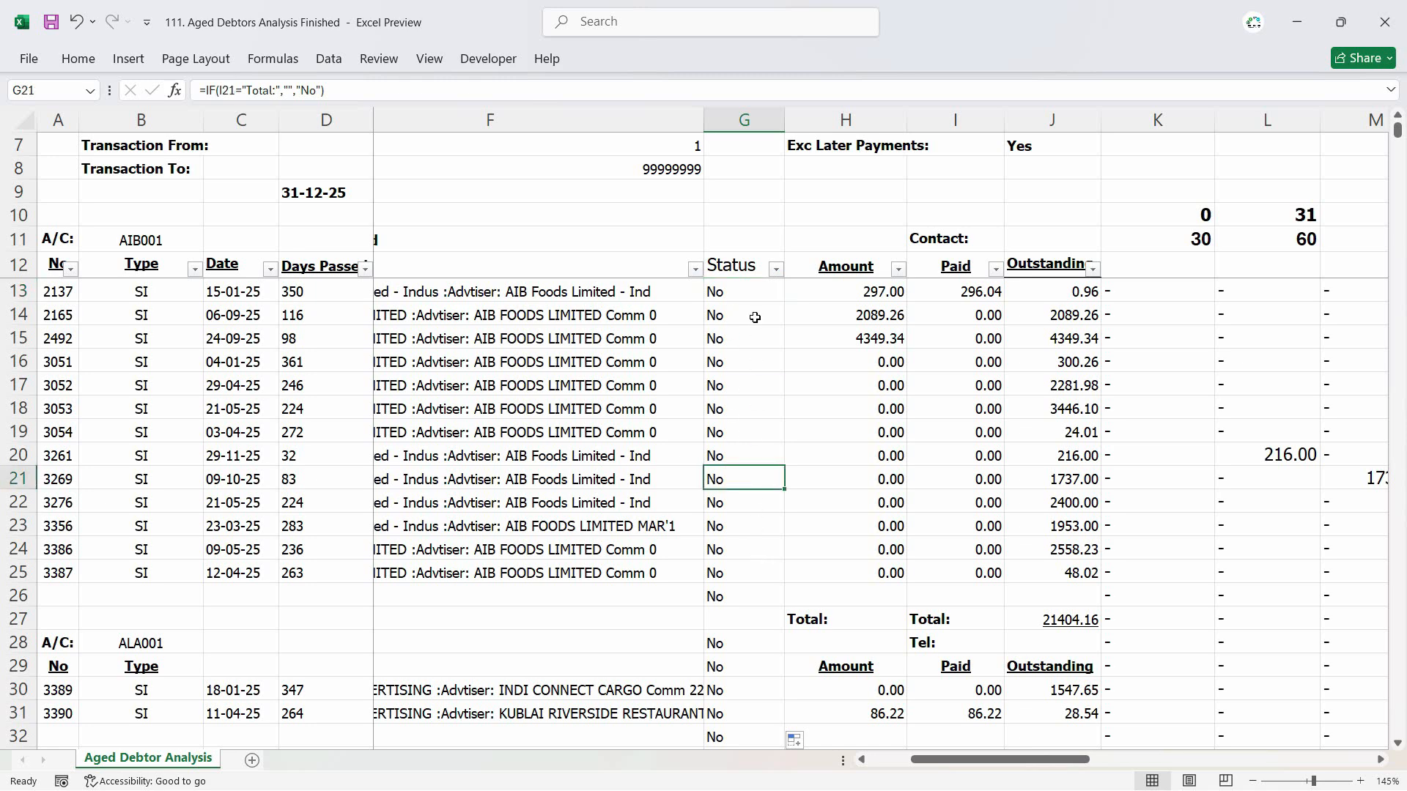
pyautogui.click(754, 293)
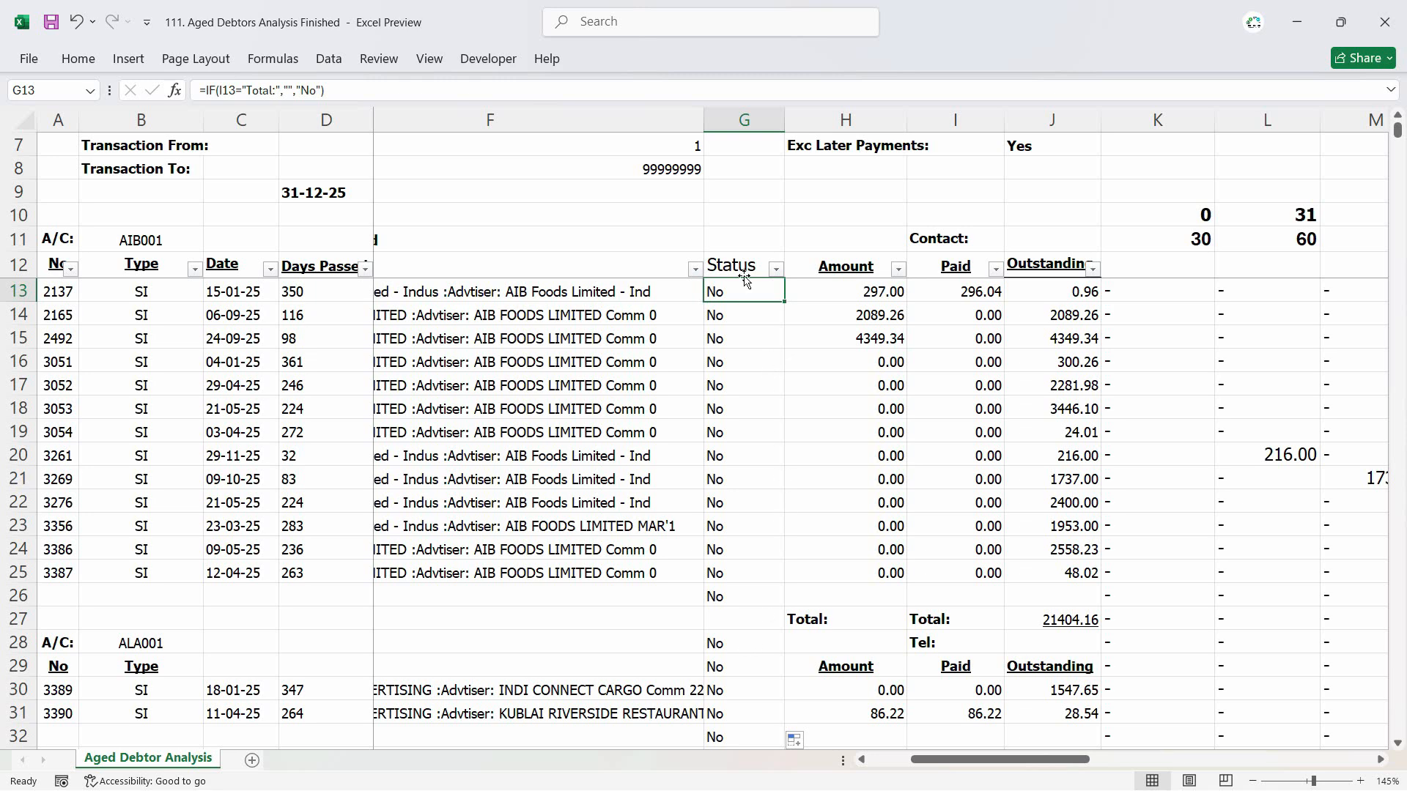
pyautogui.click(721, 615)
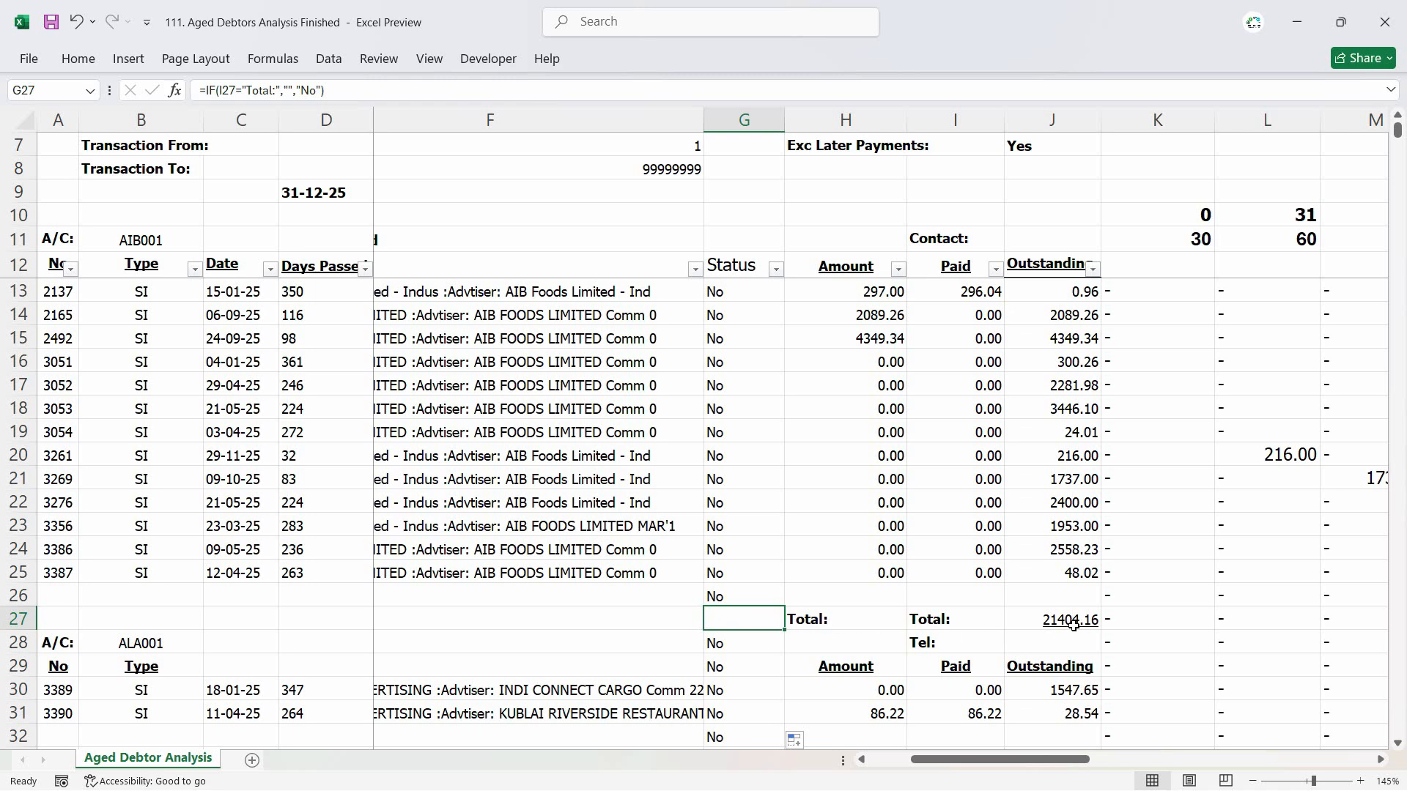
pyautogui.moveTo(1128, 620); pyautogui.dragTo(1275, 619)
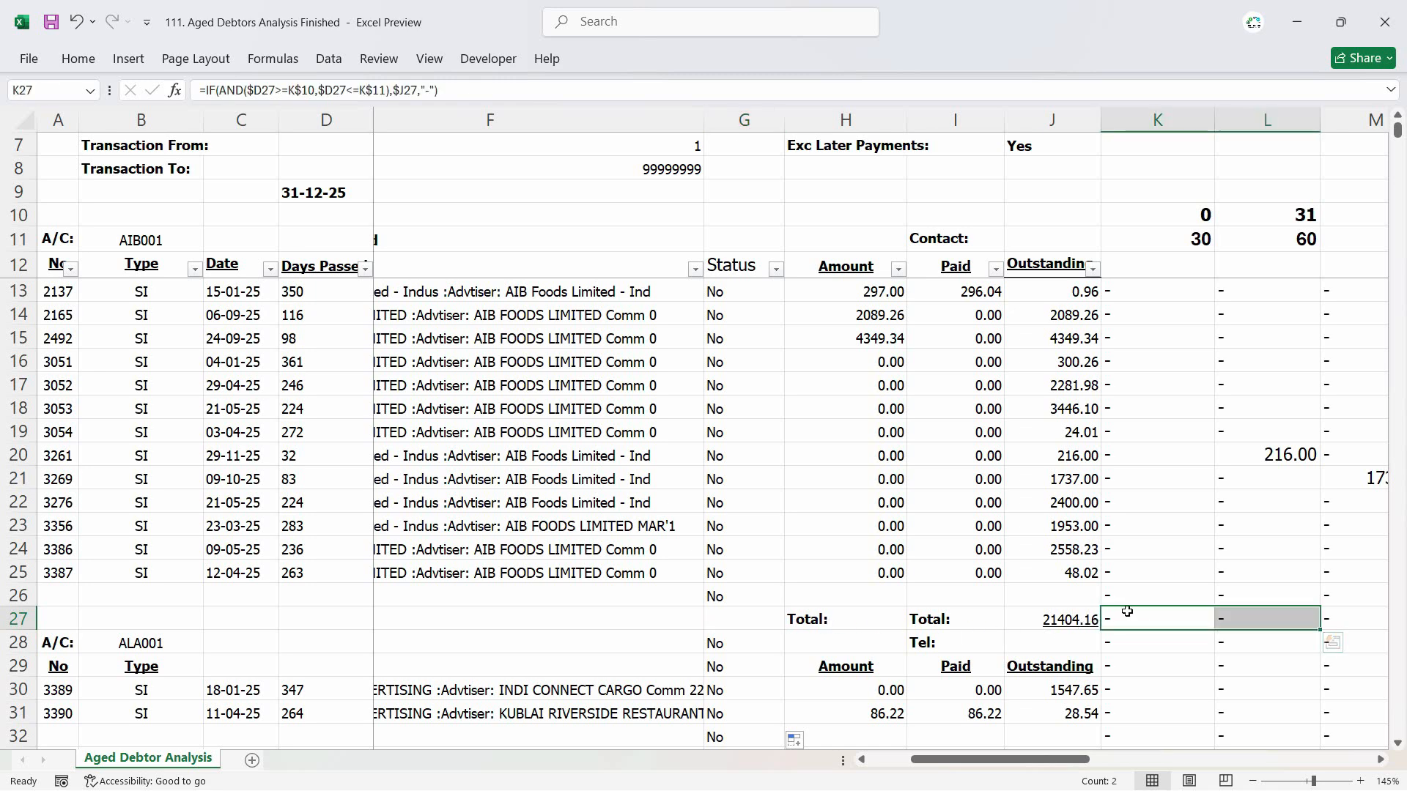
pyautogui.click(1076, 573)
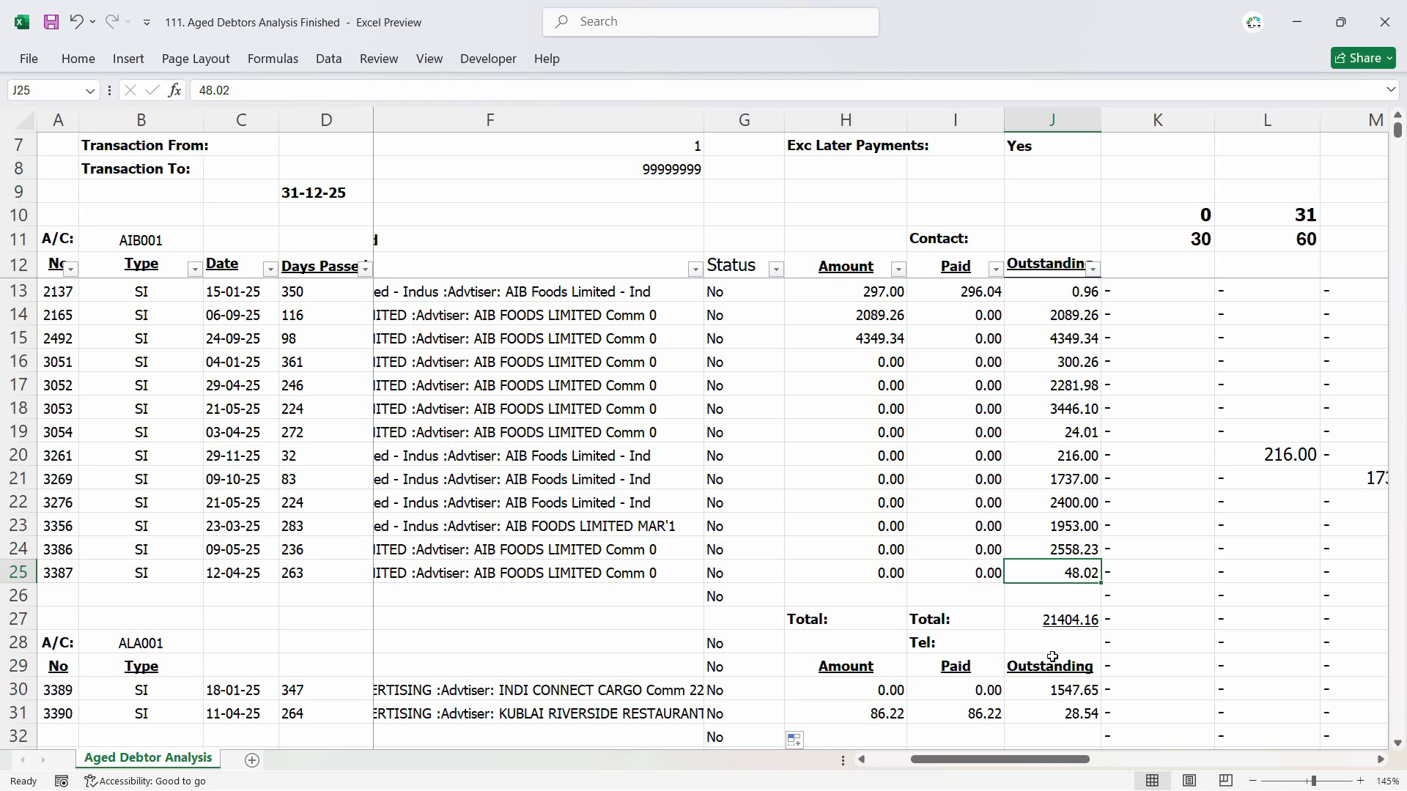
pyautogui.hscroll(-3, 103, 526)
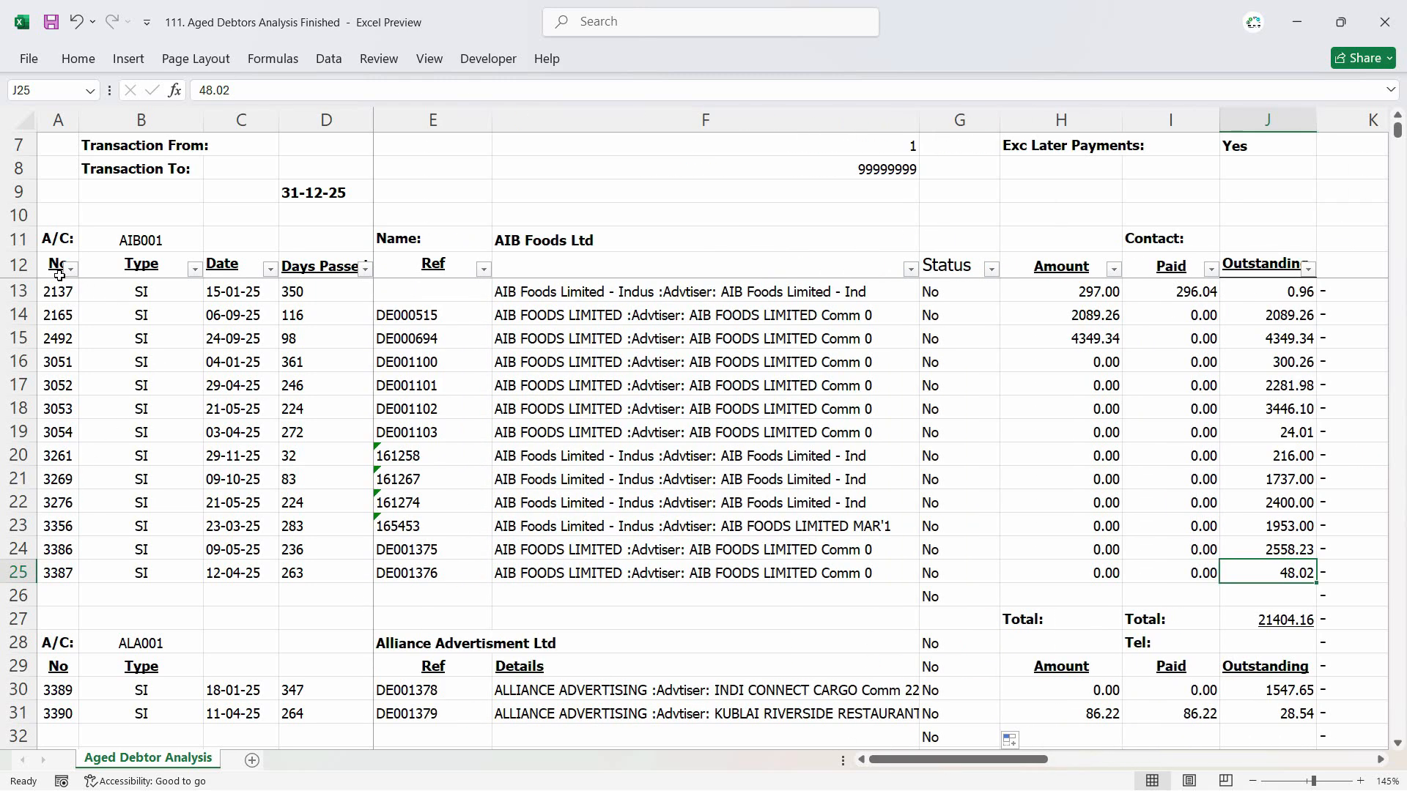
pyautogui.click(44, 269)
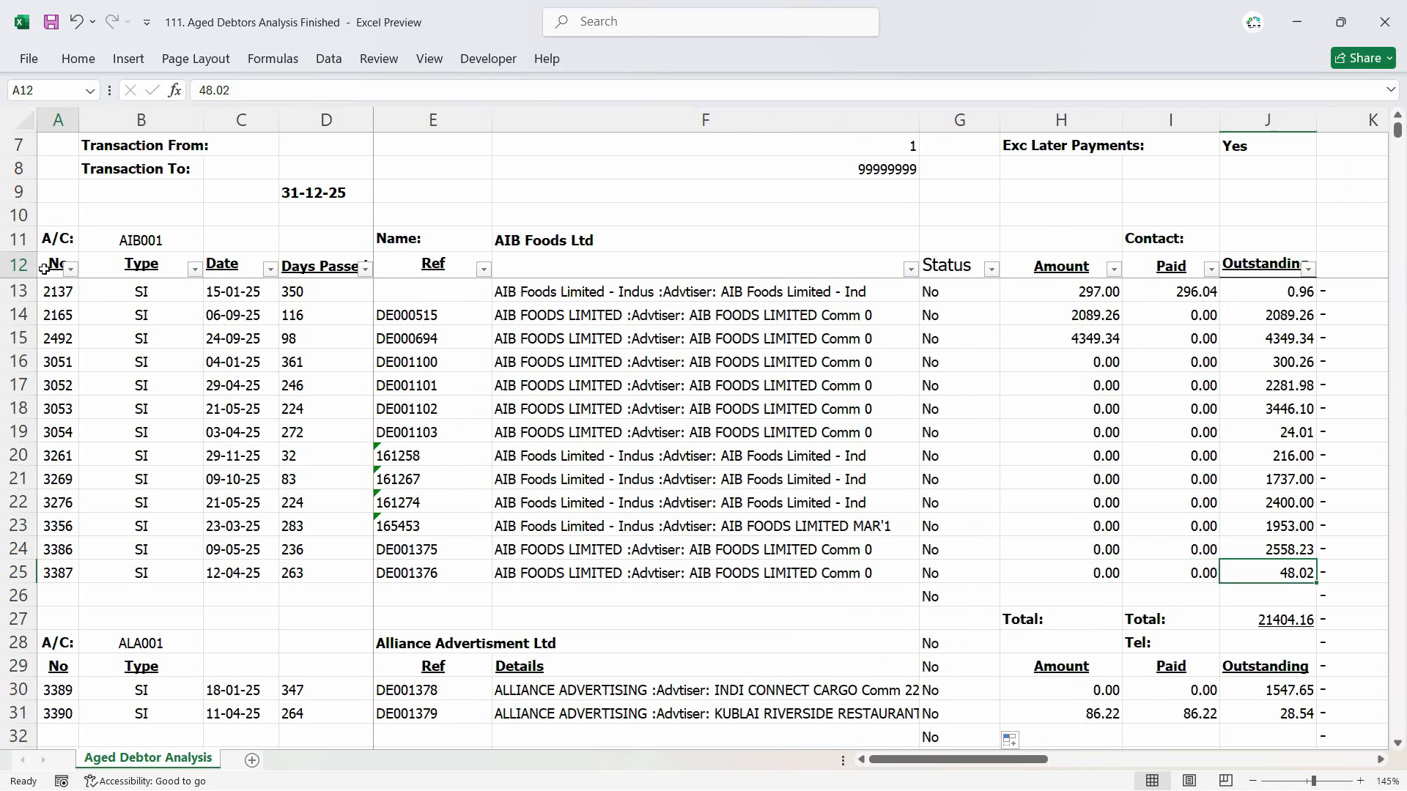
pyautogui.click(60, 306)
pyautogui.click(58, 268)
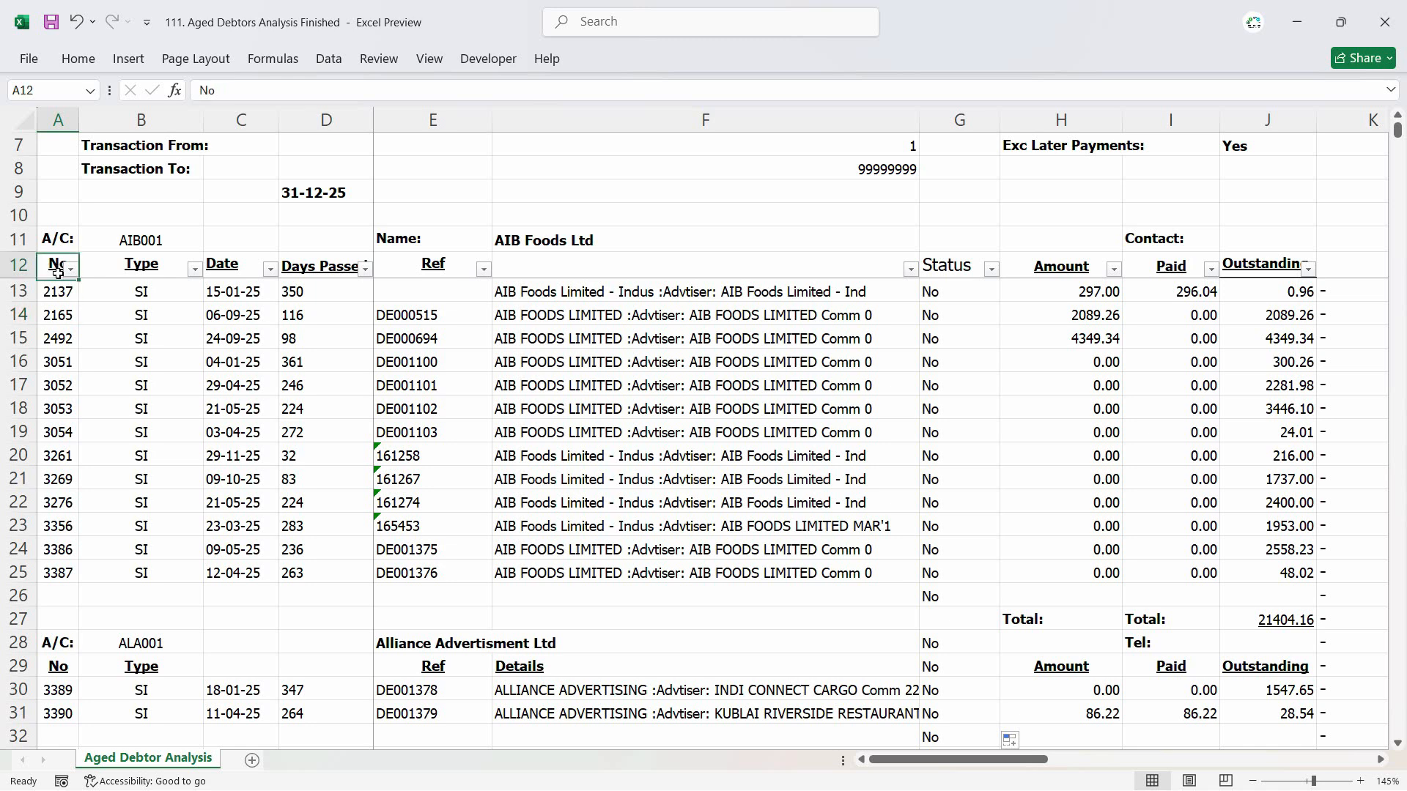
pyautogui.click(57, 289)
pyautogui.click(56, 268)
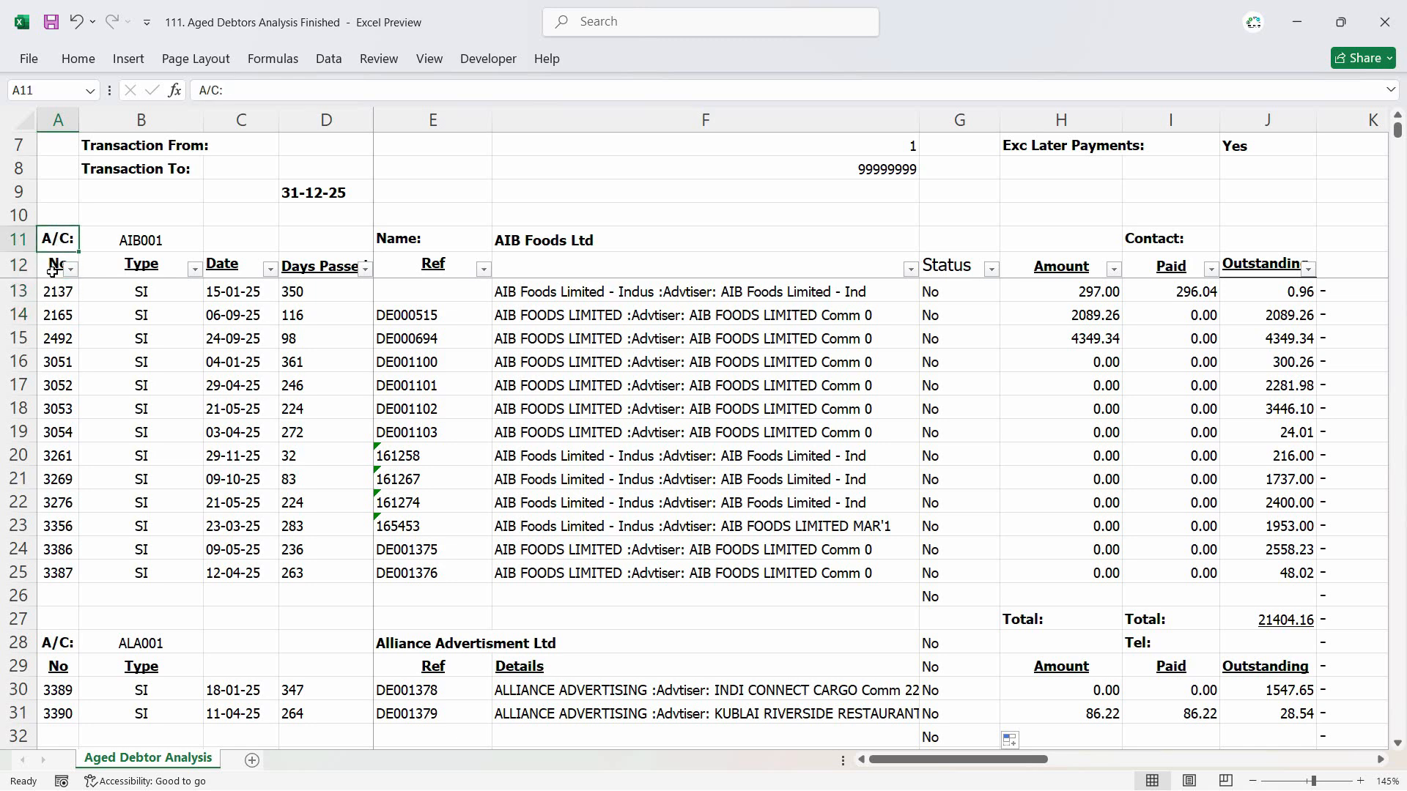
pyautogui.click(55, 267)
pyautogui.click(55, 292)
pyautogui.click(53, 269)
pyautogui.click(54, 291)
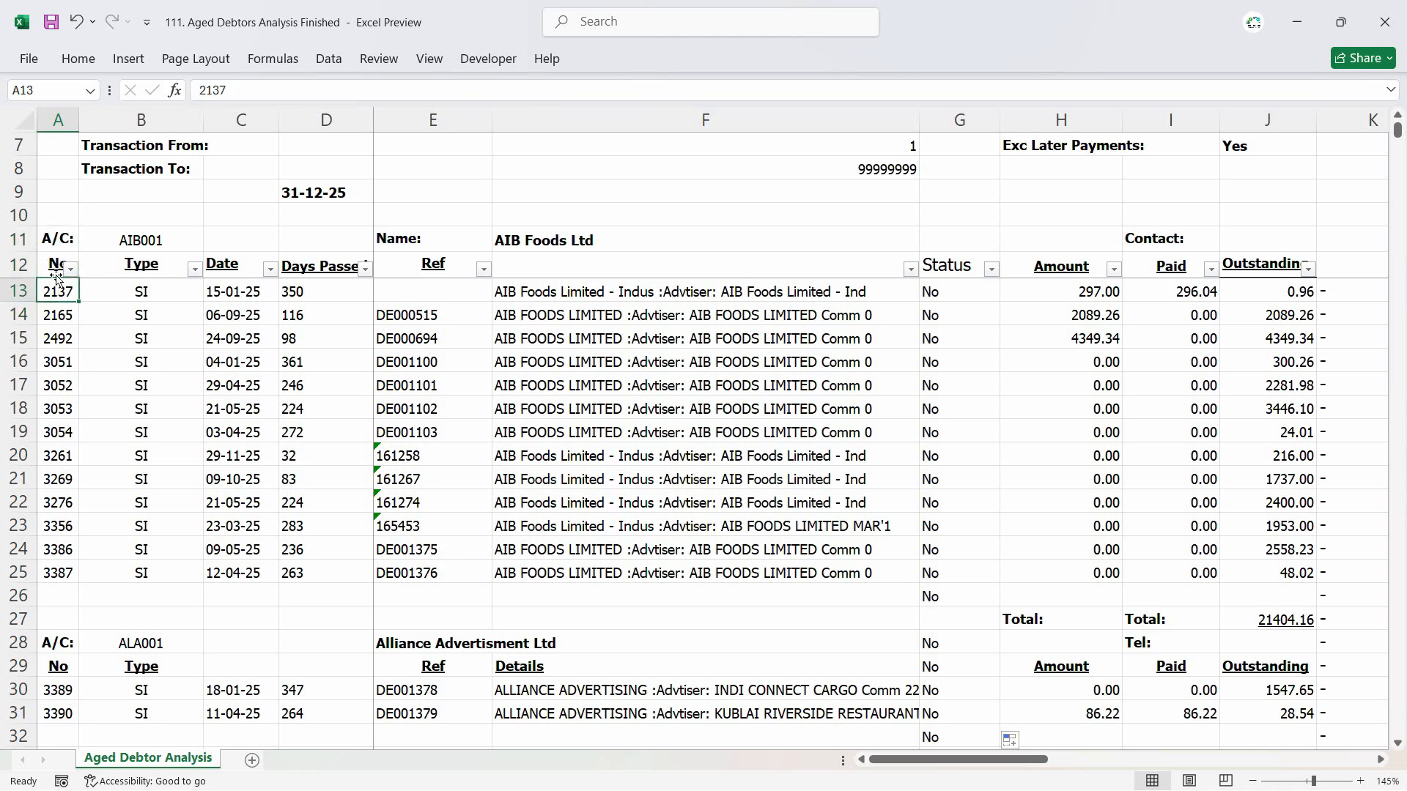
# - Trace header row 12 from the No column across the ageing bands to the Categorized Total column
pyautogui.click(56, 268)
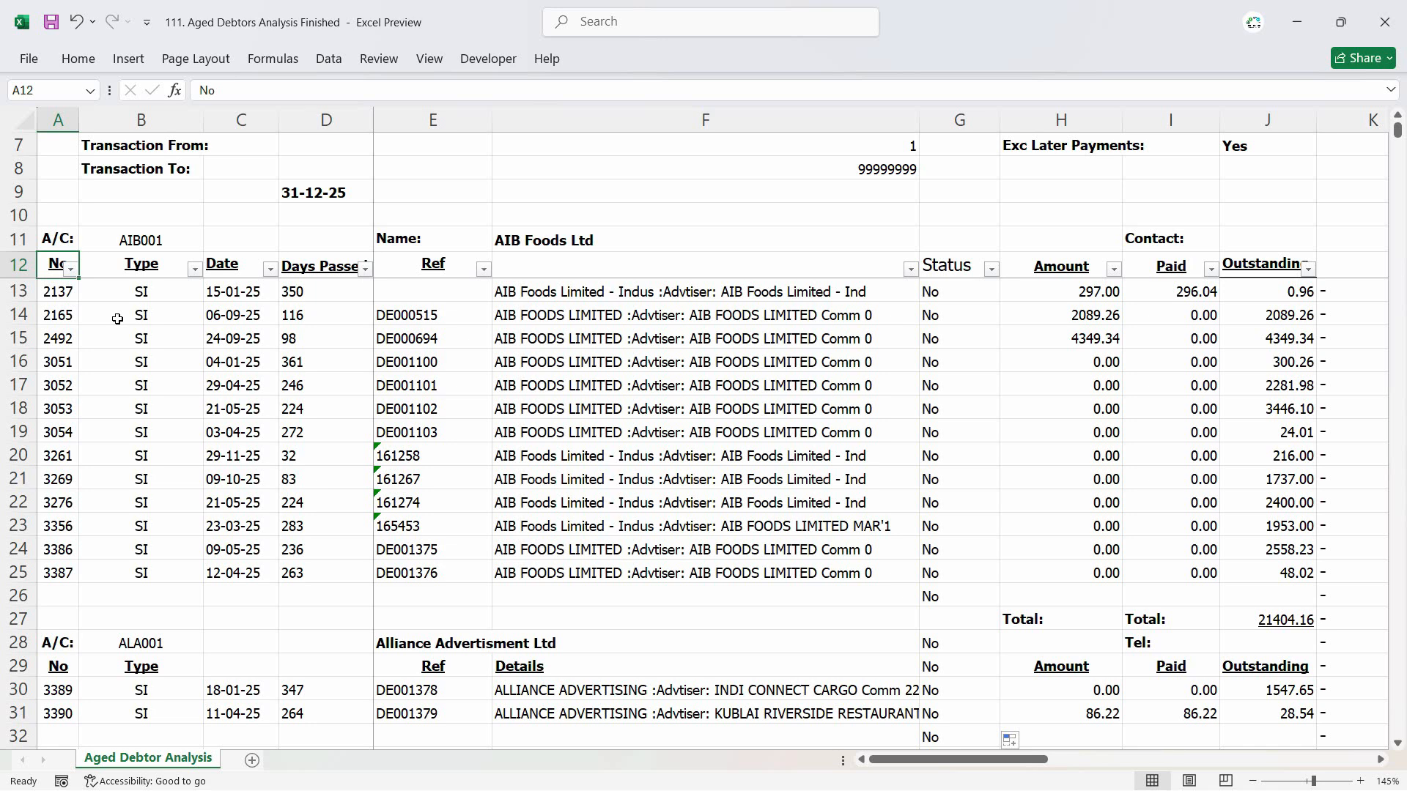
pyautogui.hotkey('ctrl', 'shift', 'Right')
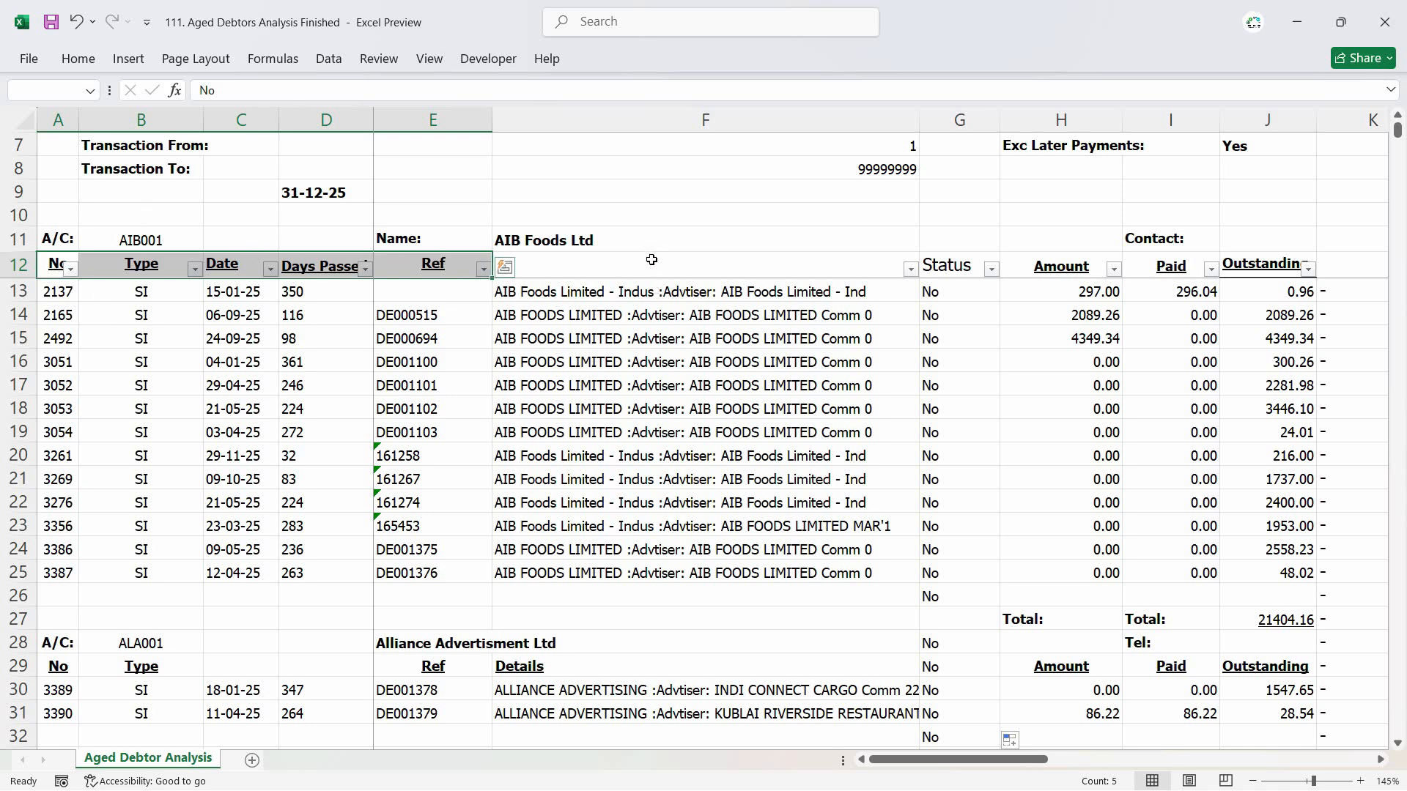
pyautogui.hotkey('shift', 'Right')
pyautogui.hotkey('shift', 'Right')
pyautogui.hotkey('shift', 'Right')
pyautogui.hotkey('shift', 'Right')
pyautogui.hotkey('shift', 'Right')
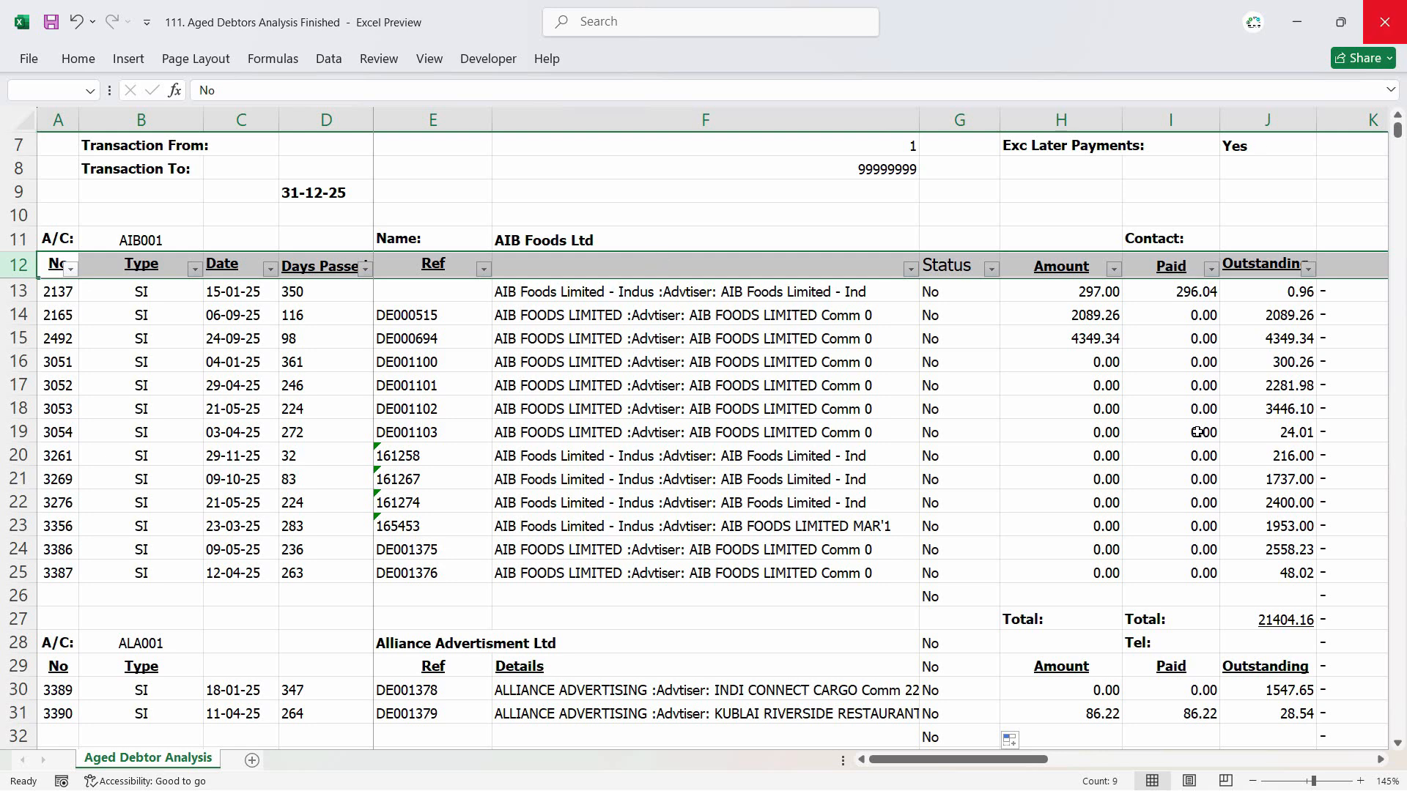
pyautogui.moveTo(1007, 771); pyautogui.dragTo(1162, 780)
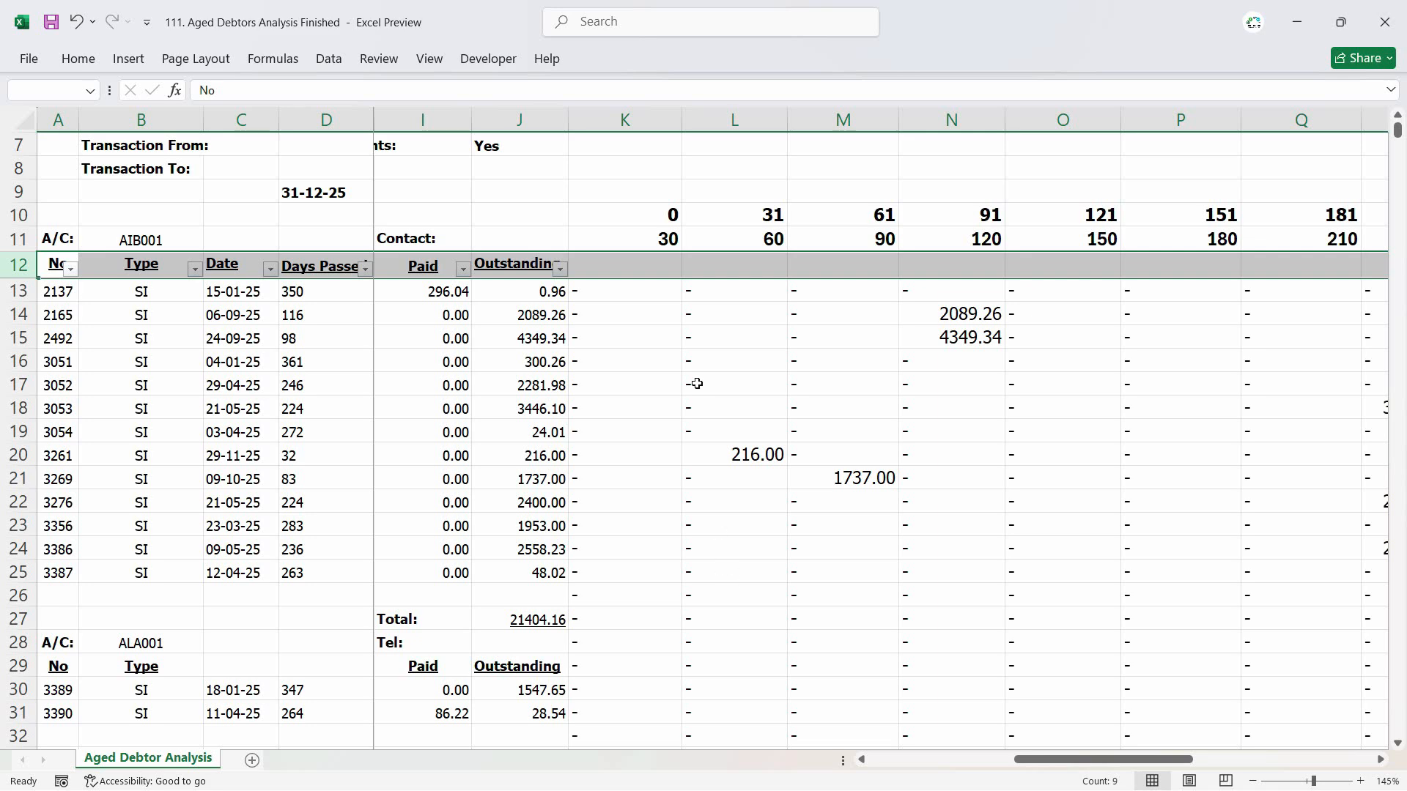
pyautogui.click(1375, 239)
pyautogui.moveTo(1209, 760); pyautogui.dragTo(1311, 760)
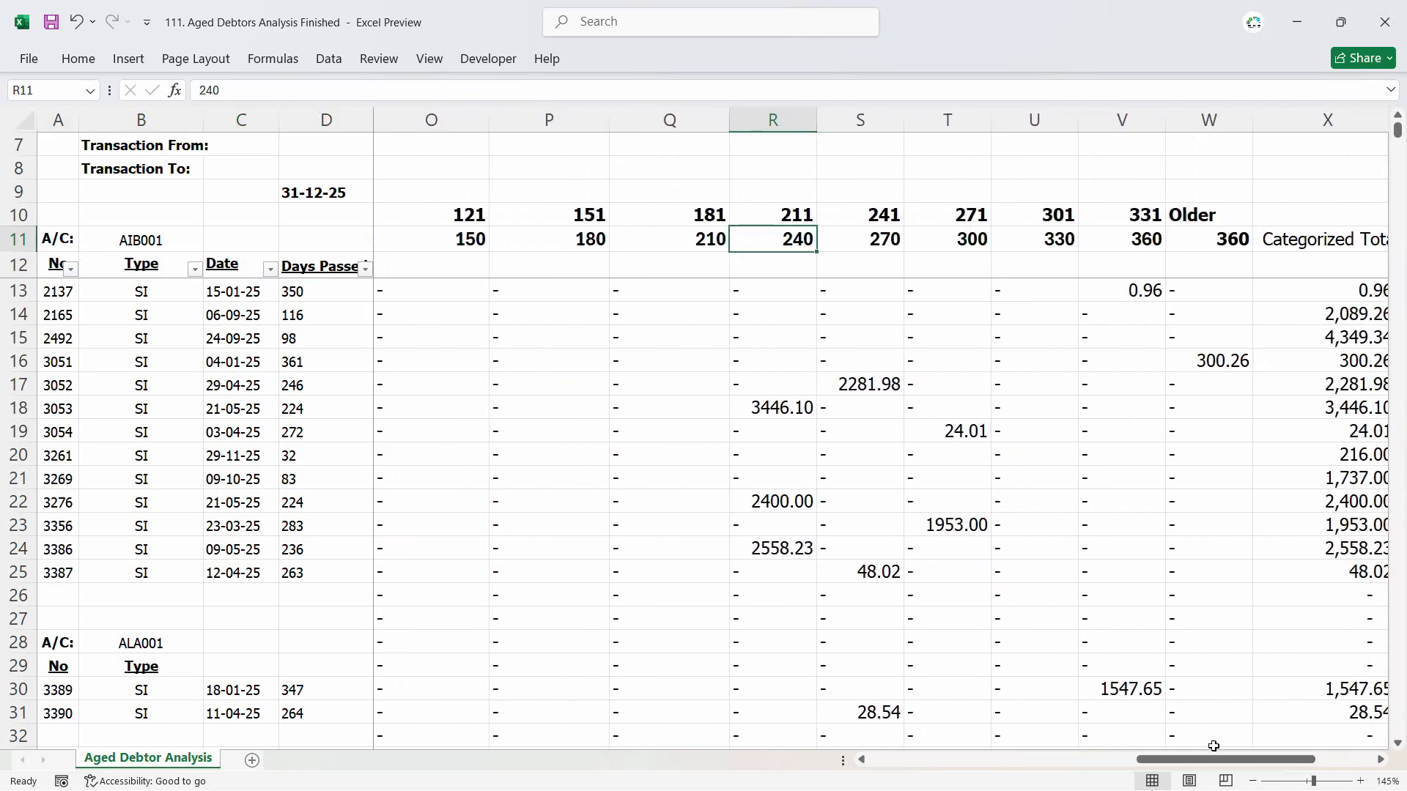
# - Try to delete the blank cells K12:Z12 below the ageing headers, shifting the cells beneath them up
pyautogui.moveTo(1213, 759); pyautogui.dragTo(1039, 760)
pyautogui.moveTo(890, 265); pyautogui.dragTo(1168, 264)
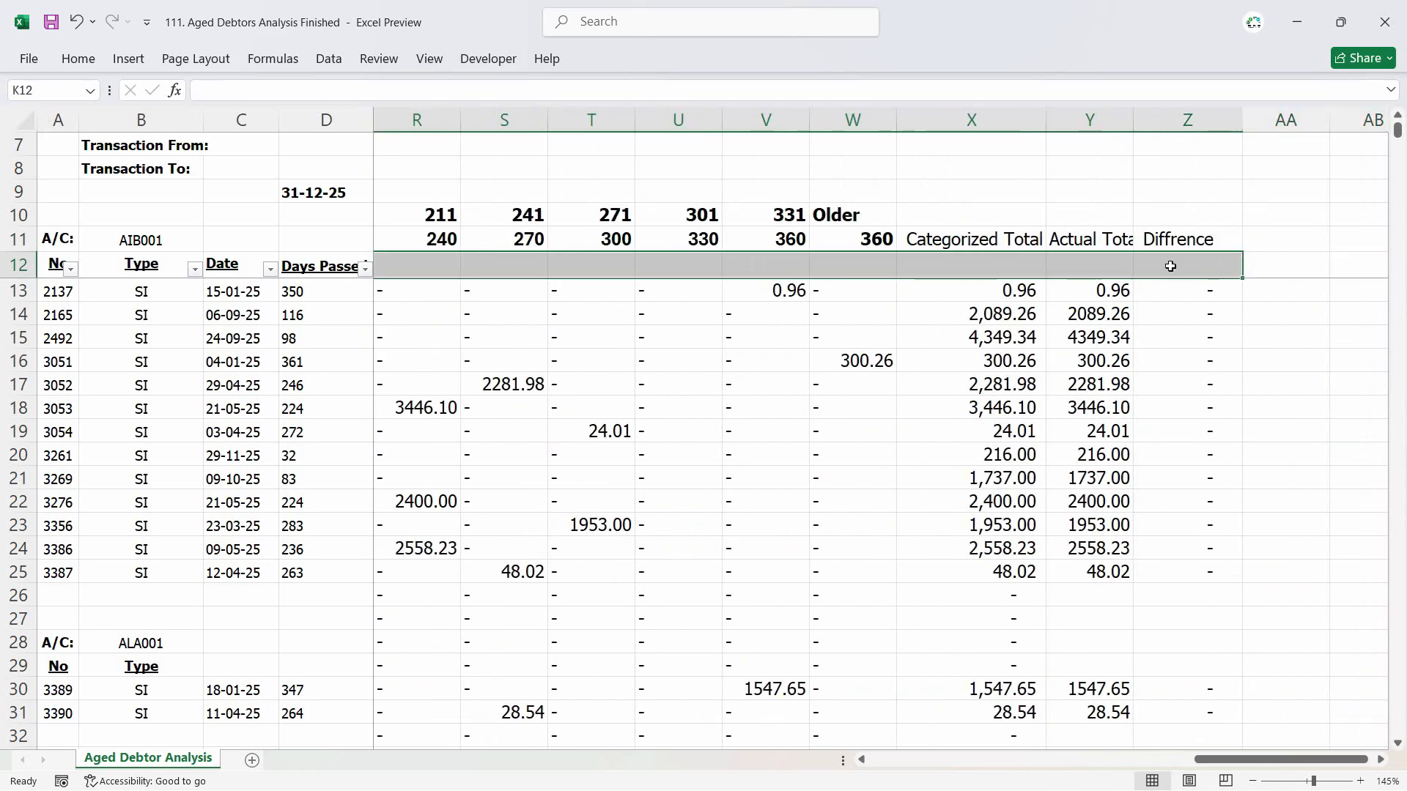
pyautogui.rightClick(1168, 265)
pyautogui.click(1222, 474)
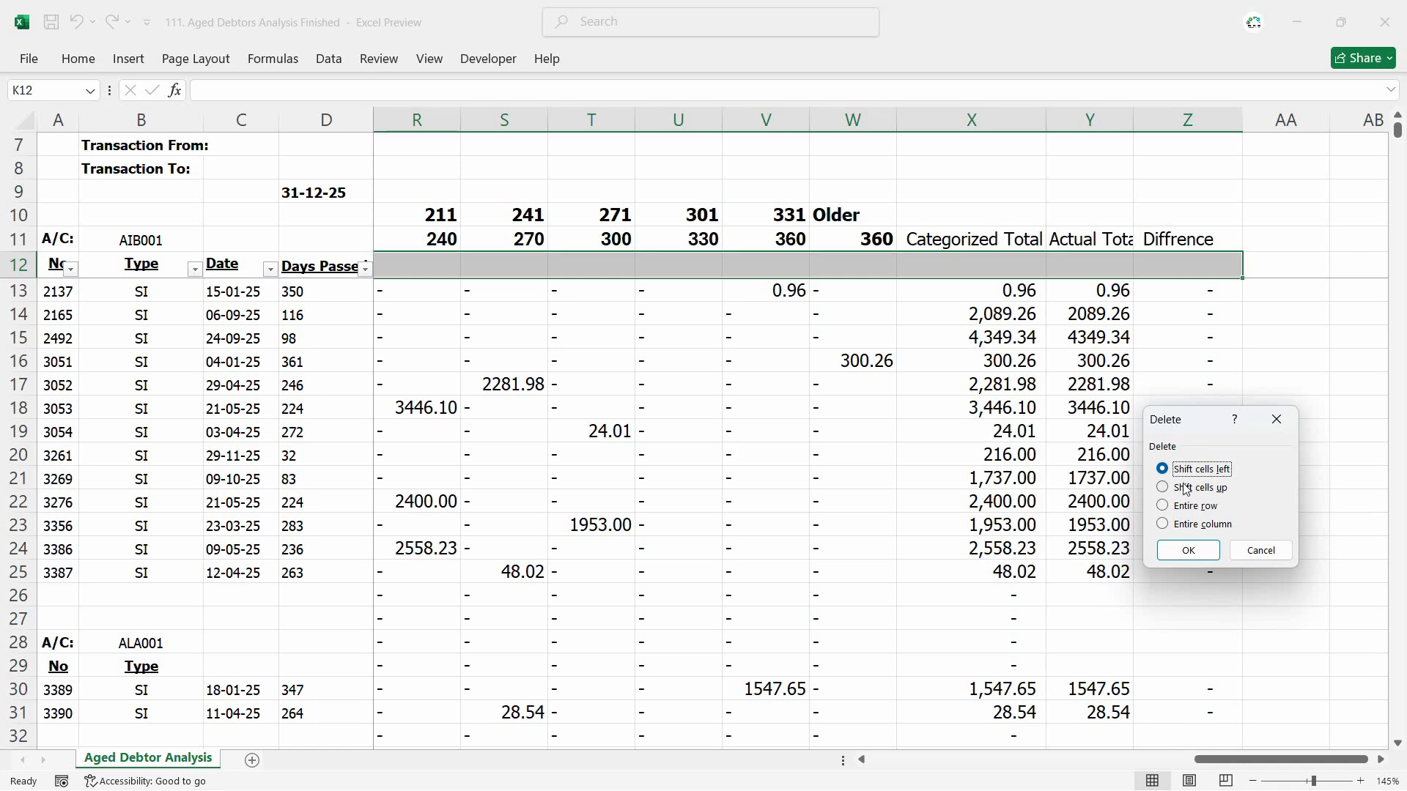
pyautogui.click(1188, 550)
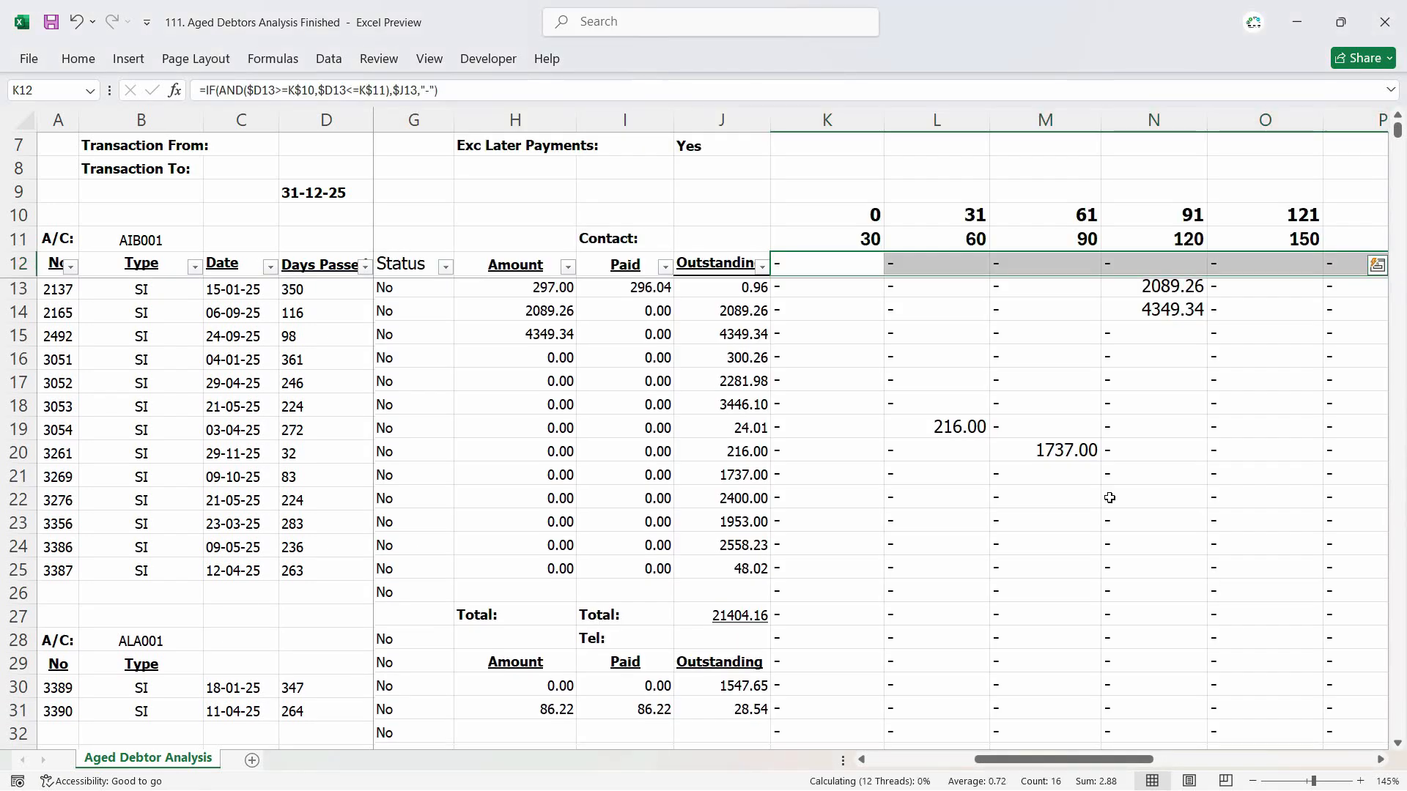
# - Move the ageing headers K10:Z11 down one row to K11:Z12 and check the references in the K13 formula
pyautogui.moveTo(829, 220); pyautogui.dragTo(1251, 266)
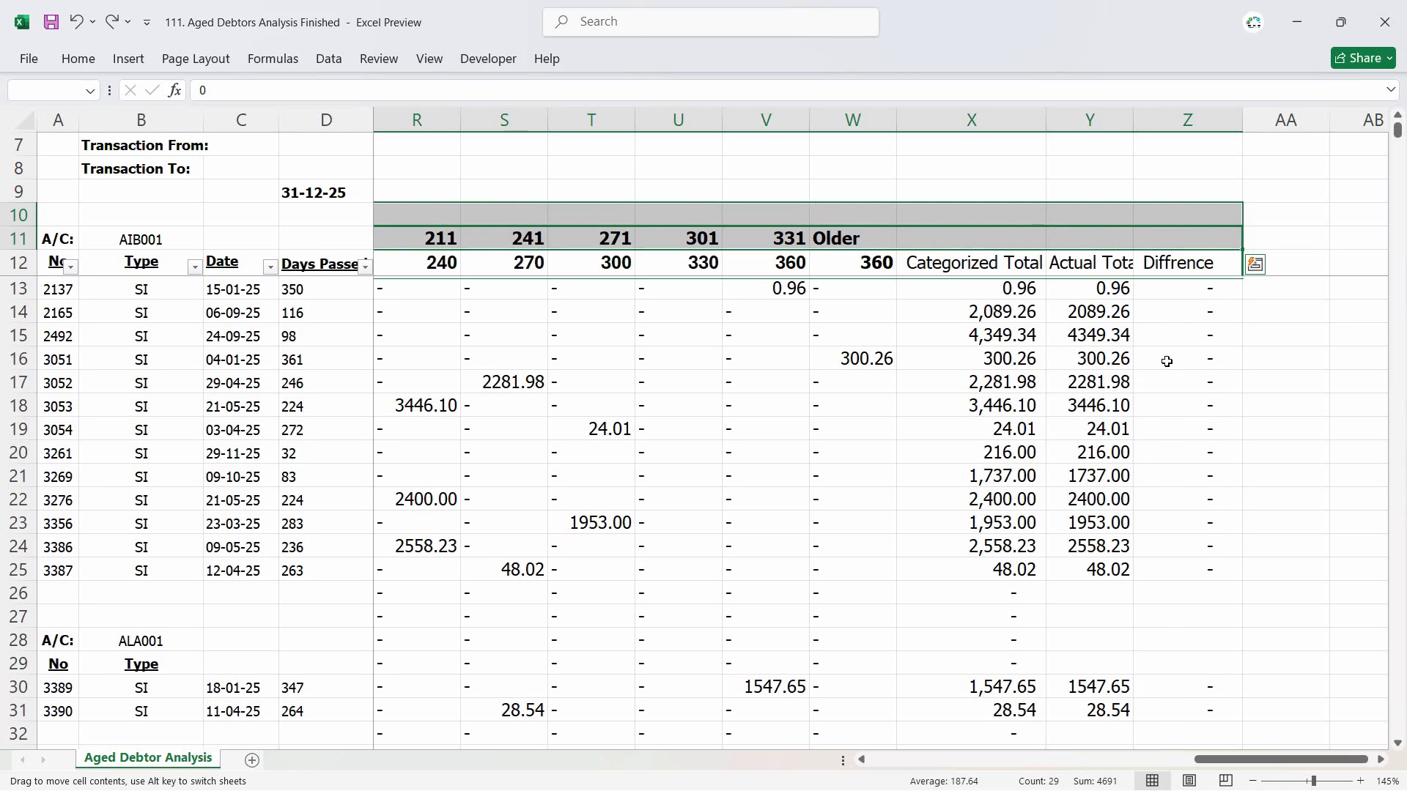
pyautogui.moveTo(1283, 759); pyautogui.dragTo(1067, 759)
pyautogui.click(867, 285)
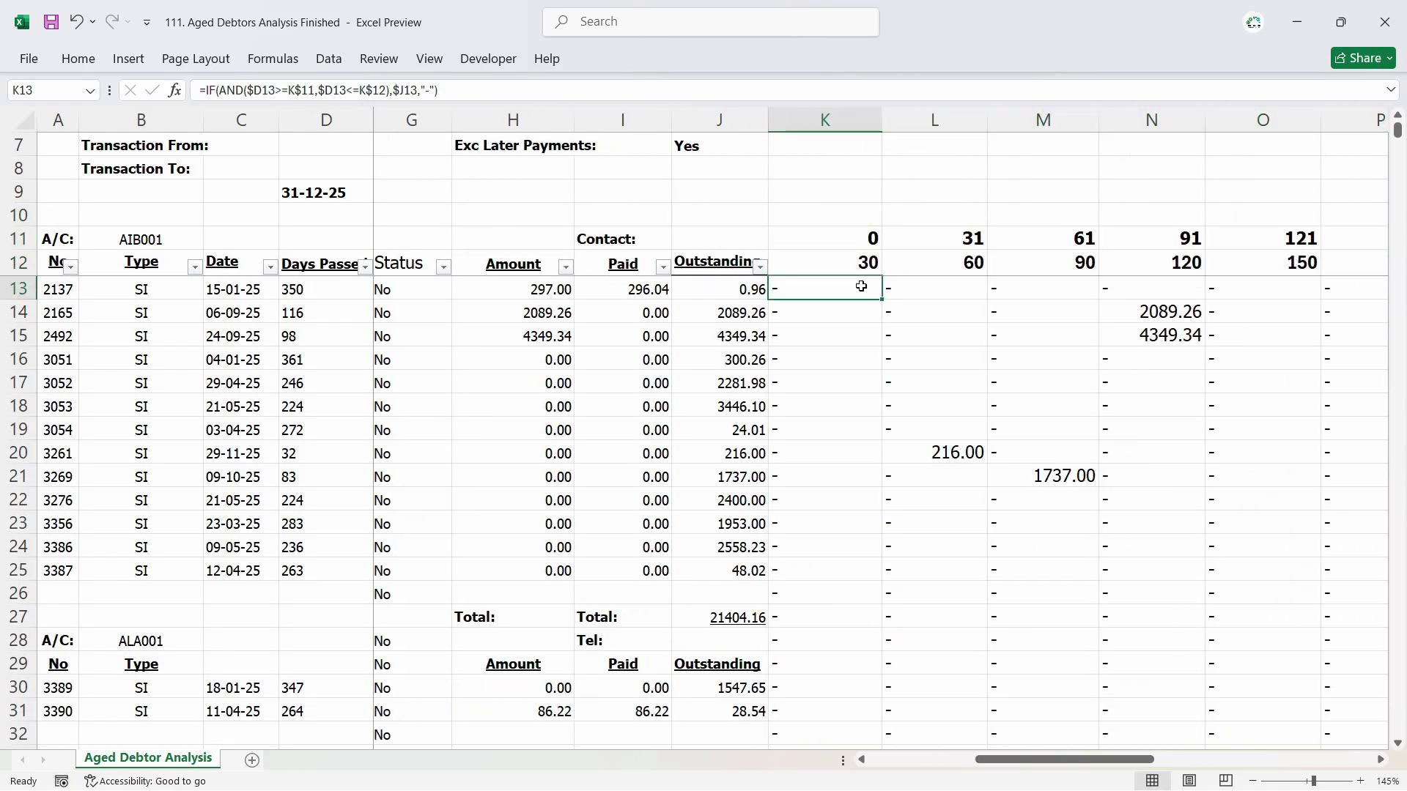
pyautogui.doubleClick(859, 288)
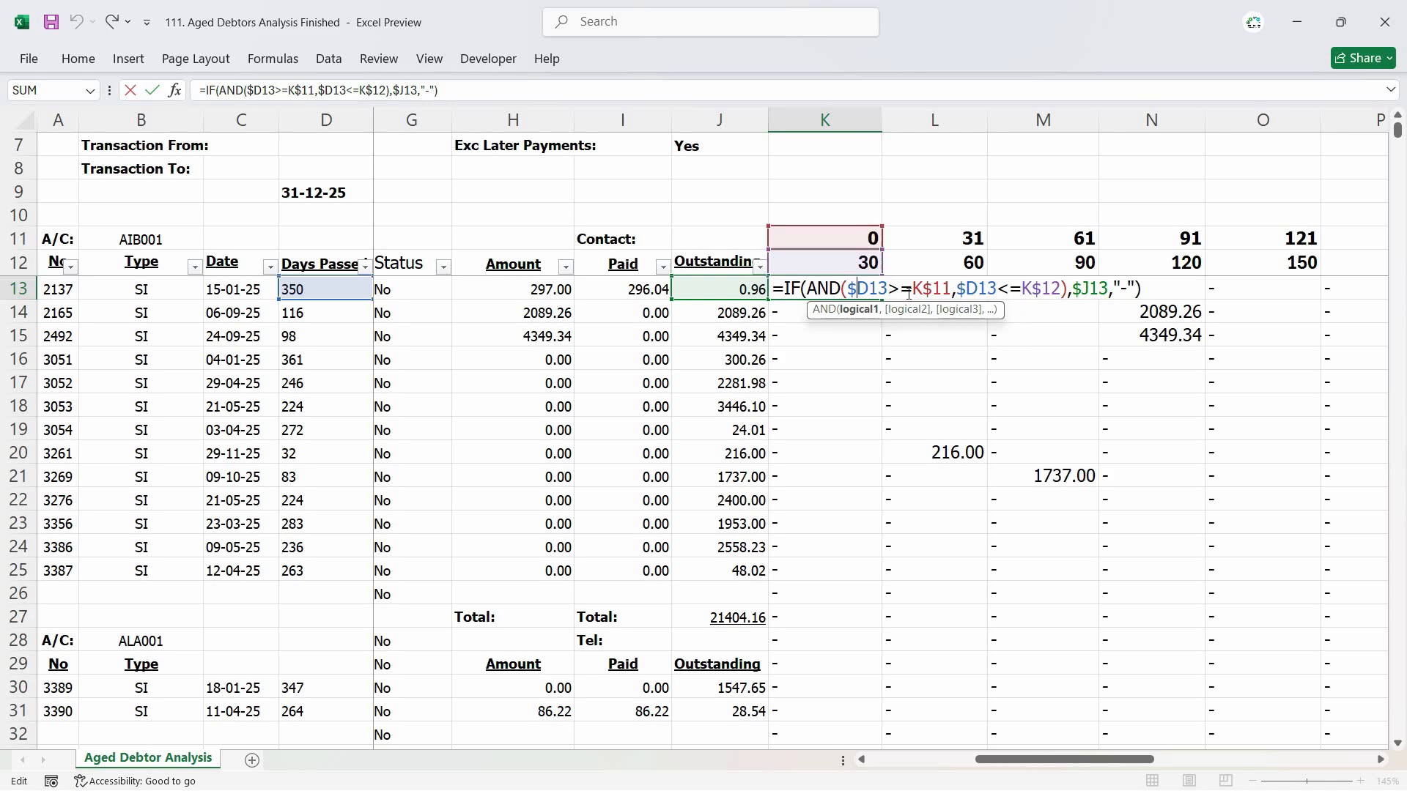
pyautogui.press('Escape')
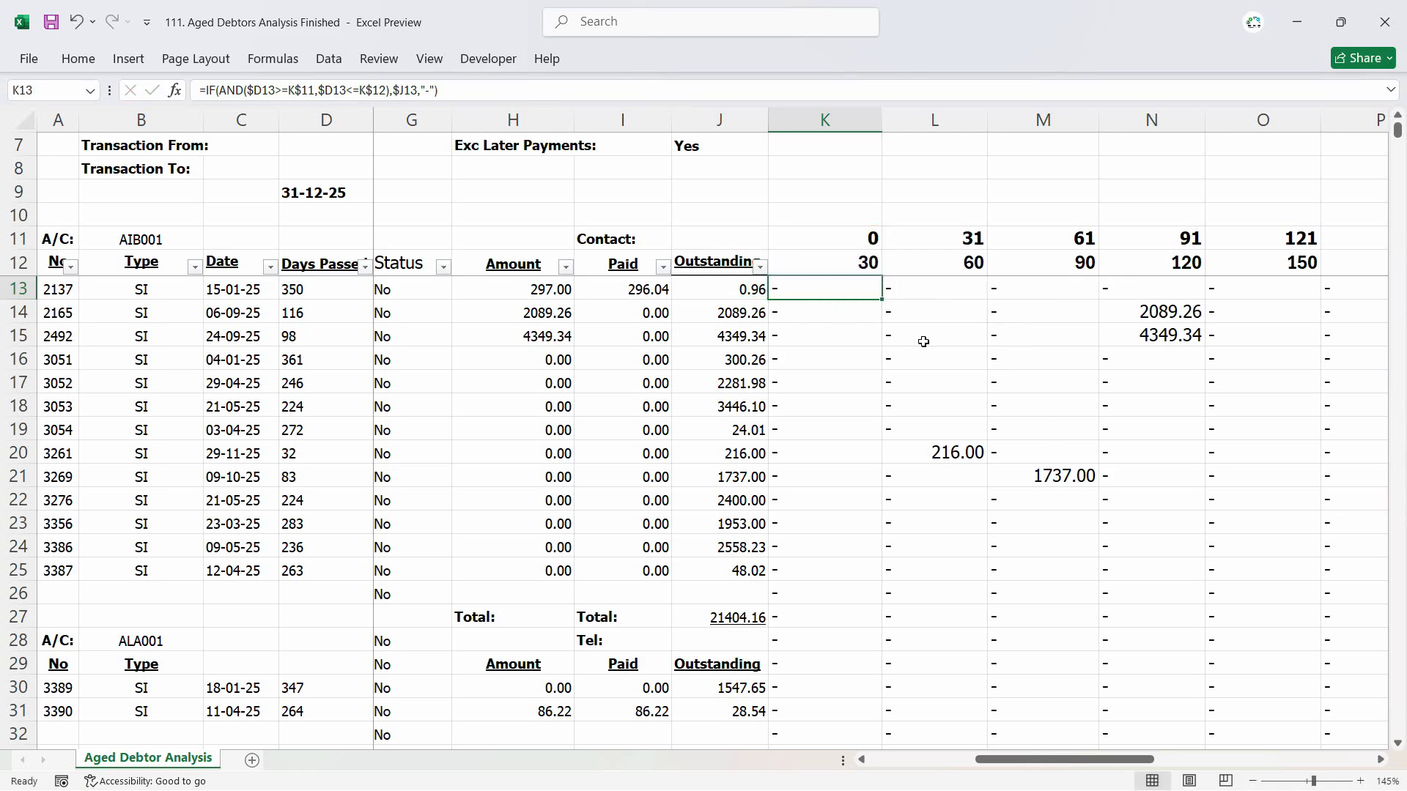
# - Select the header row from No in A12 across to Diffrence in Z12
pyautogui.click(60, 264)
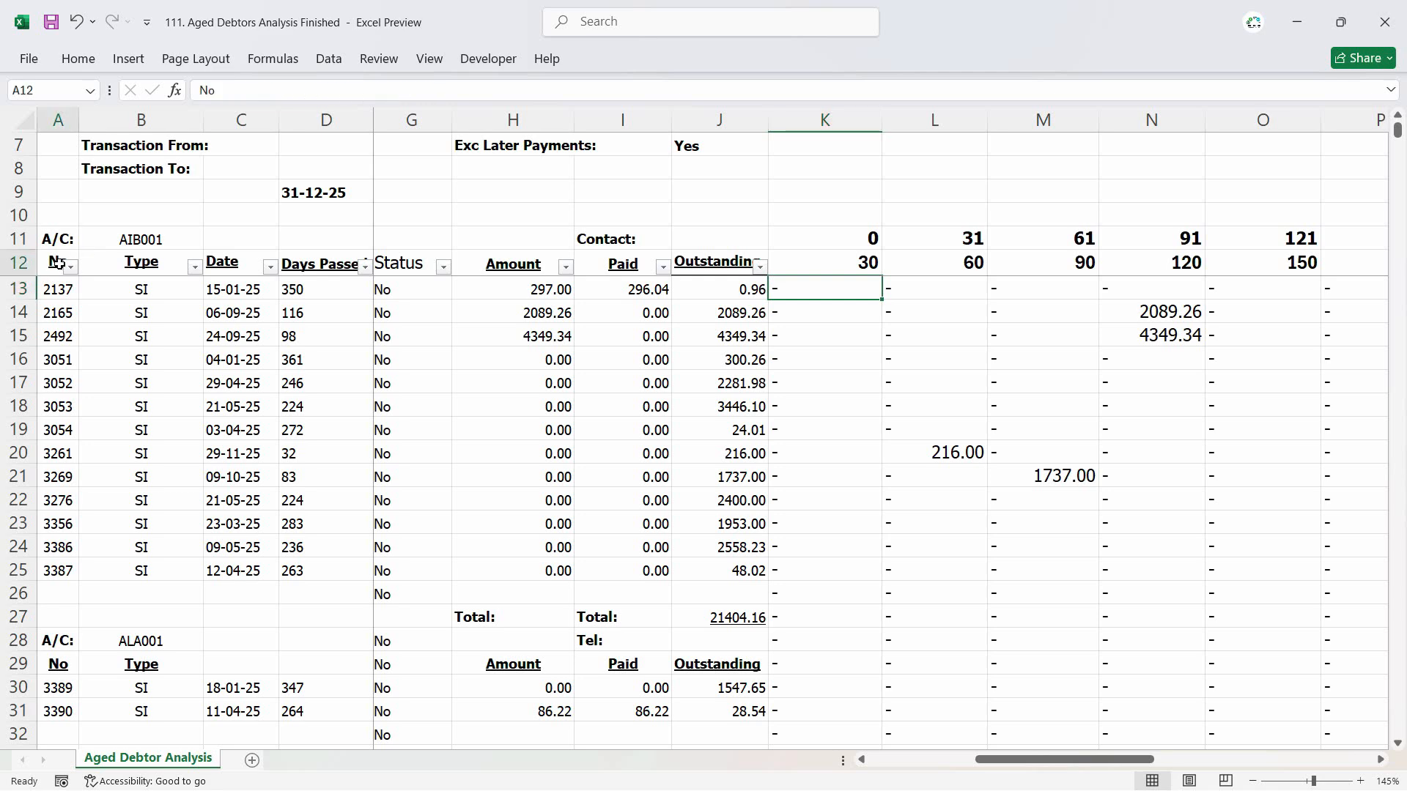
pyautogui.moveTo(1096, 760); pyautogui.dragTo(982, 760)
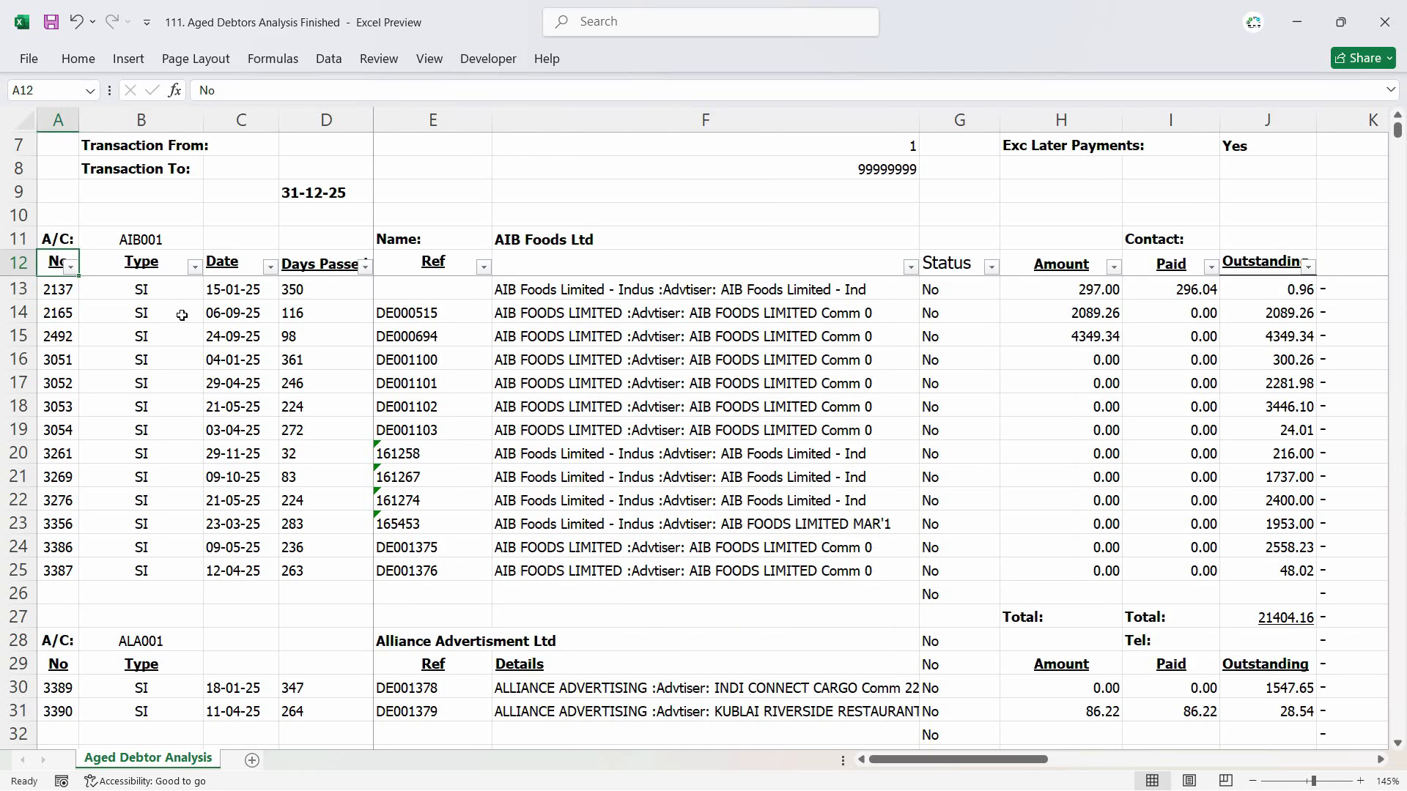
pyautogui.press('Down')
pyautogui.press('Down')
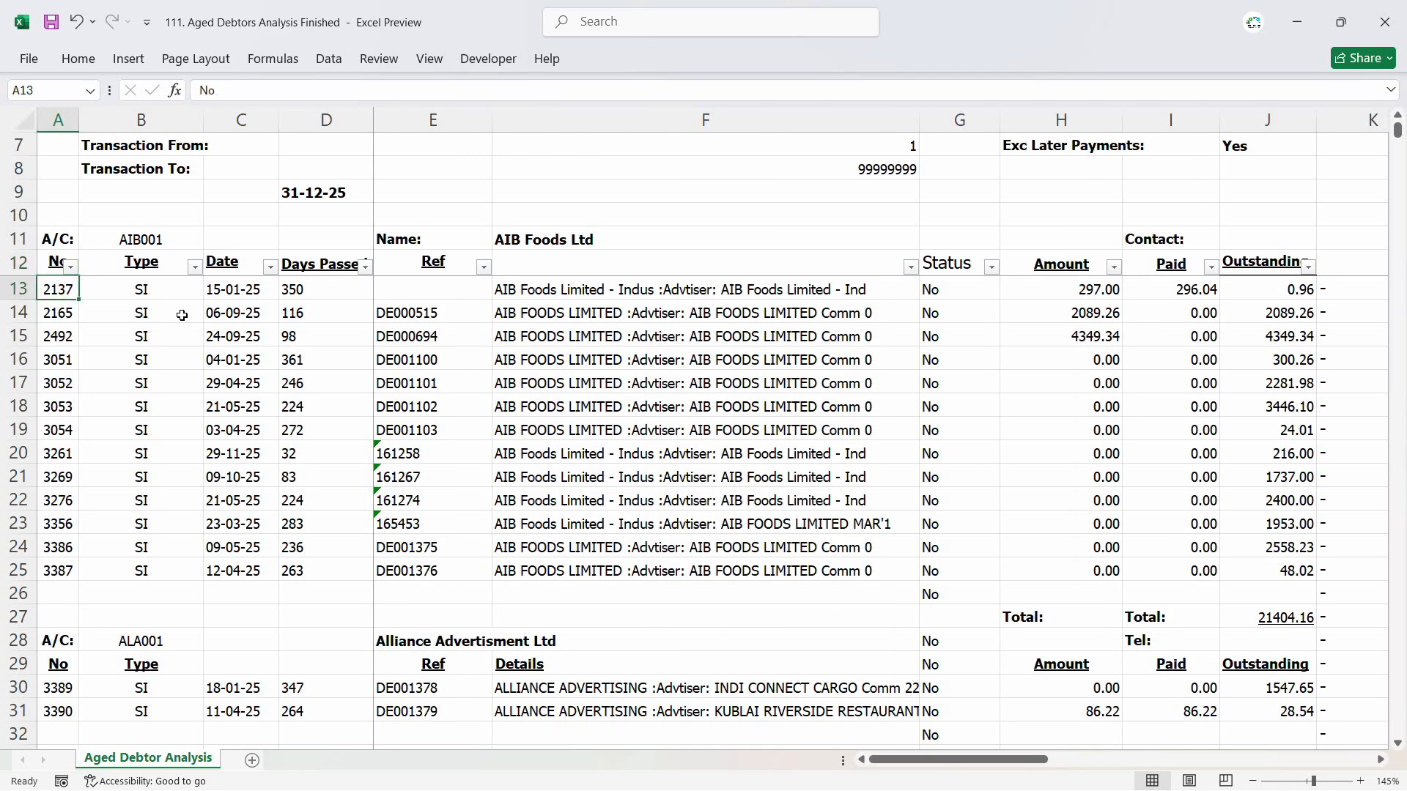
pyautogui.press('Up')
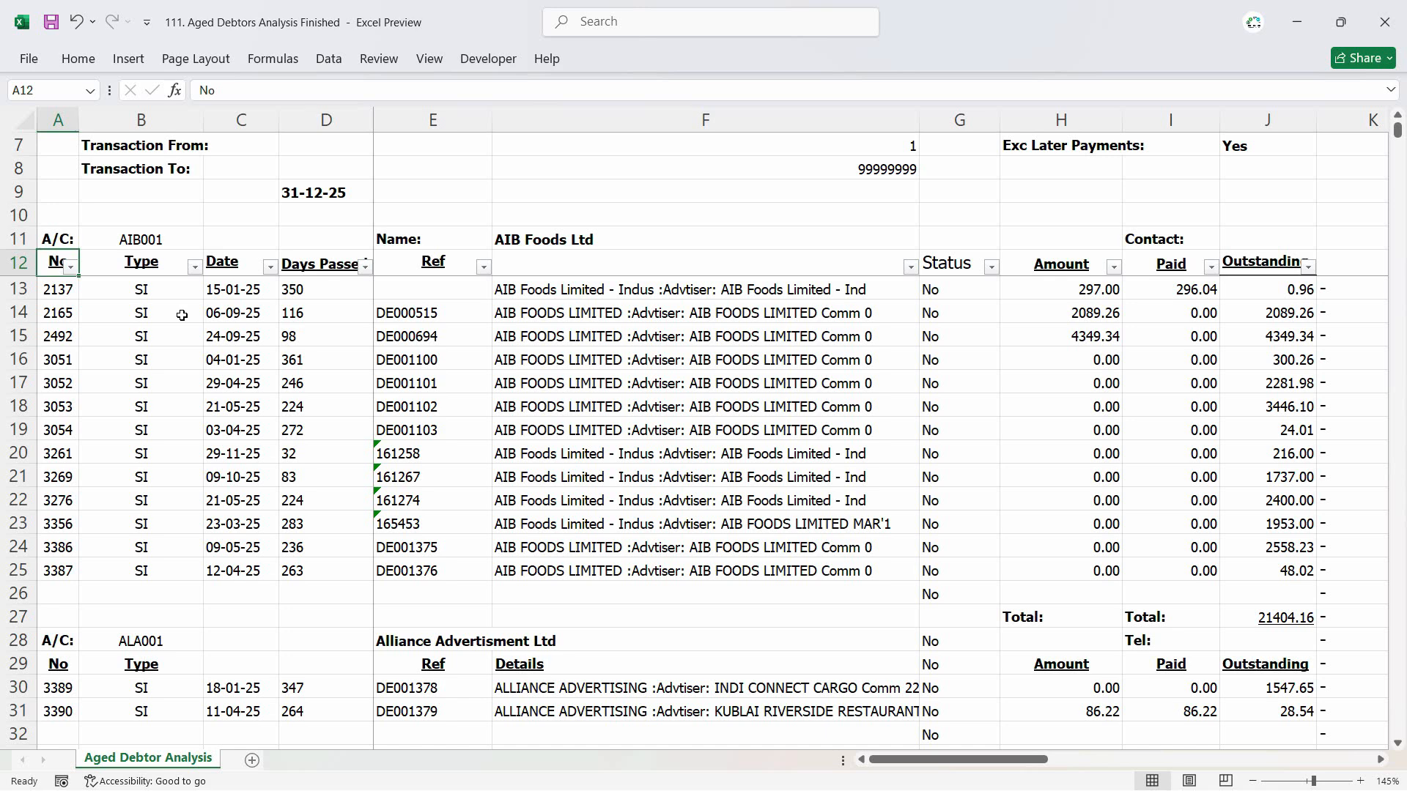
pyautogui.hotkey('shift', 'Right')
pyautogui.hotkey('shift', 'Right')
pyautogui.hotkey('shift', 'Right')
pyautogui.hotkey('shift', 'Right')
pyautogui.hotkey('shift', 'Right')
pyautogui.hotkey('shift', 'Right')
pyautogui.hotkey('shift', 'Right')
pyautogui.hotkey('shift', 'Right')
pyautogui.hotkey('shift', 'Right')
pyautogui.hotkey('shift', 'Right')
pyautogui.hotkey('shift', 'Right')
pyautogui.hotkey('shift', 'Right')
pyautogui.hotkey('shift', 'Right')
pyautogui.hotkey('shift', 'Right')
pyautogui.hotkey('shift', 'Right')
pyautogui.hotkey('shift', 'Right')
pyautogui.hotkey('shift', 'Right')
pyautogui.hotkey('shift', 'Right')
pyautogui.hotkey('shift', 'Right')
pyautogui.hotkey('shift', 'Right')
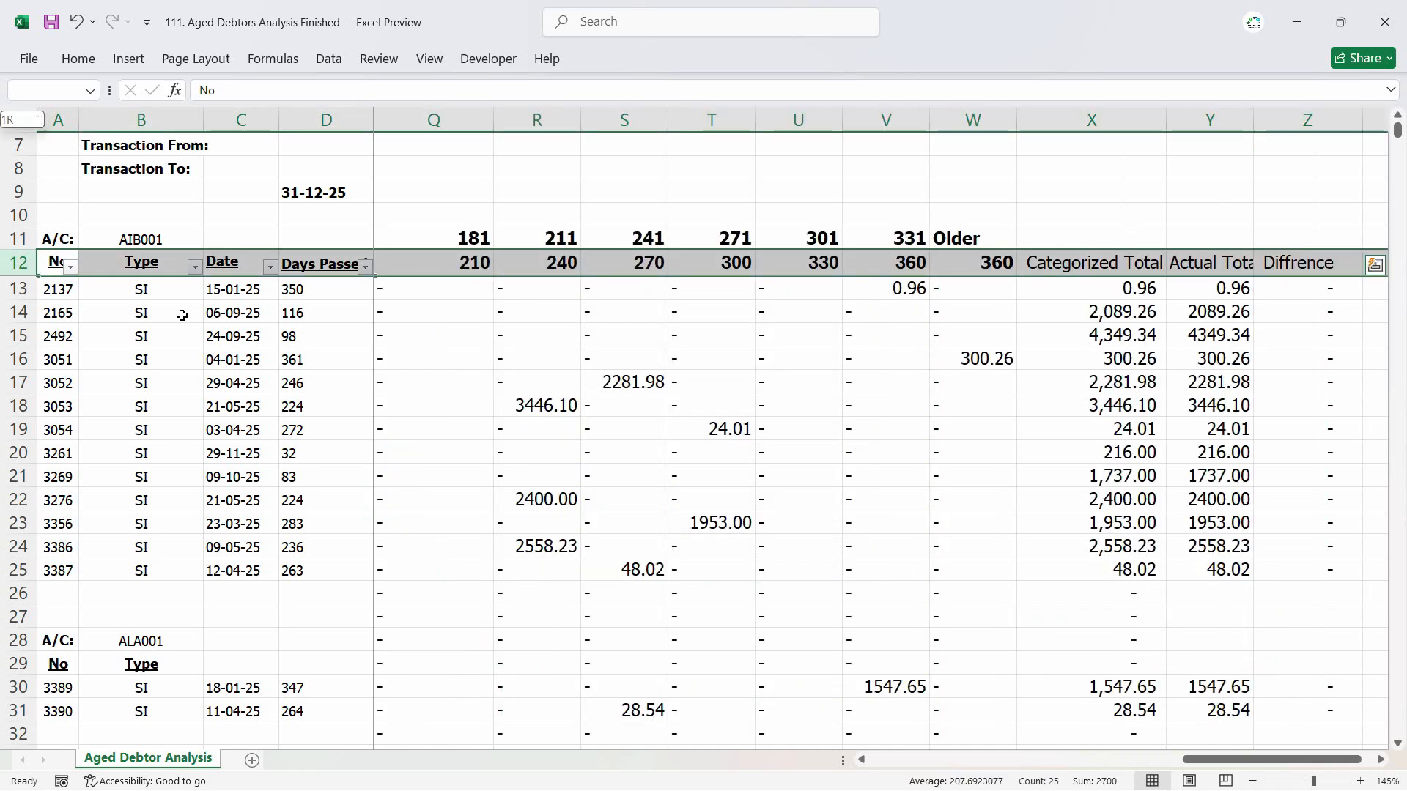
pyautogui.hotkey('shift', 'Left')
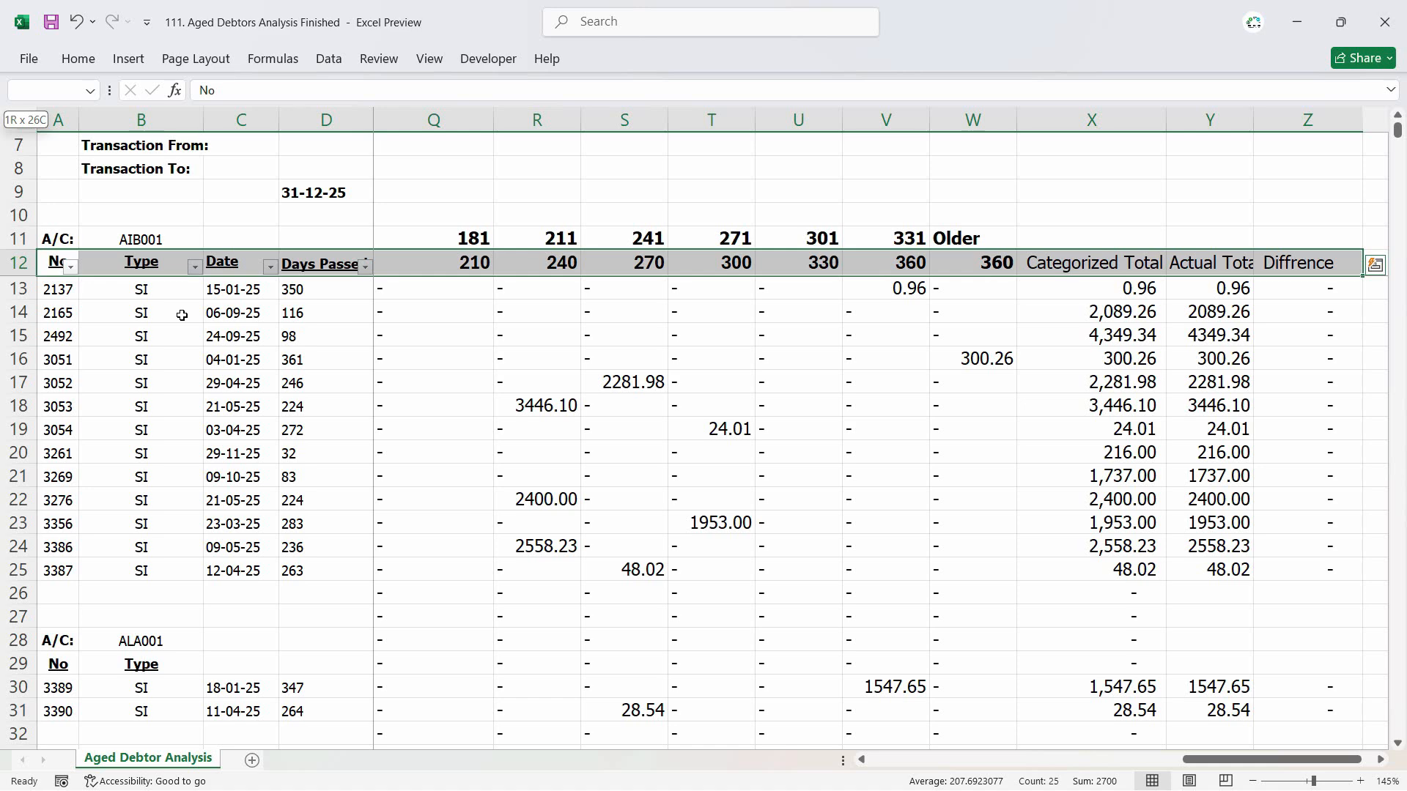
pyautogui.hotkey('ctrl', 'q')
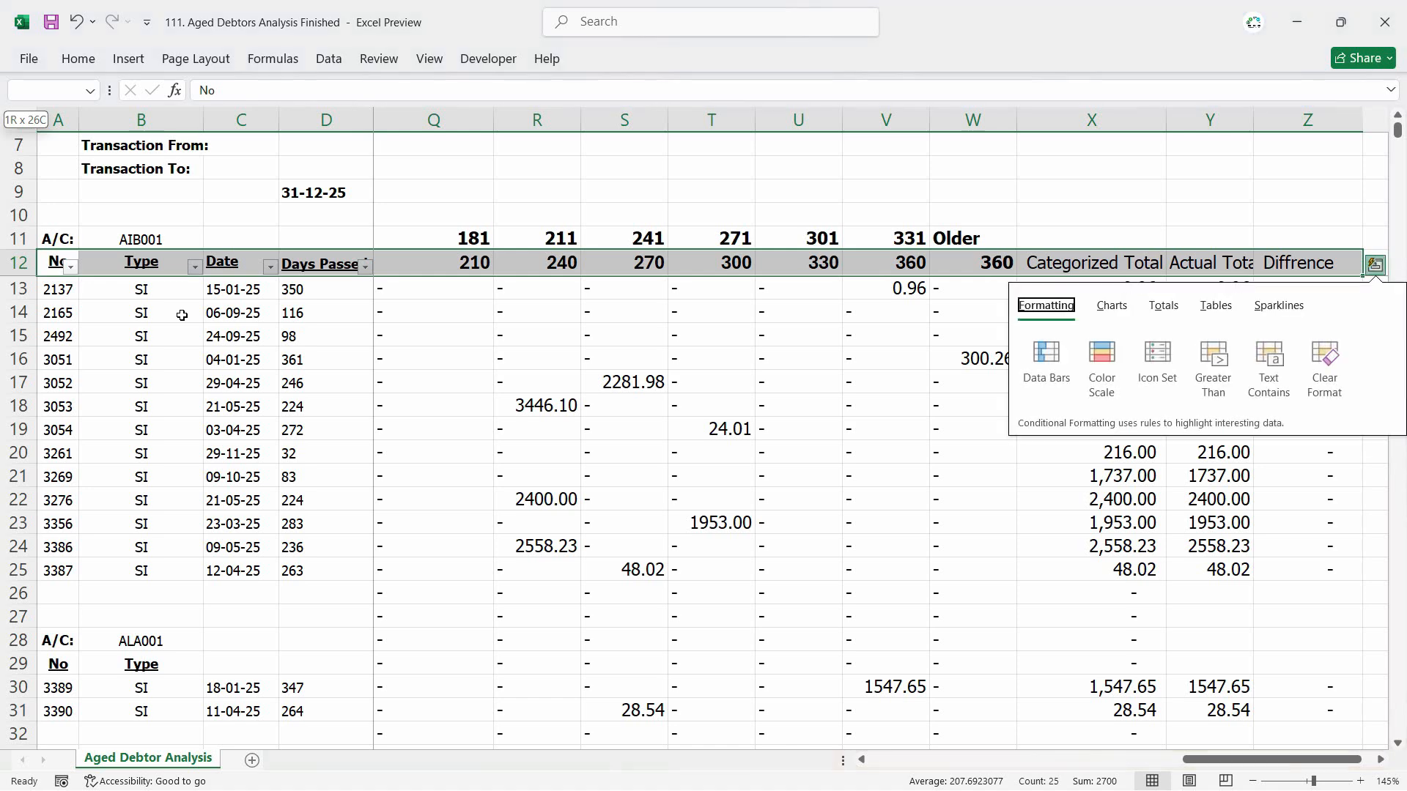
pyautogui.press('Right')
pyautogui.press('Right')
pyautogui.press('Right')
# - Select the whole table from header row 12, columns A to W, down to the last invoice in row 1150
pyautogui.click(998, 264)
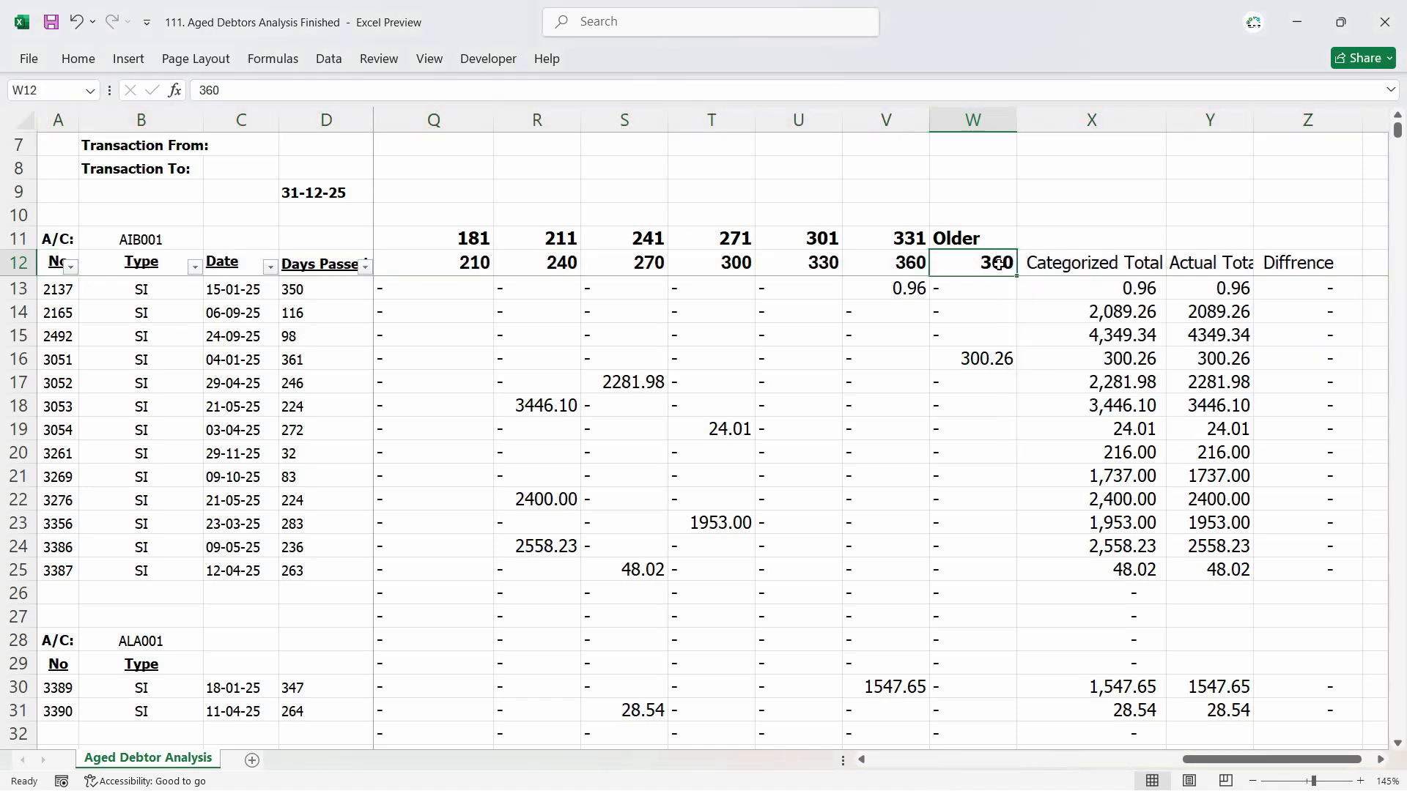
pyautogui.moveTo(889, 265); pyautogui.dragTo(58, 264)
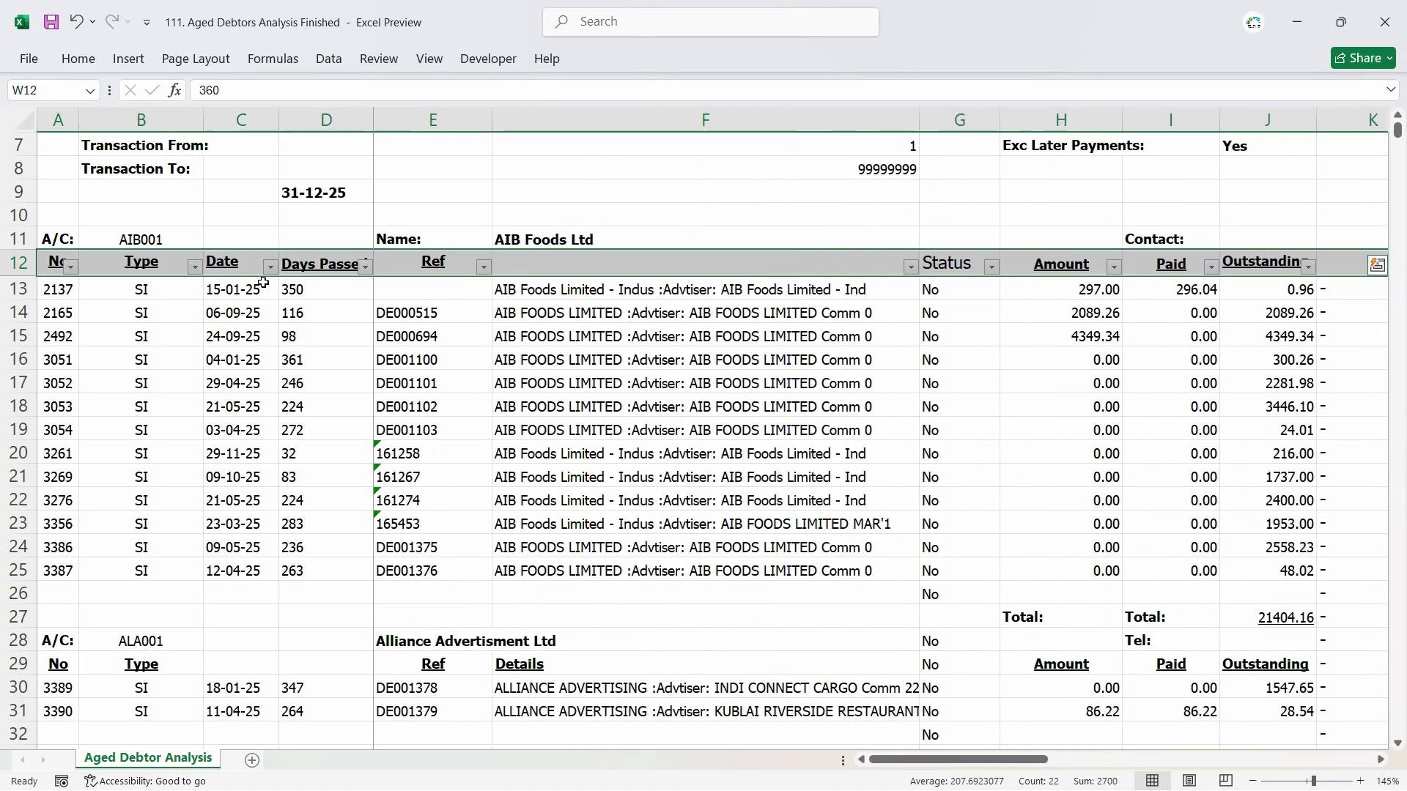
pyautogui.hotkey('ctrl', 'shift', 'Down')
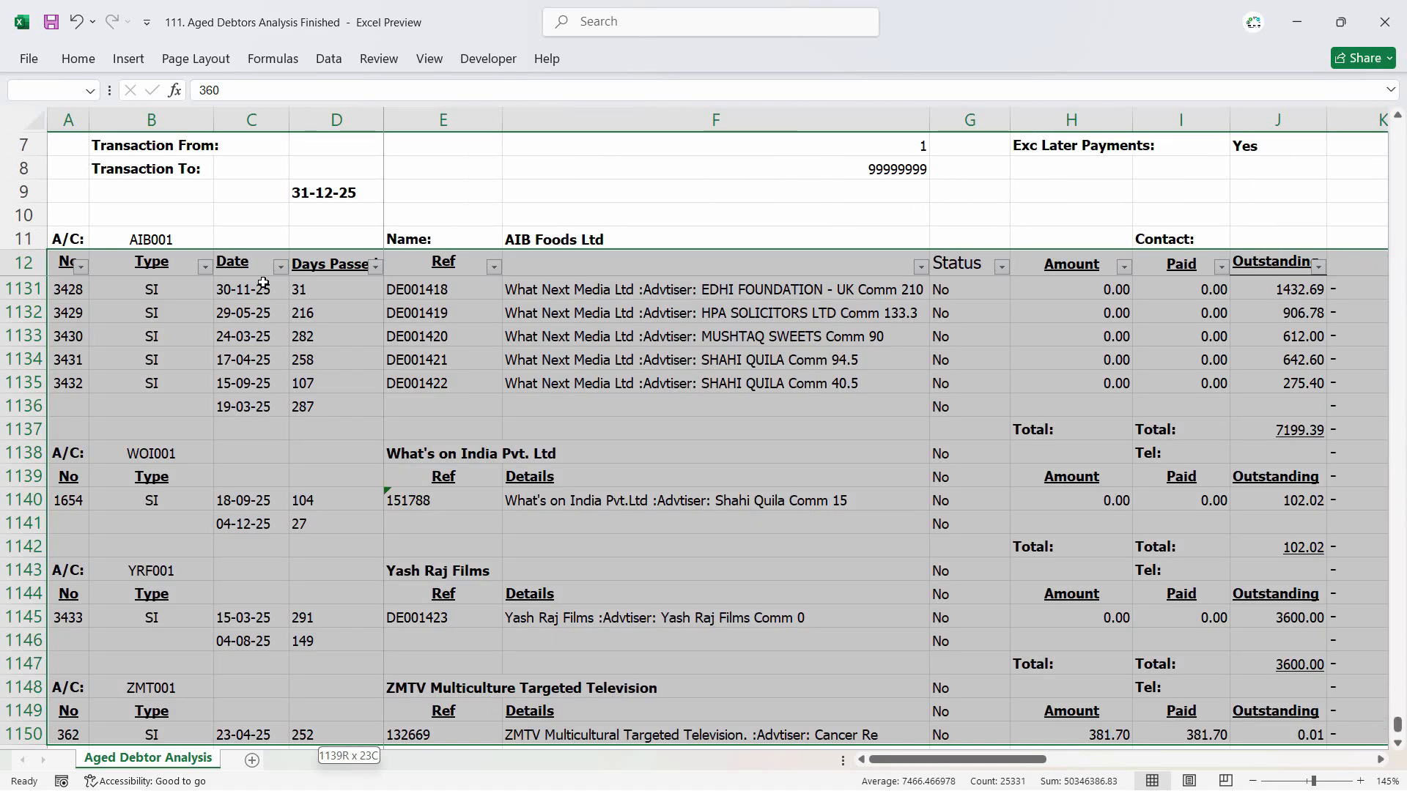
pyautogui.hotkey('ctrl', 'shift', 'Down')
pyautogui.hotkey('ctrl', 'shift', 'Up')
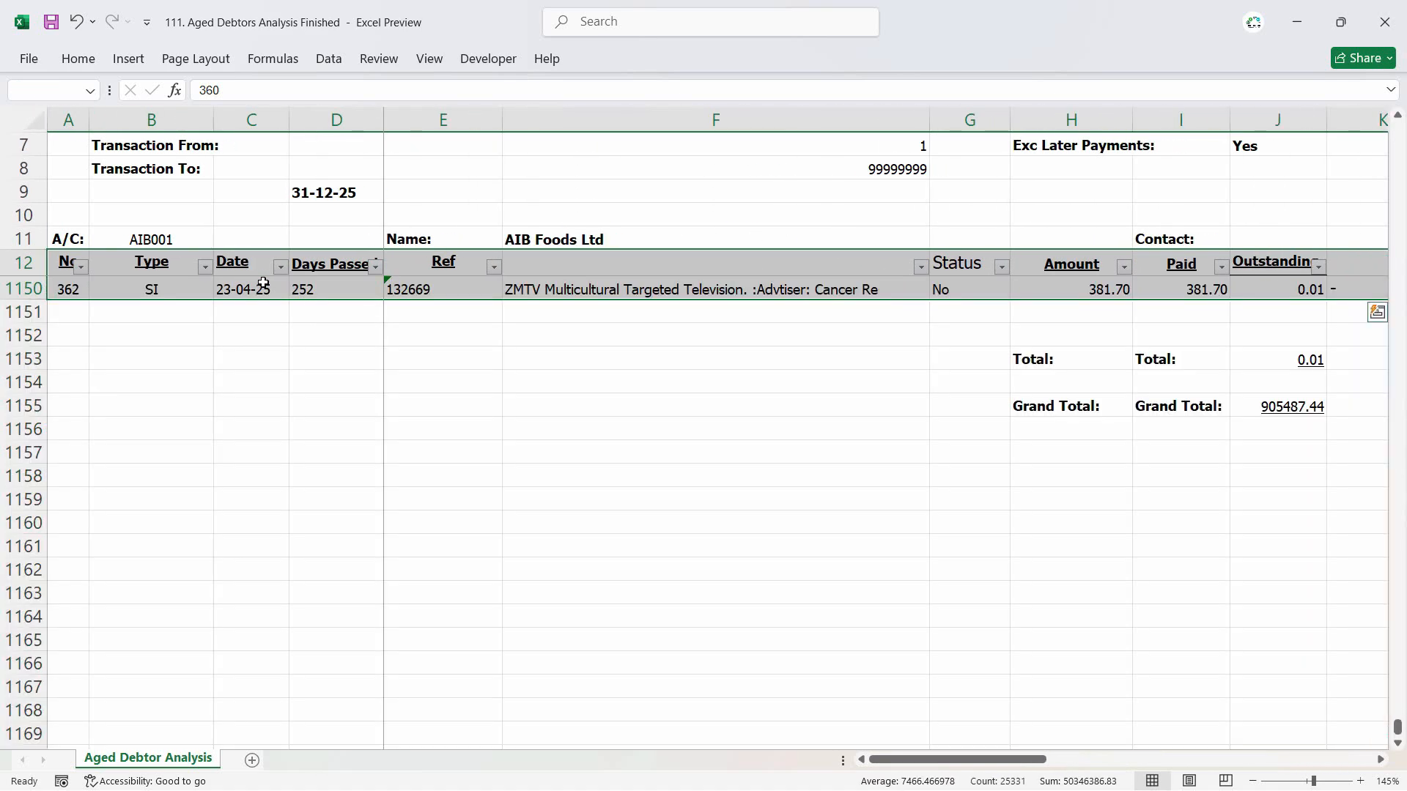
pyautogui.scroll(8, 1220, 323)
pyautogui.scroll(-4, 1230, 379)
pyautogui.scroll(-1, 1230, 380)
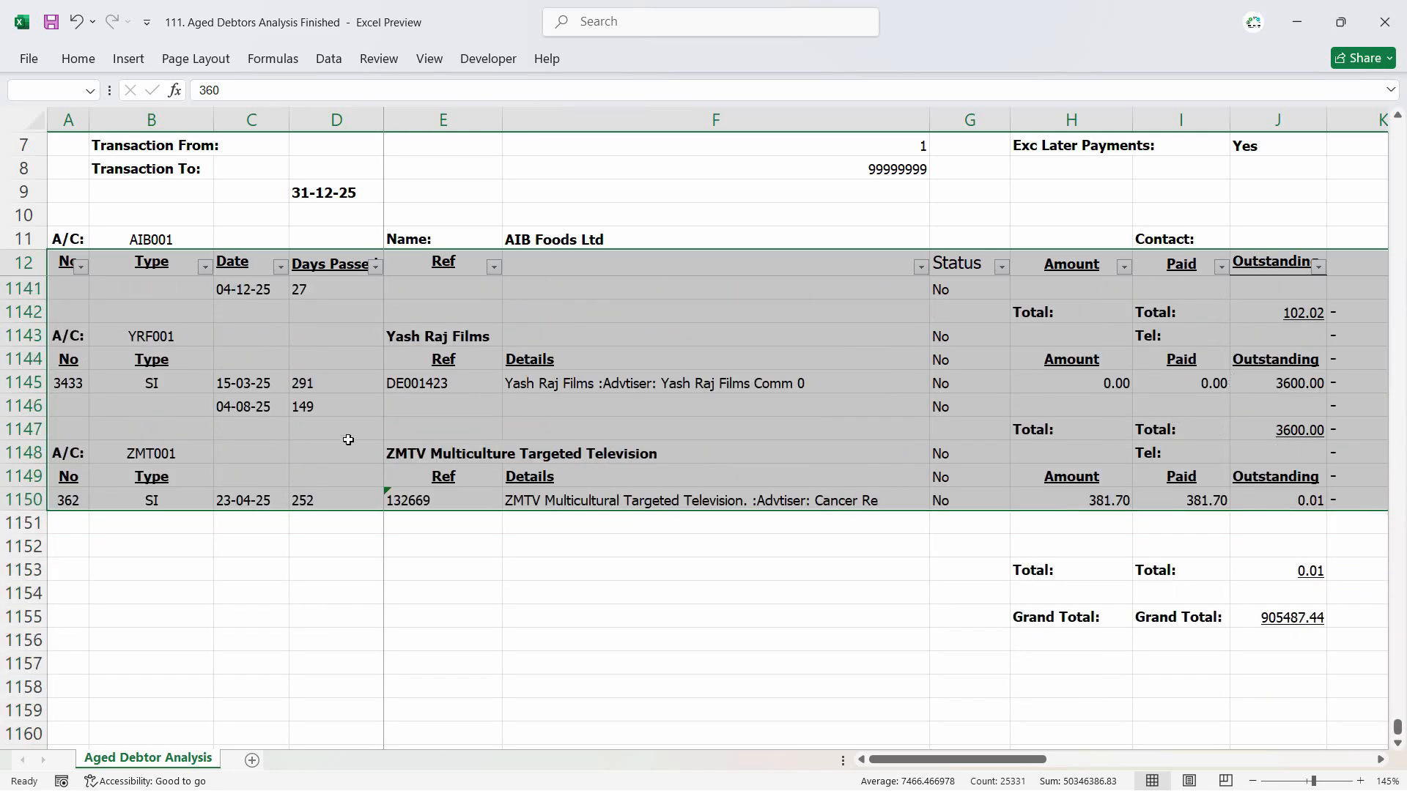
pyautogui.scroll(6, 703, 494)
pyautogui.scroll(3, 704, 495)
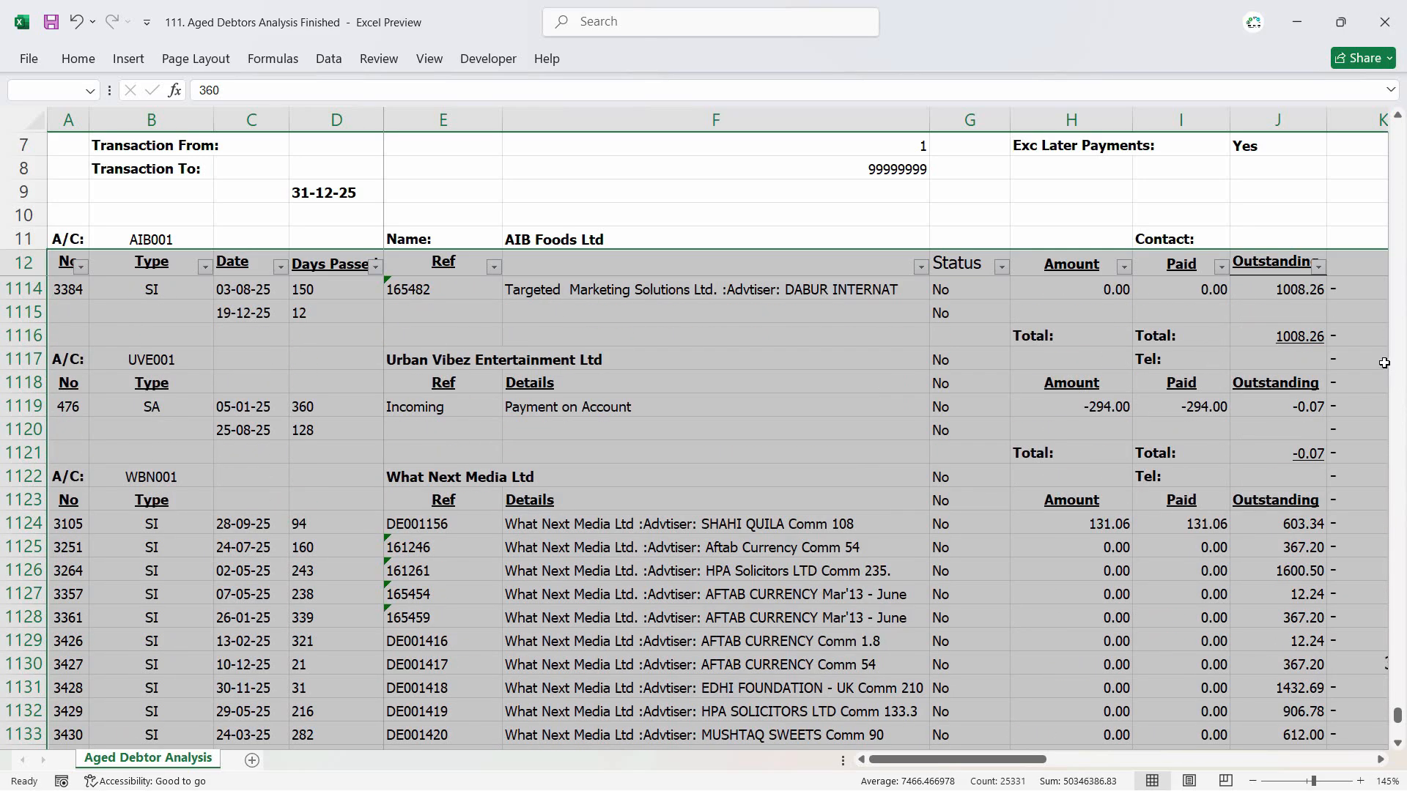
pyautogui.moveTo(1396, 712); pyautogui.dragTo(1400, 121)
pyautogui.click(328, 59)
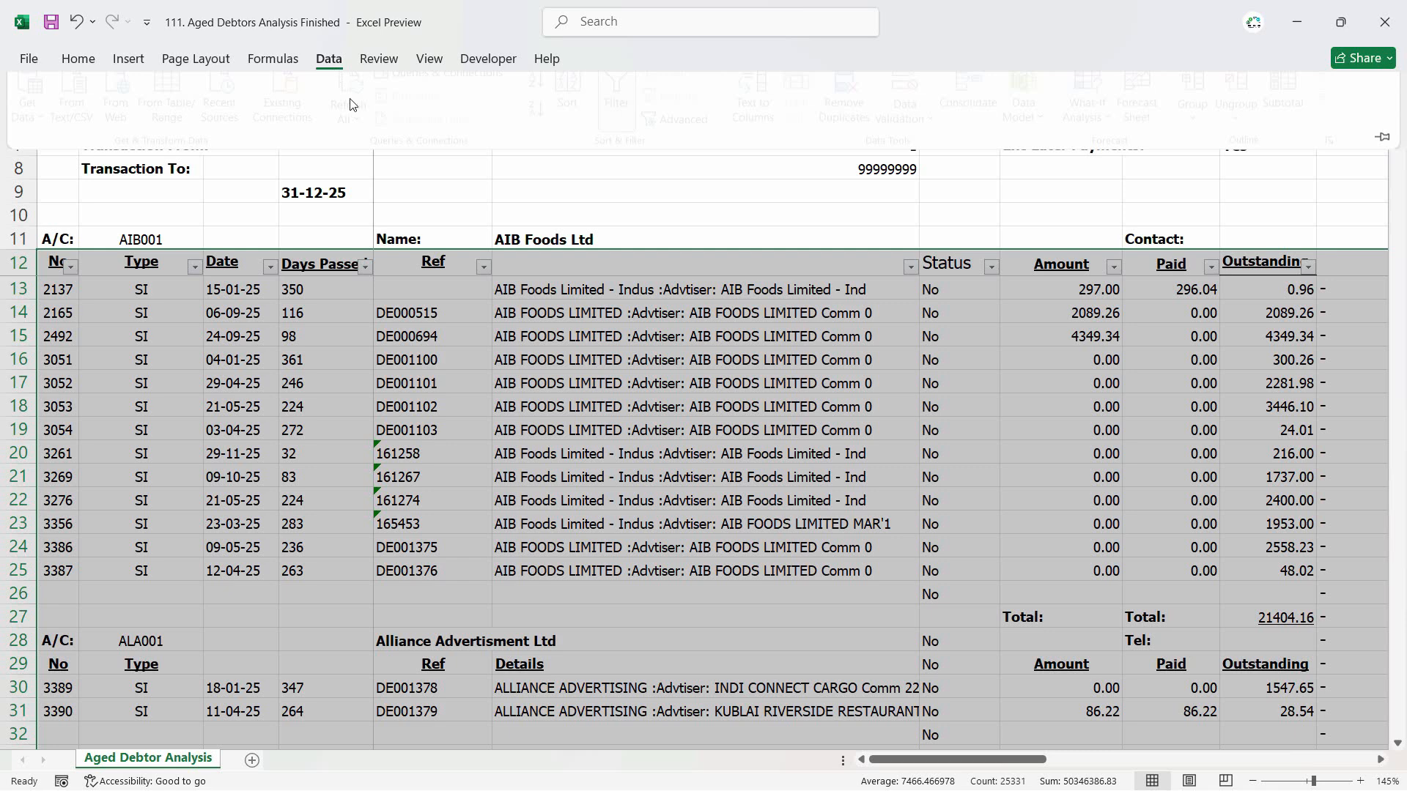
pyautogui.click(1293, 103)
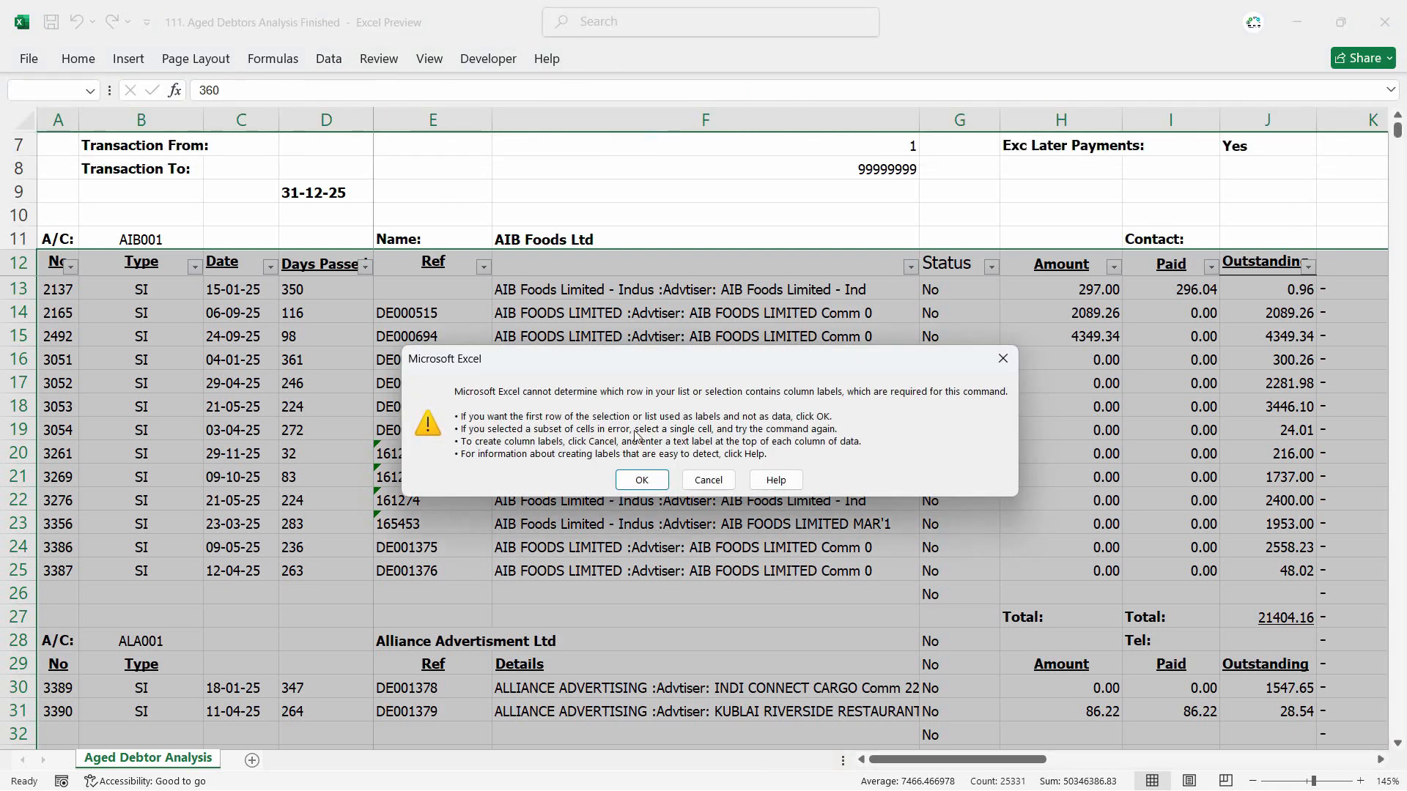
pyautogui.click(641, 480)
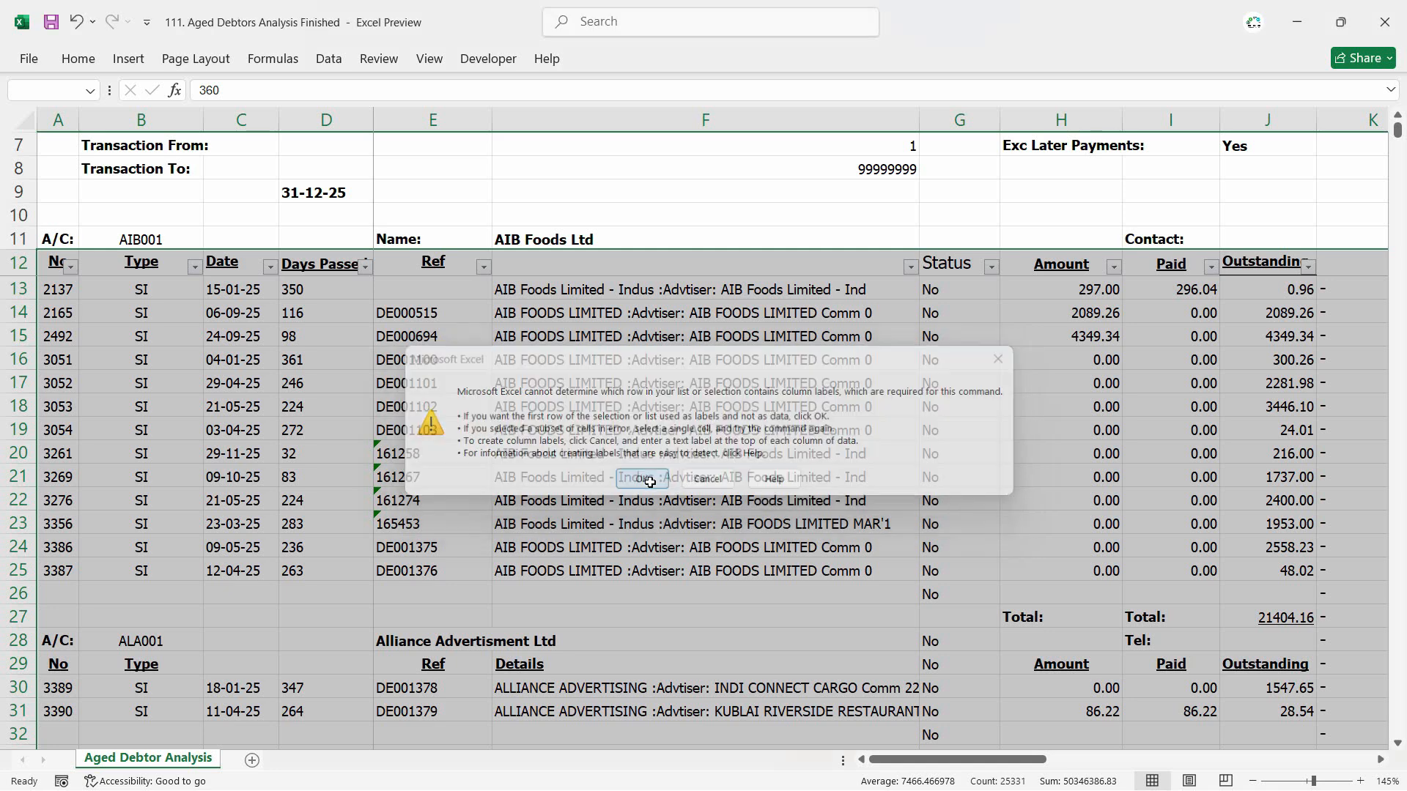
pyautogui.click(443, 266)
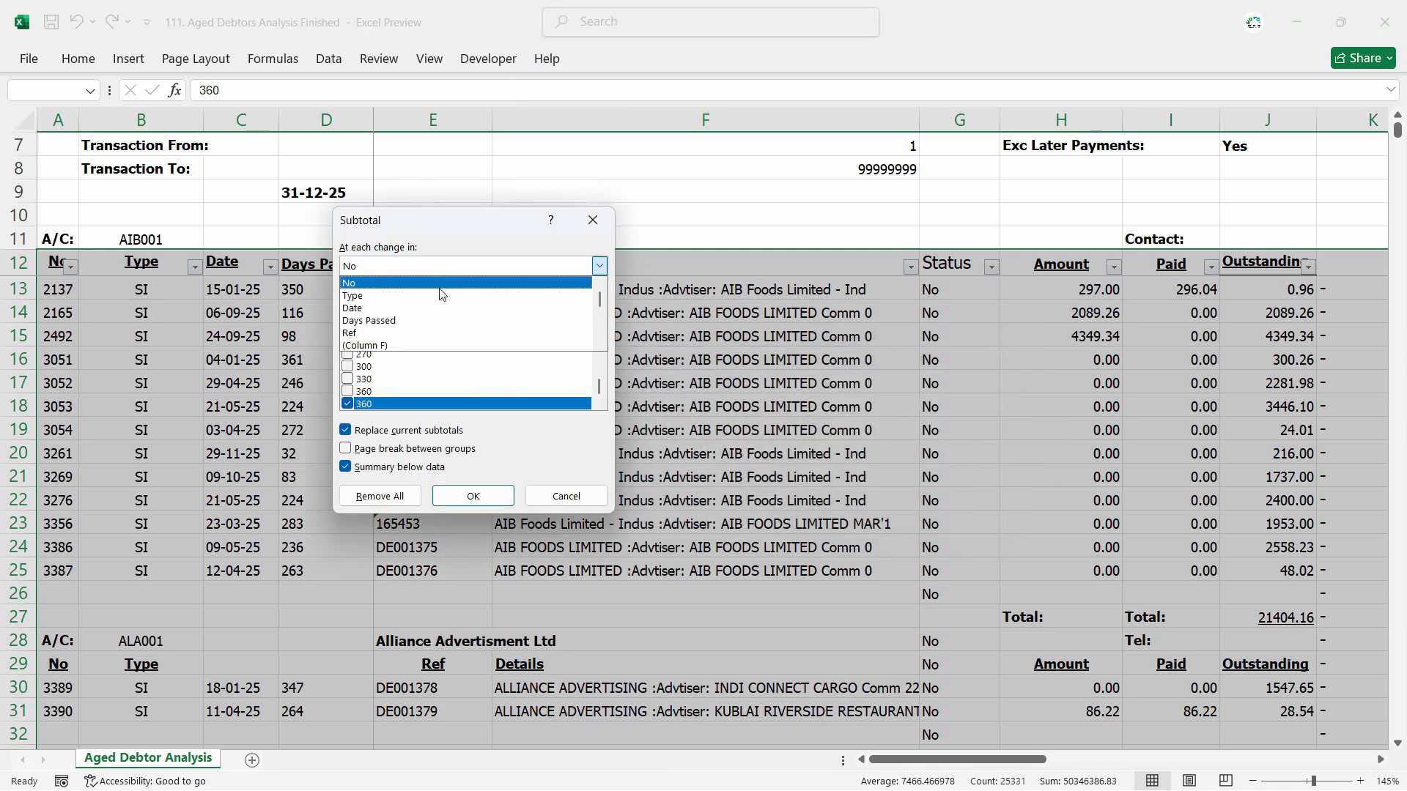
pyautogui.scroll(-1, 442, 322)
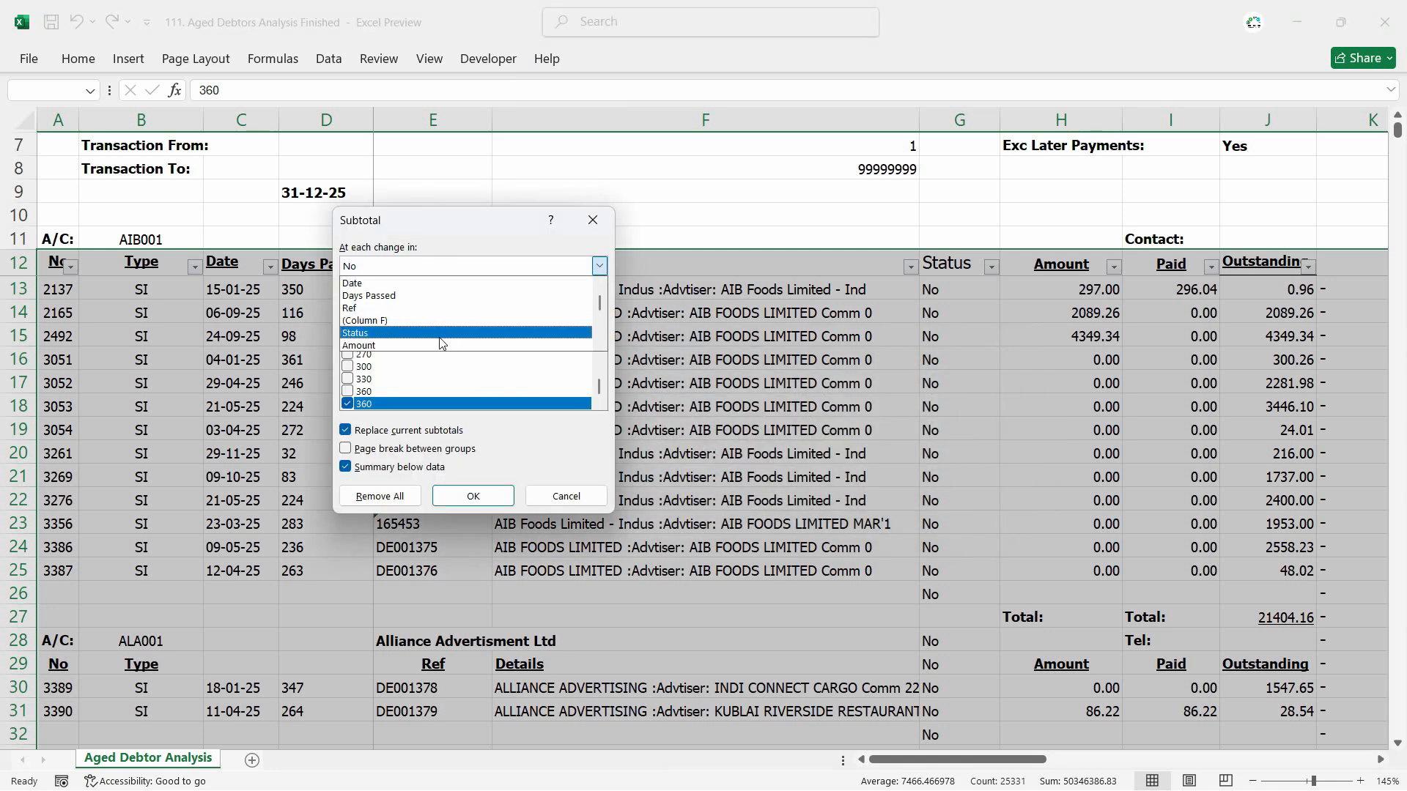
pyautogui.click(441, 336)
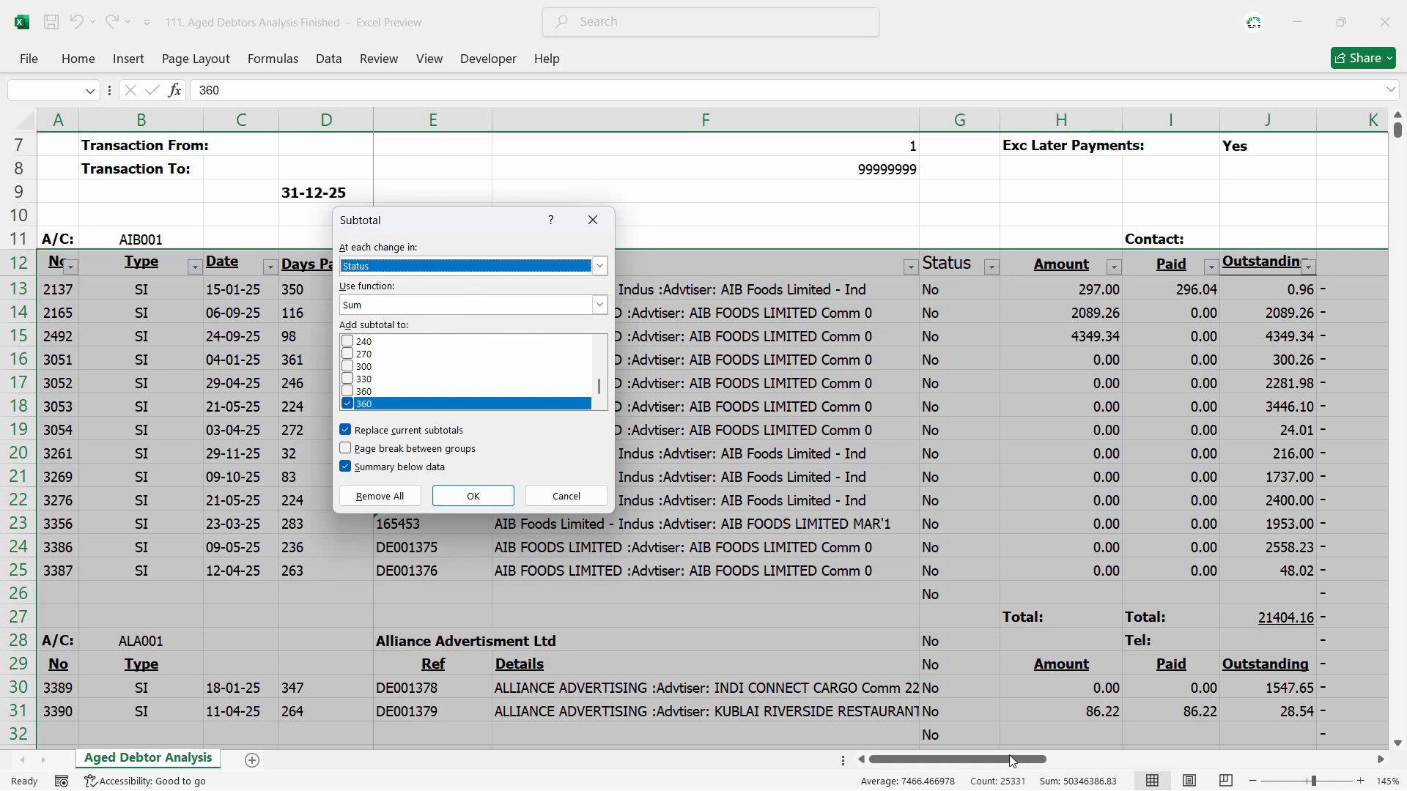
# - Start a Subtotal on the selected table, using its first row as labels and summing at each change in Status
pyautogui.moveTo(1014, 760); pyautogui.dragTo(1158, 756)
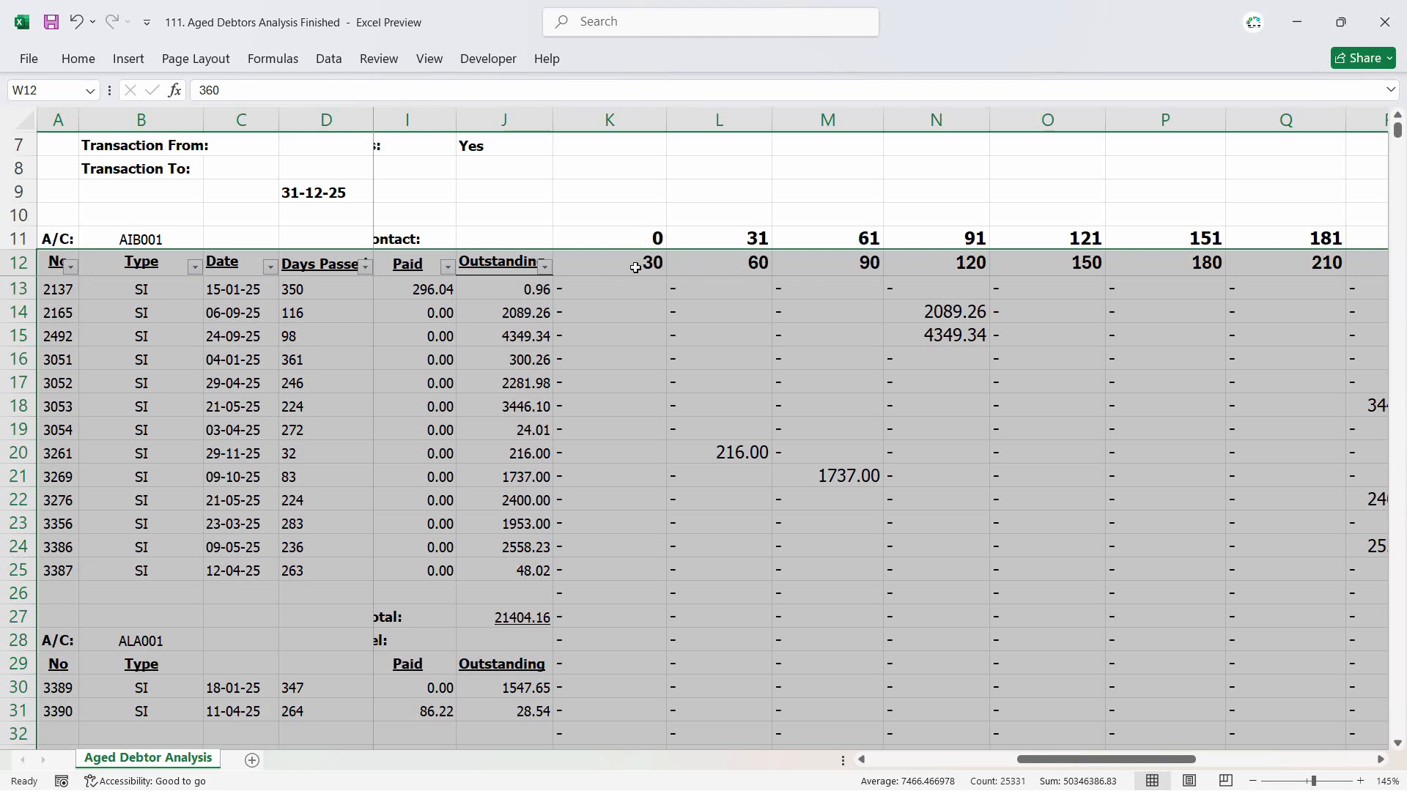
pyautogui.click(332, 60)
pyautogui.click(1296, 110)
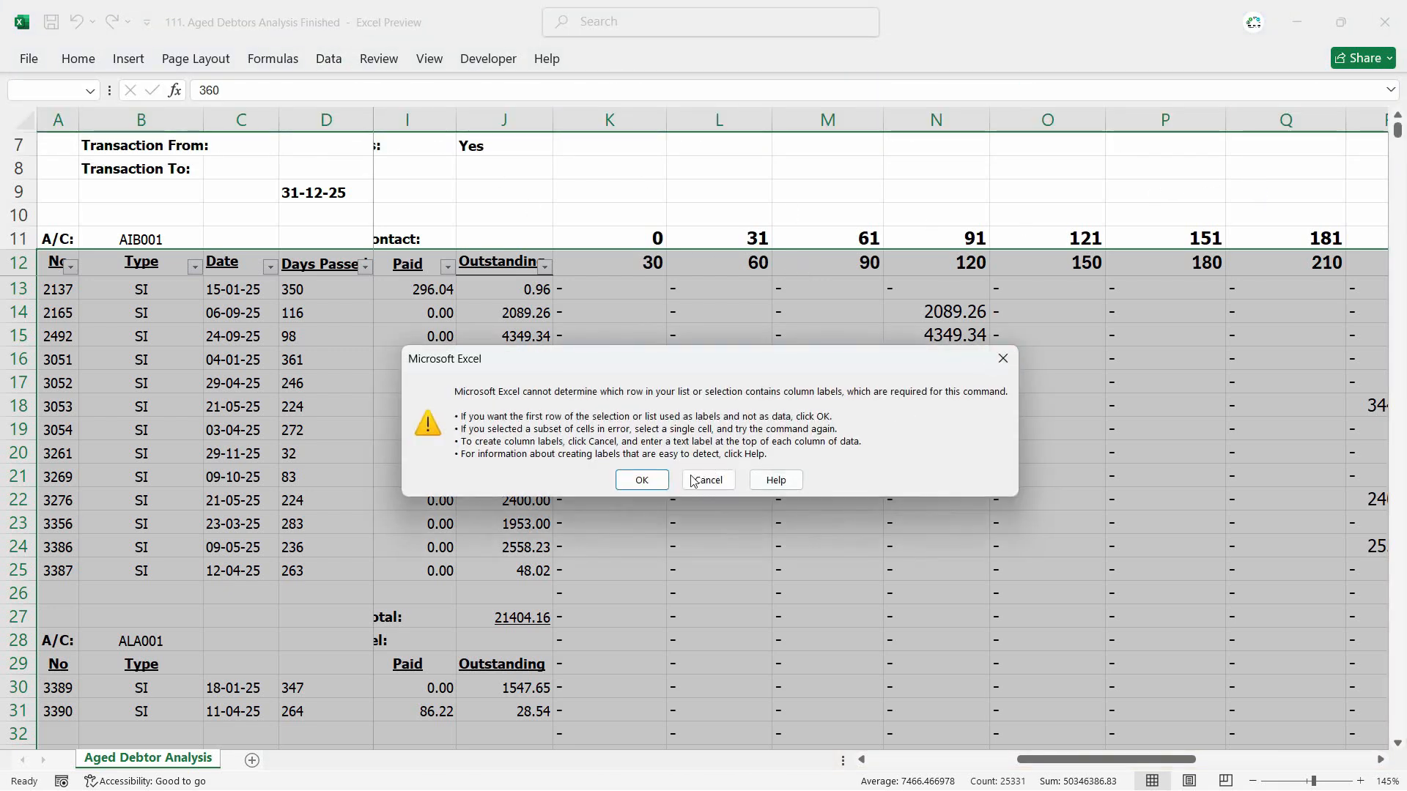
pyautogui.click(659, 479)
pyautogui.click(600, 265)
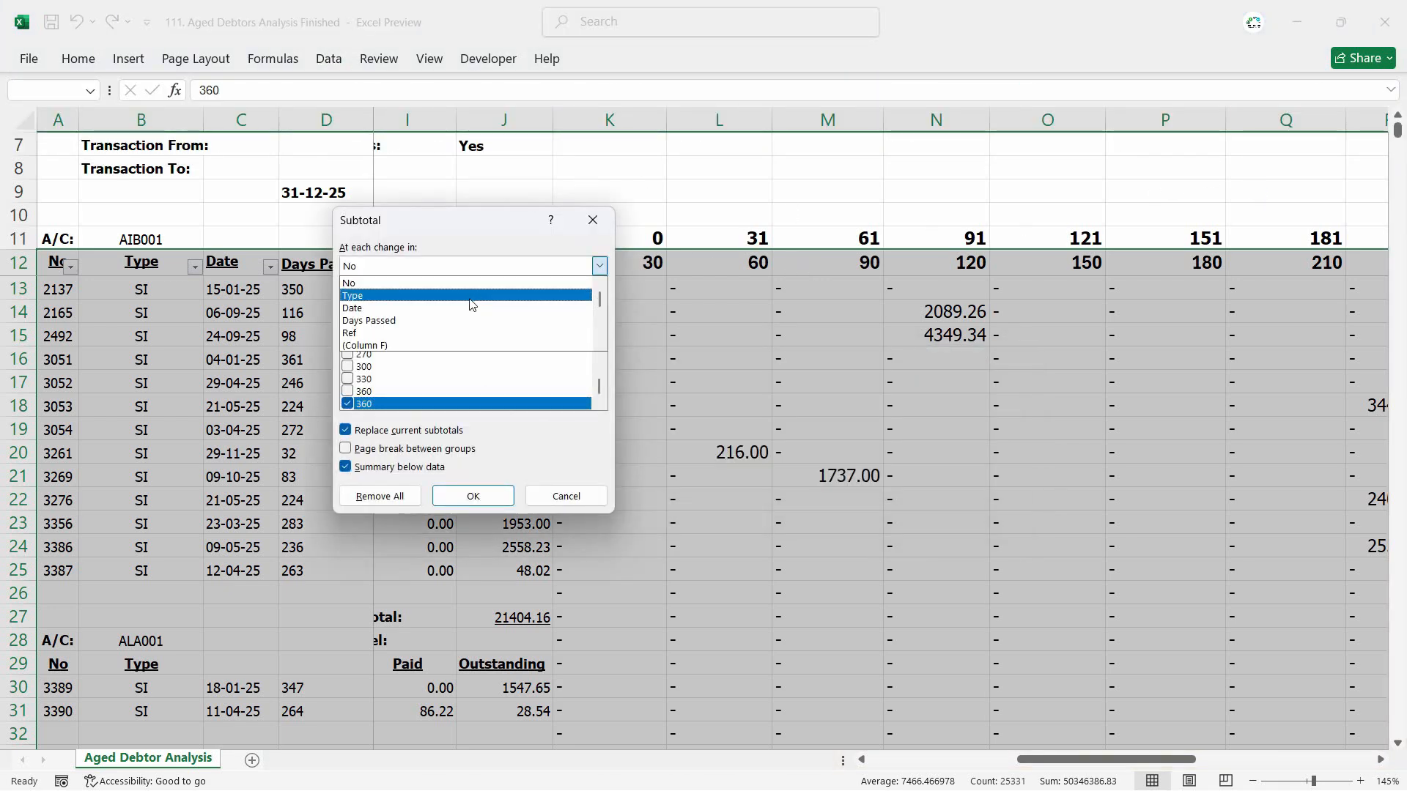
pyautogui.click(463, 345)
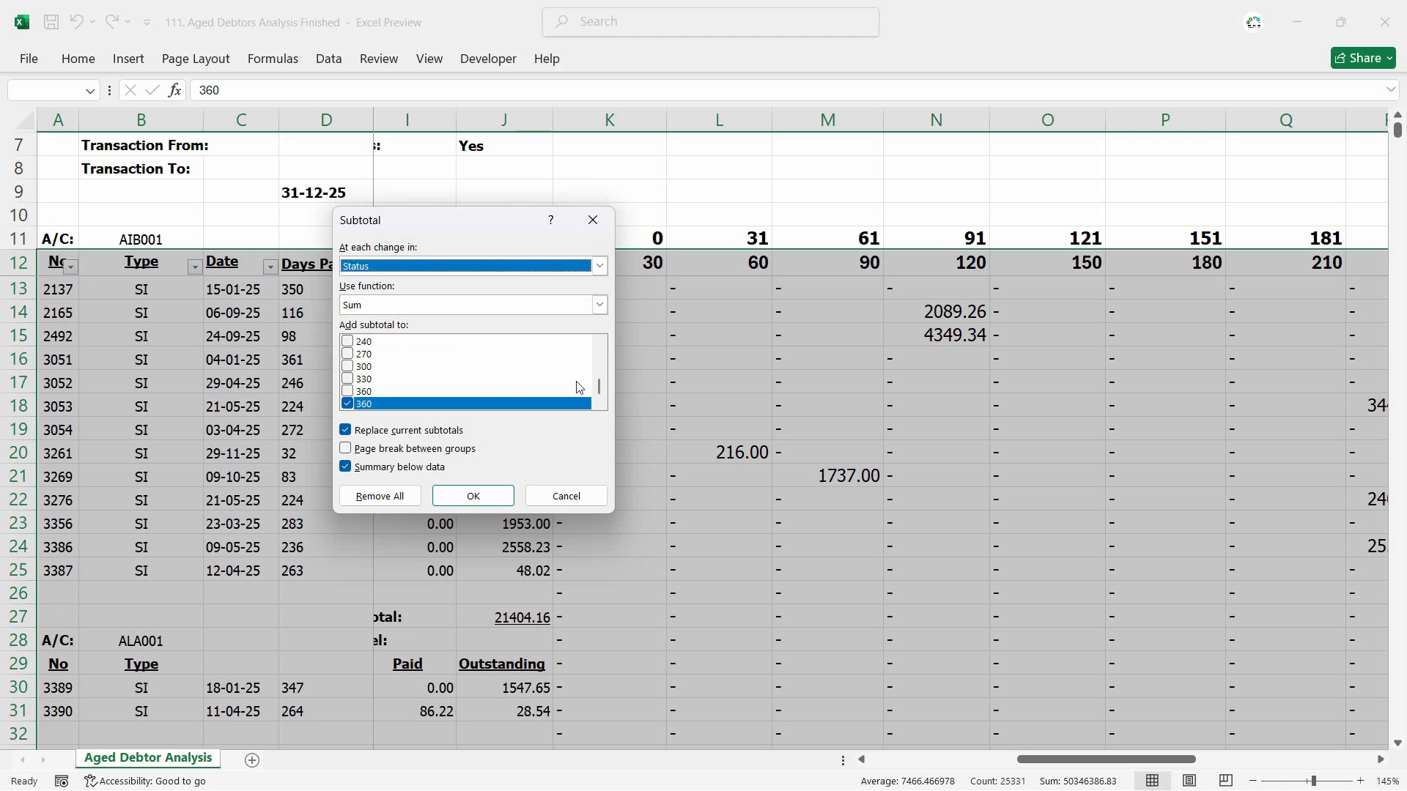
# - Include the ageing columns 30, 60, 90, 120, 150, 180, 210 and 240 in the subtotal
pyautogui.moveTo(602, 389); pyautogui.dragTo(598, 371)
pyautogui.click(350, 379)
pyautogui.moveTo(463, 220); pyautogui.dragTo(312, 210)
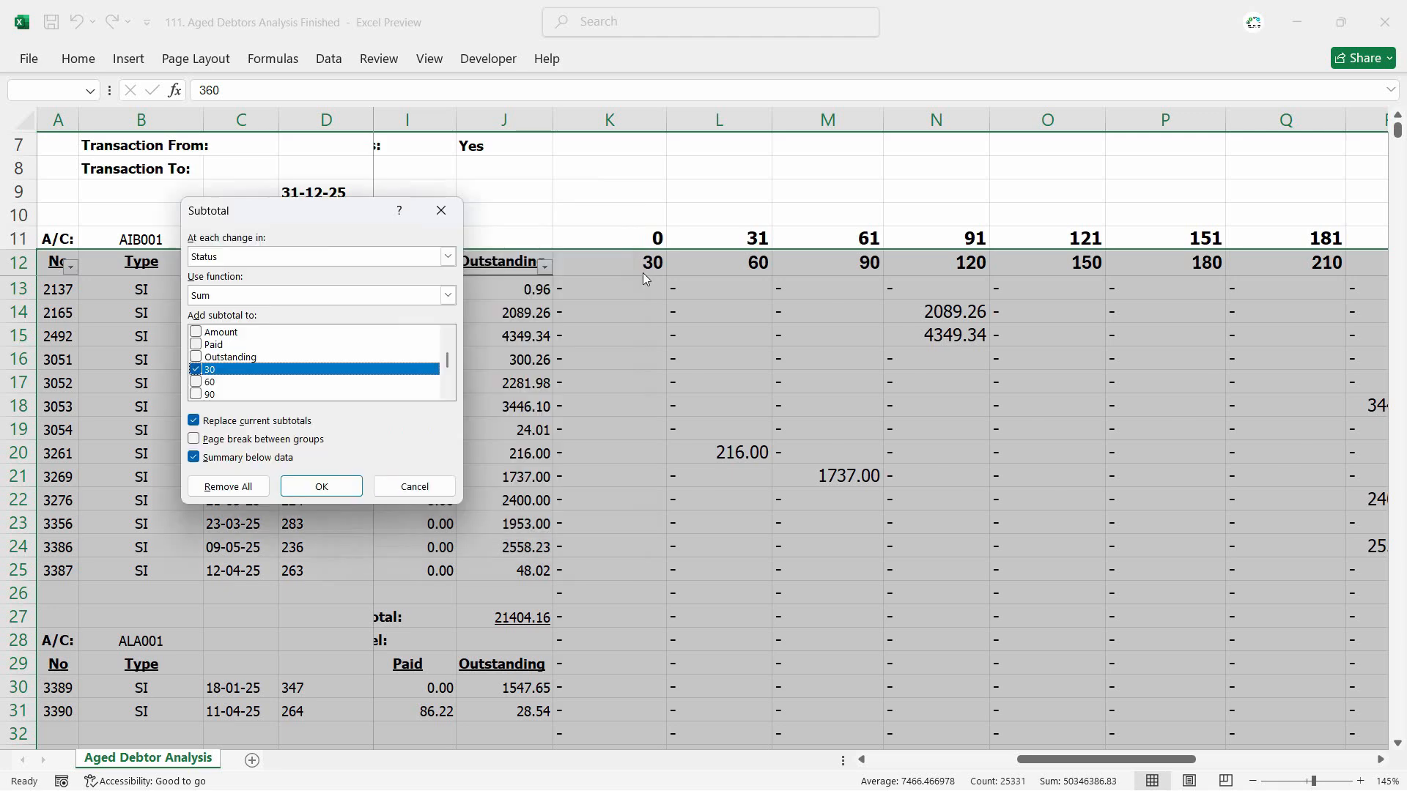
pyautogui.click(197, 382)
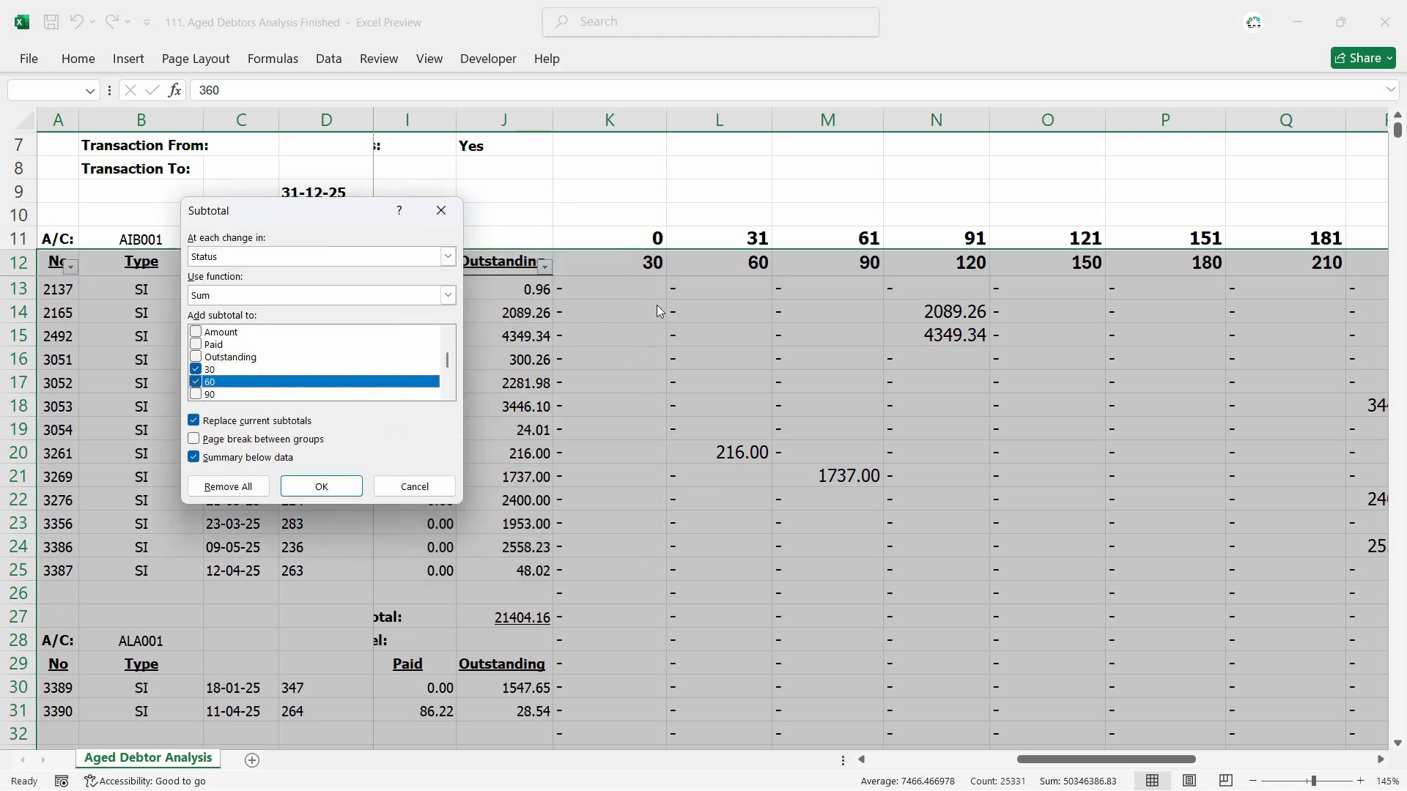
pyautogui.click(196, 395)
pyautogui.moveTo(448, 362); pyautogui.dragTo(449, 374)
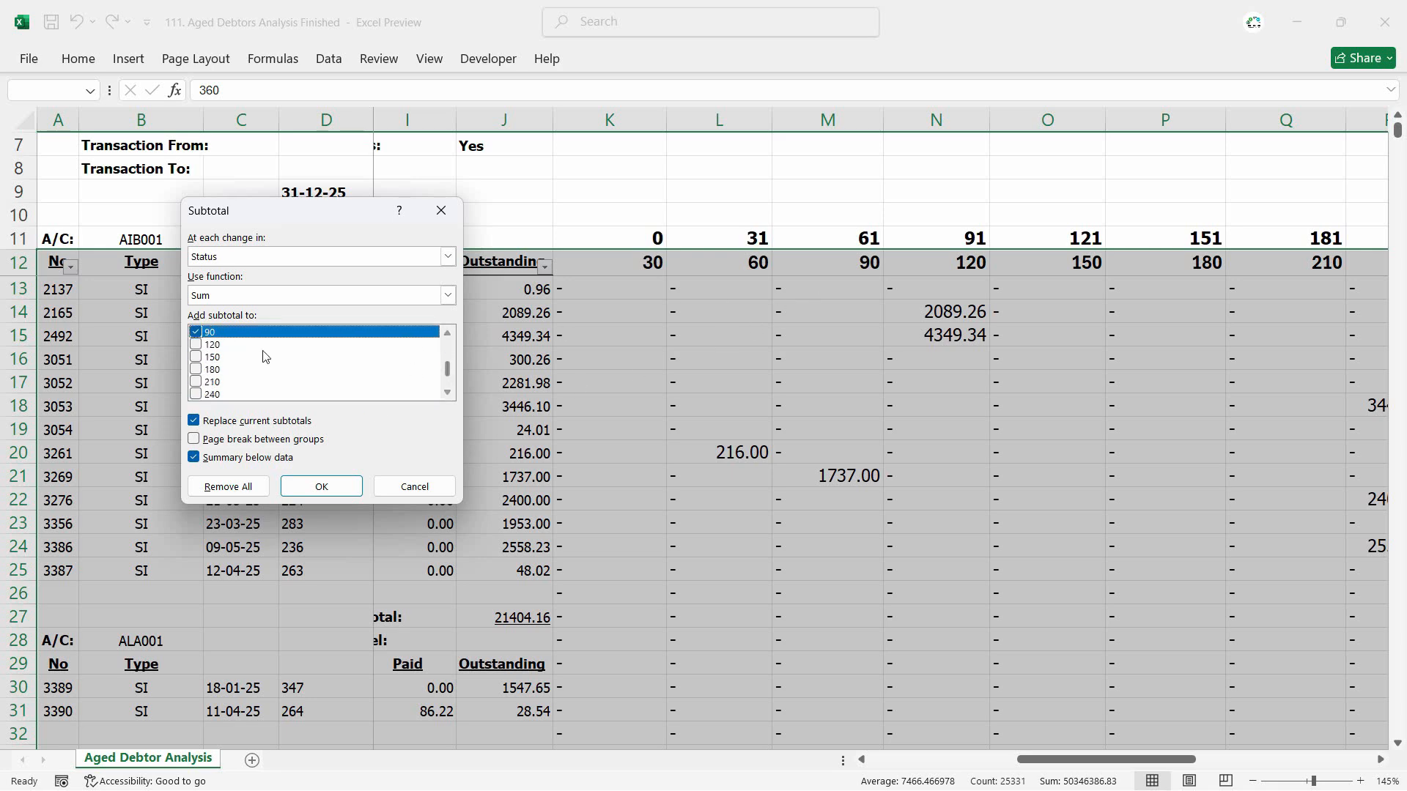
pyautogui.click(196, 345)
pyautogui.click(197, 358)
pyautogui.click(197, 370)
pyautogui.click(196, 383)
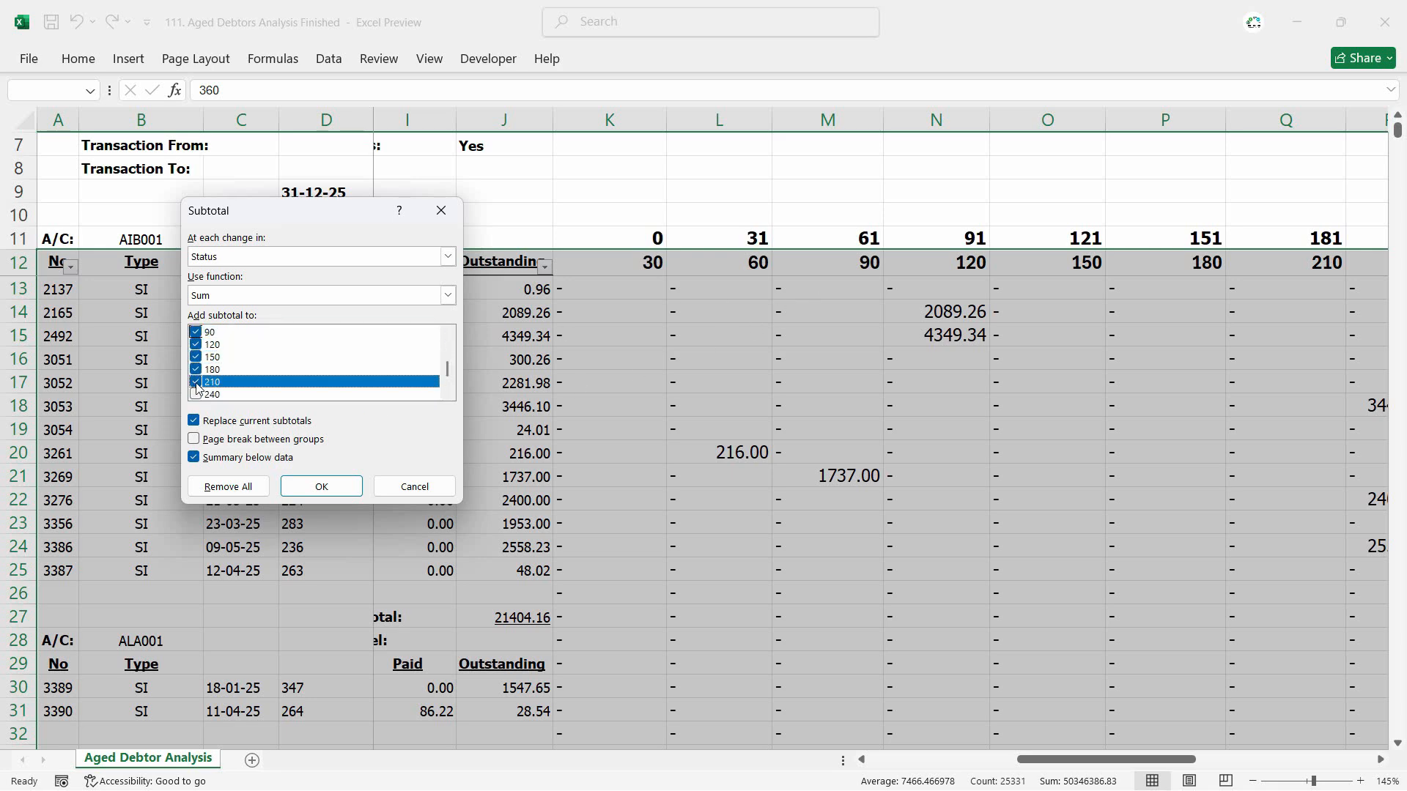
pyautogui.click(197, 395)
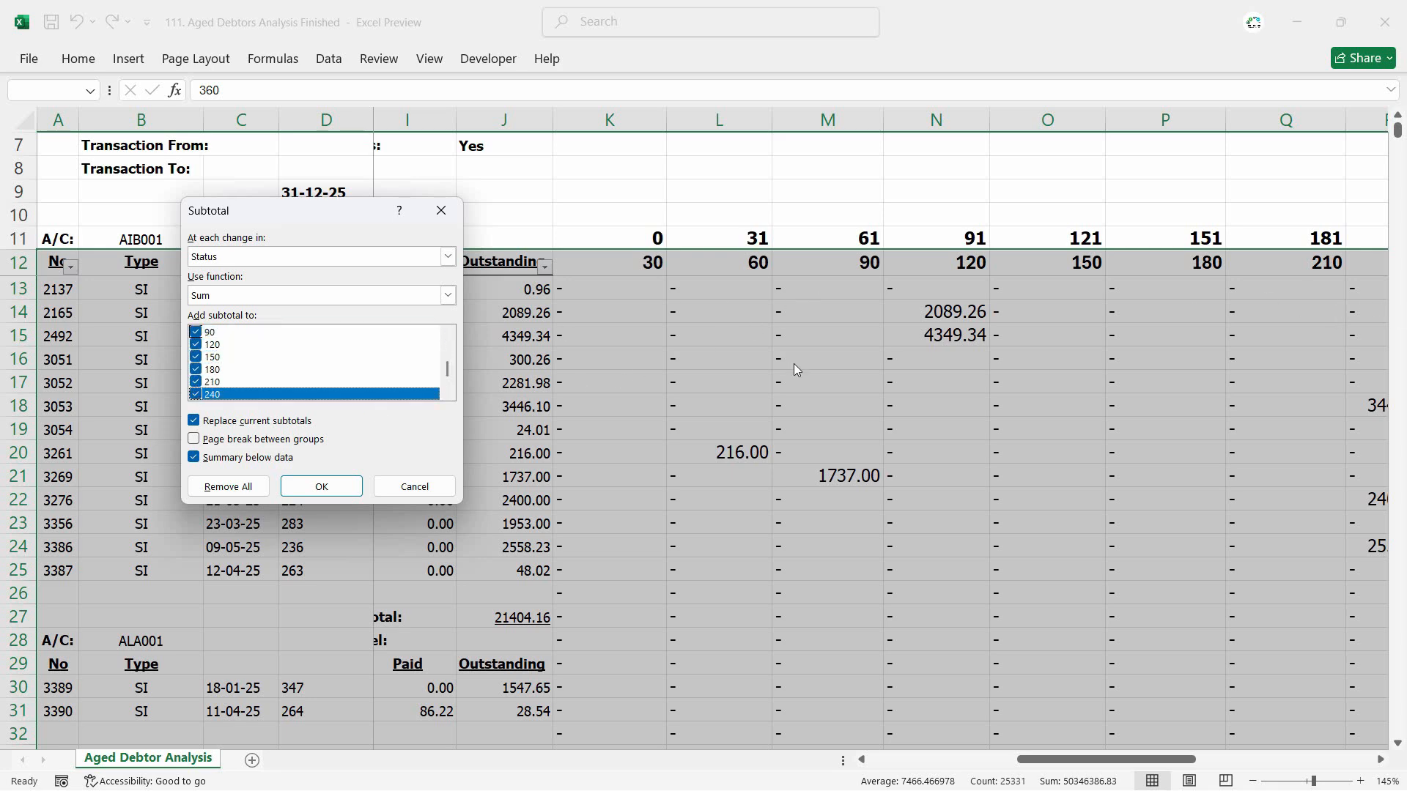
# - Add the 270, 300, 330 and remaining 360 columns to the subtotal and apply it to the table
pyautogui.click(452, 384)
pyautogui.click(196, 345)
pyautogui.click(197, 358)
pyautogui.click(196, 370)
pyautogui.click(196, 382)
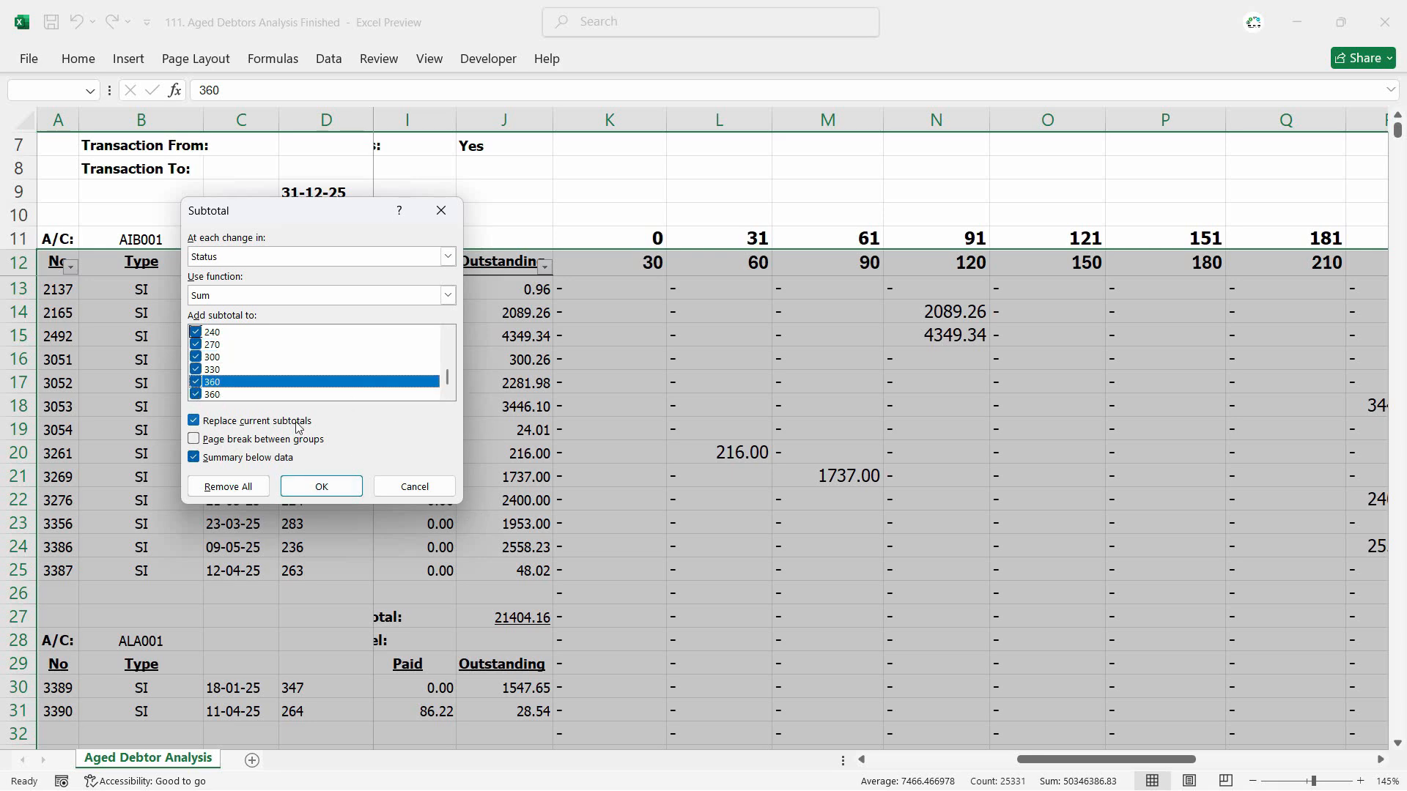
pyautogui.click(322, 488)
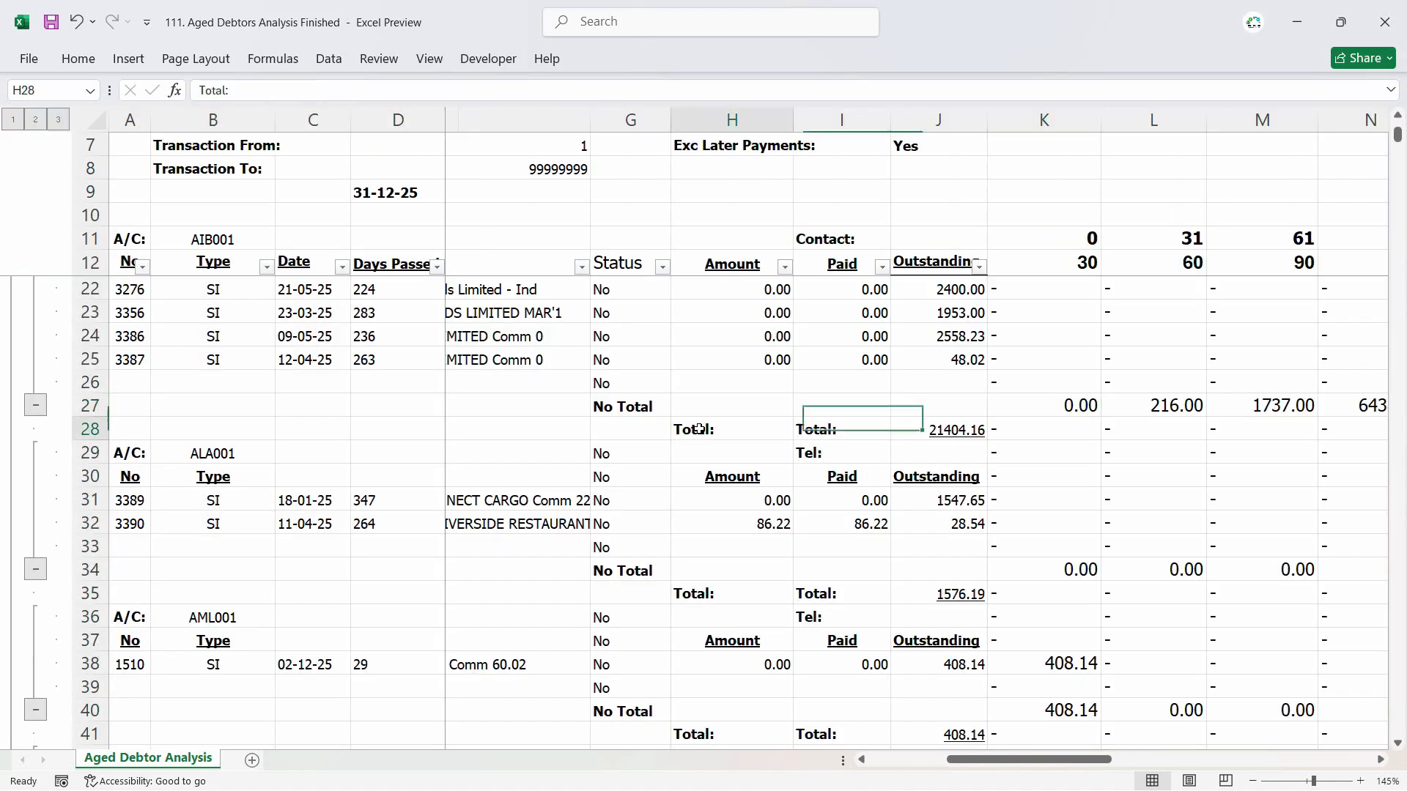
# - Select the first account's ageing subtotals K27:W27 and compare their sum with the Outstanding total in J28
pyautogui.click(735, 436)
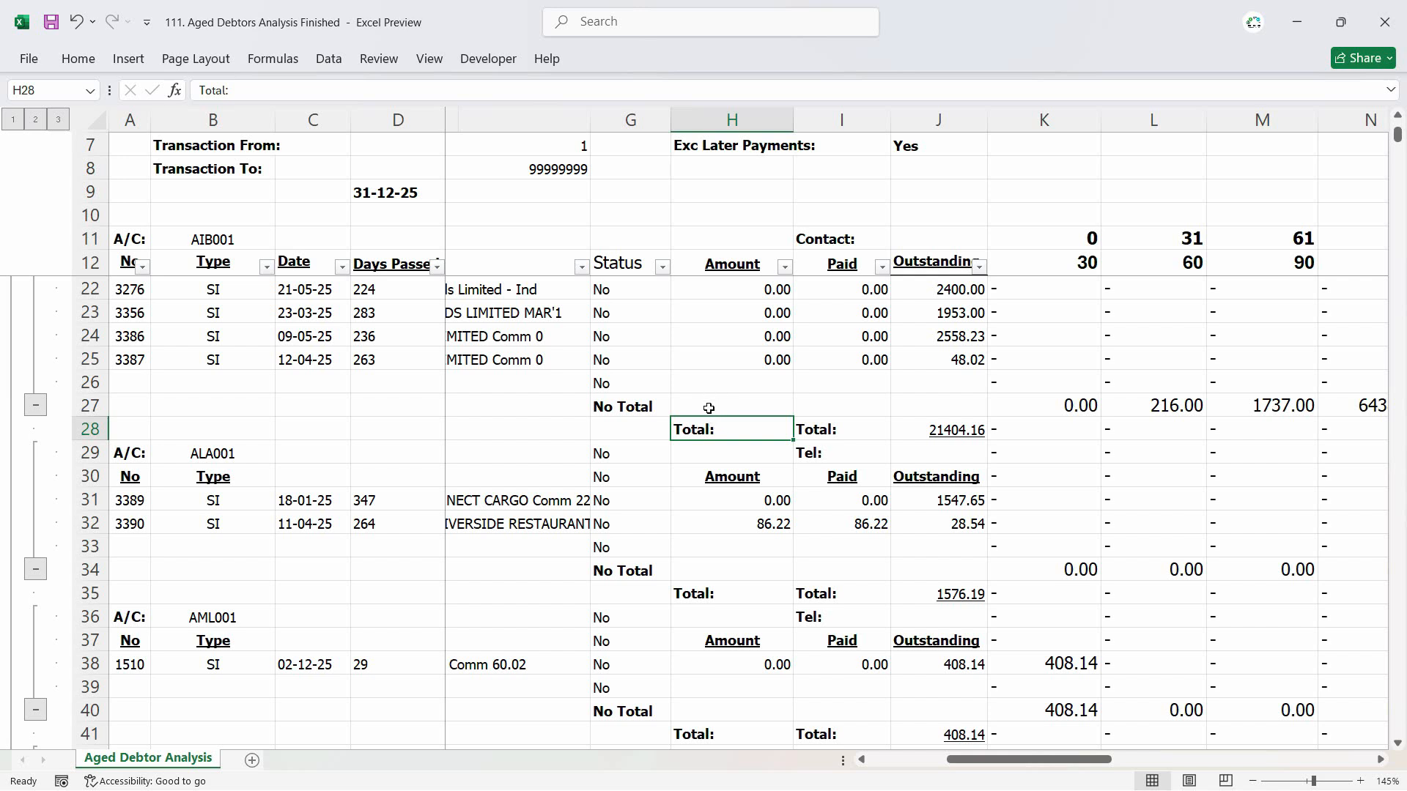
pyautogui.click(1039, 408)
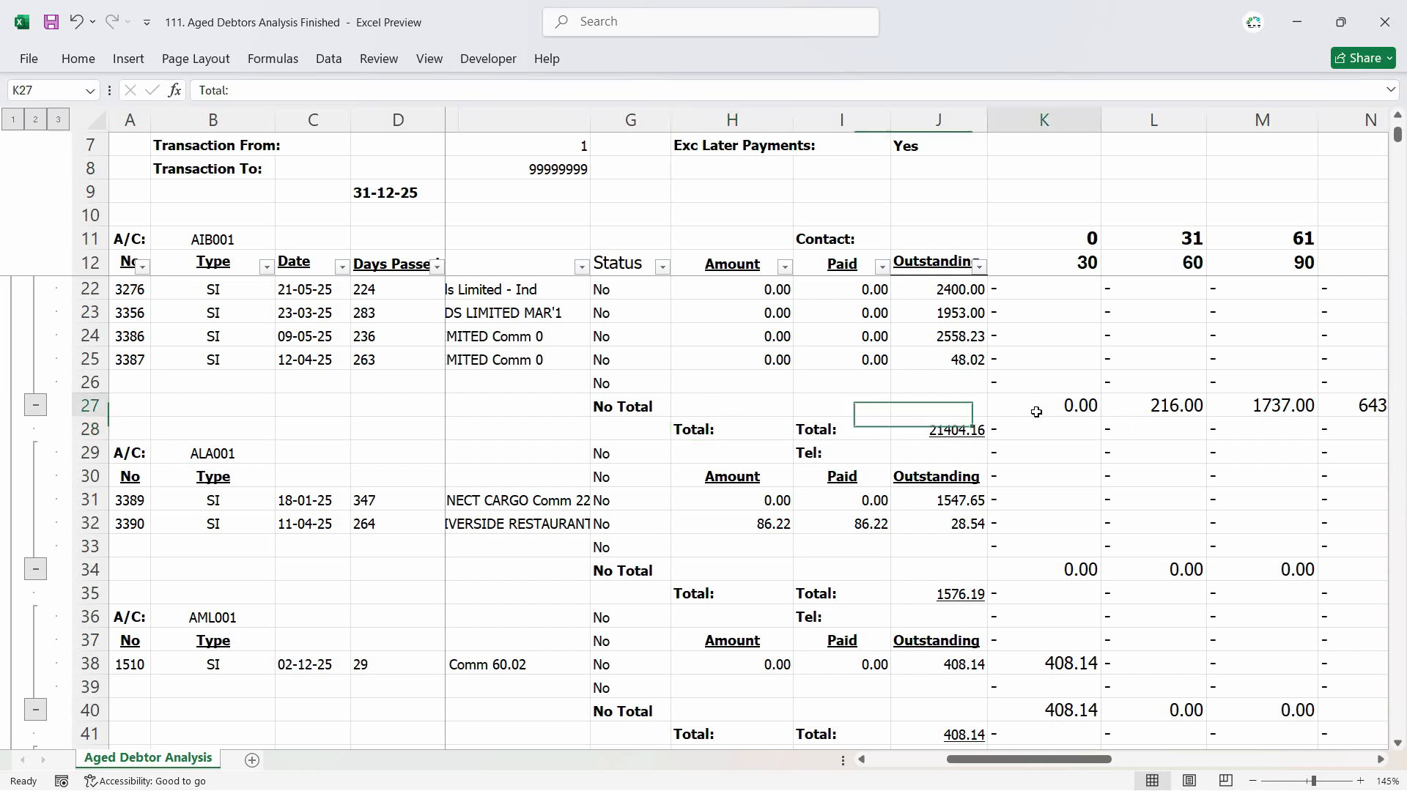
pyautogui.moveTo(1048, 411); pyautogui.dragTo(968, 405)
pyautogui.moveTo(1242, 760); pyautogui.dragTo(1016, 768)
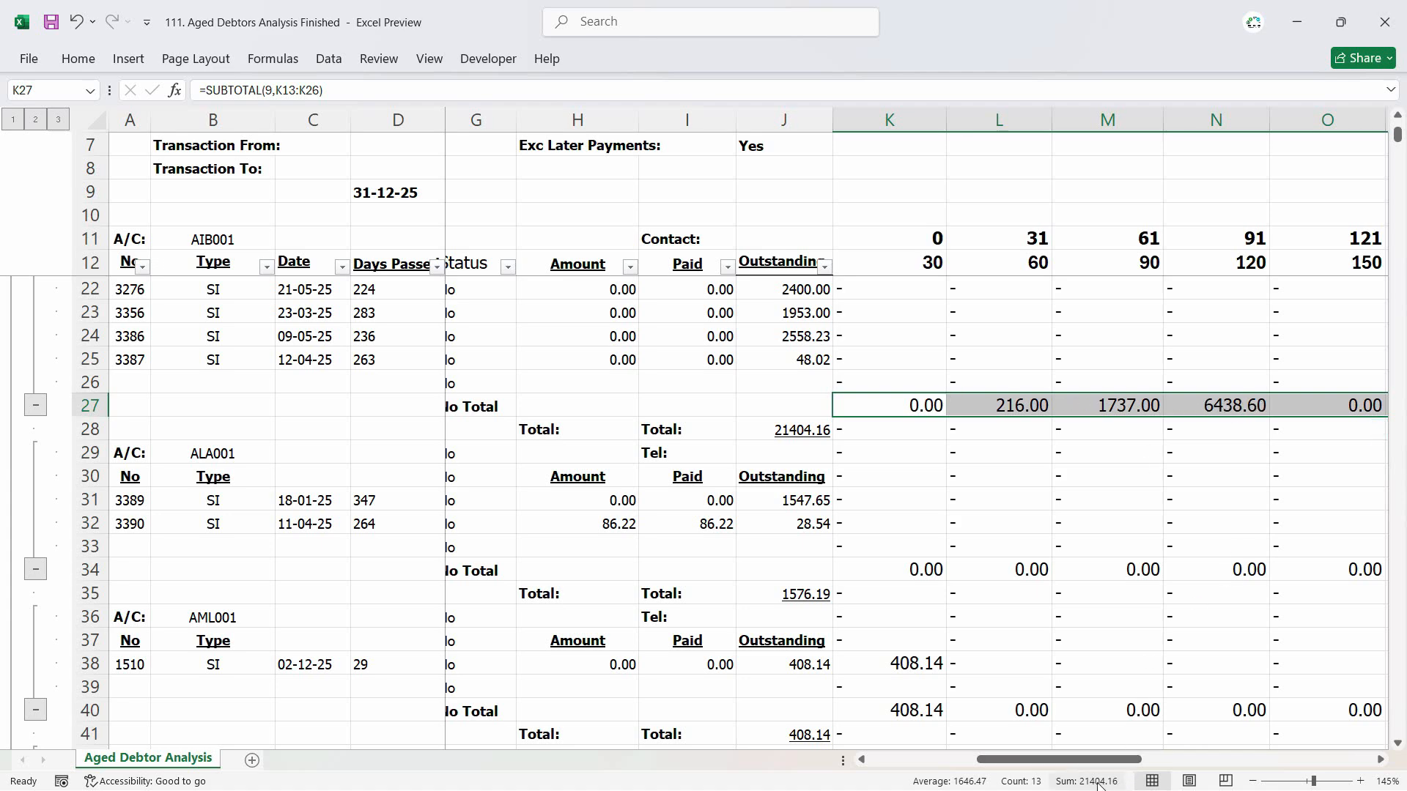
# - Check the status bar display options for the Sum of the selected cells
pyautogui.hotkey('ctrl', 'q')
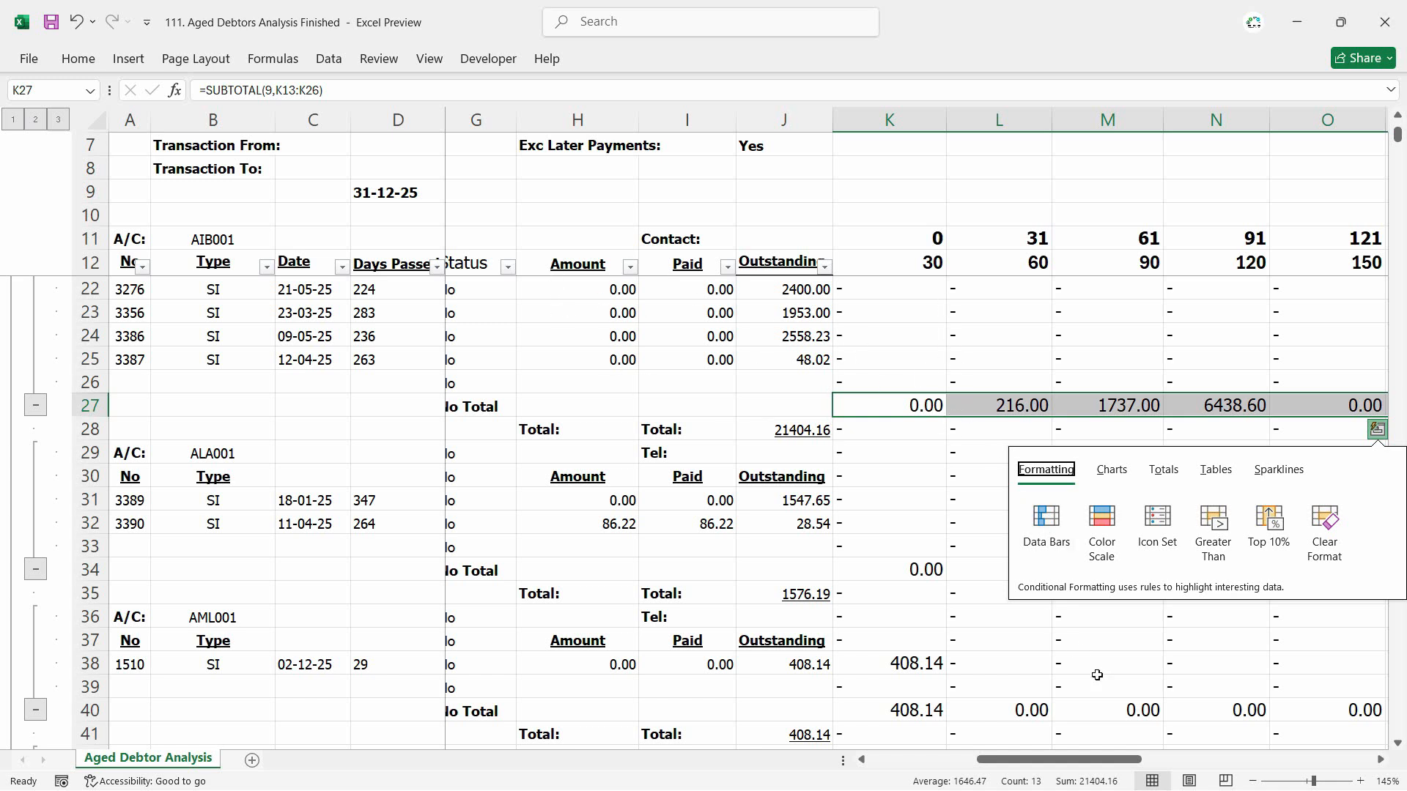
pyautogui.rightClick(1097, 781)
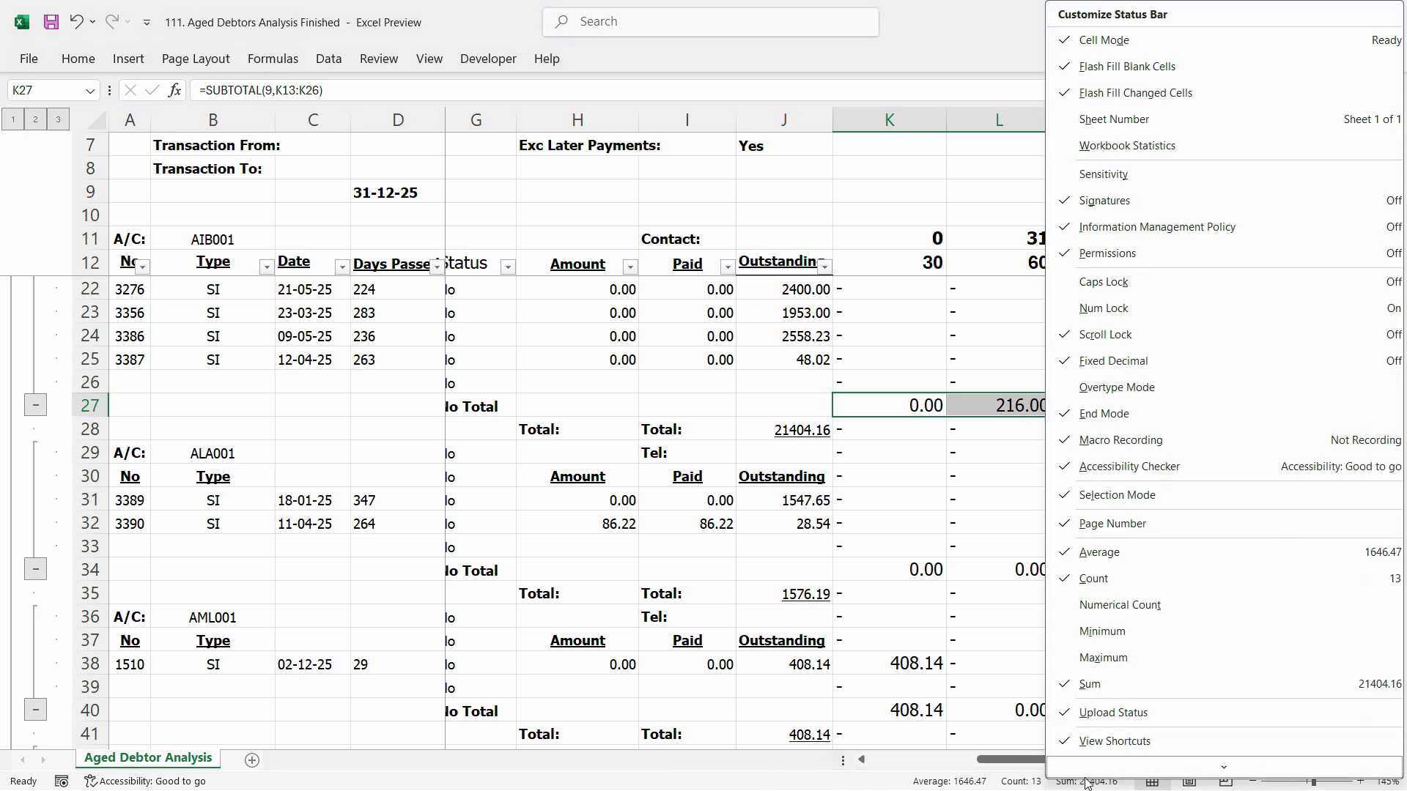
pyautogui.click(1068, 691)
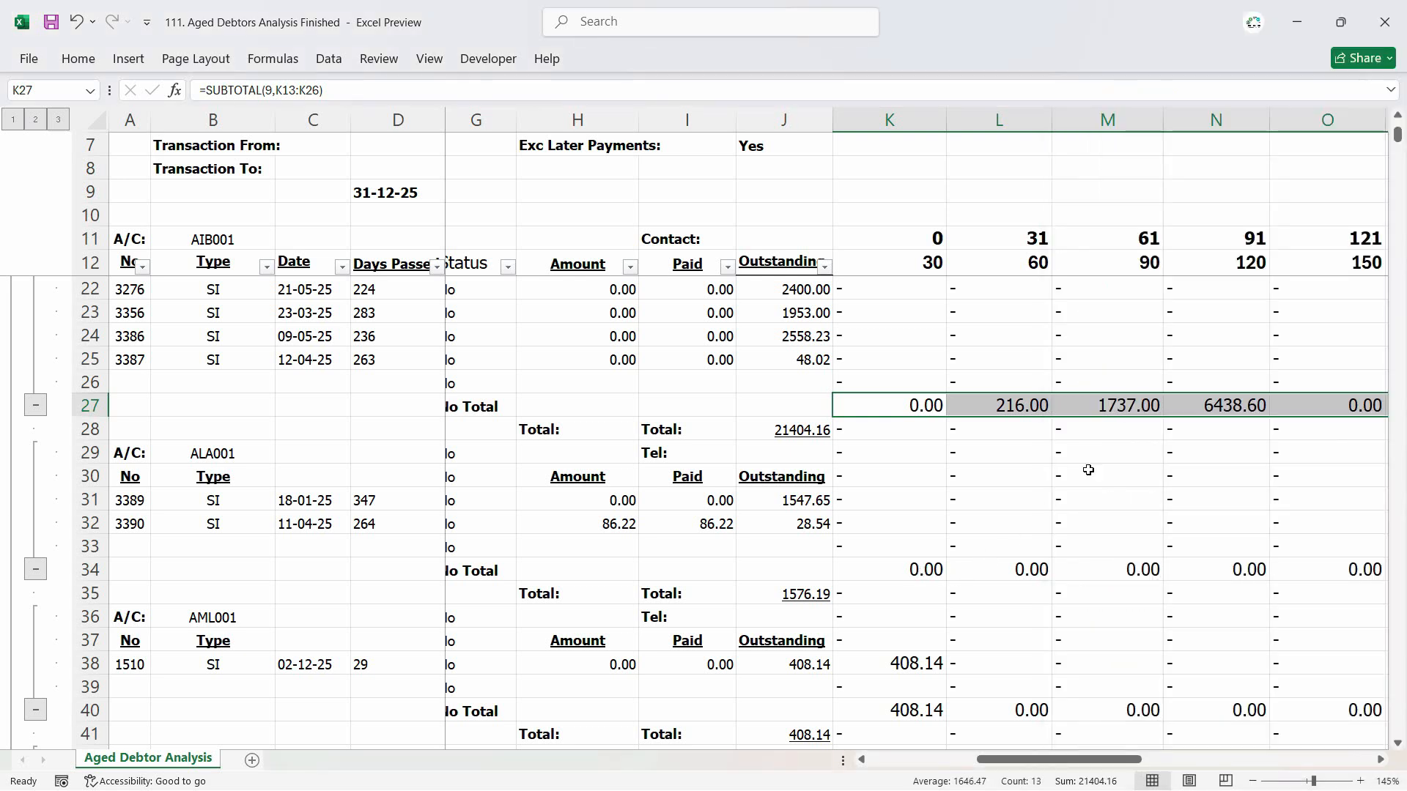